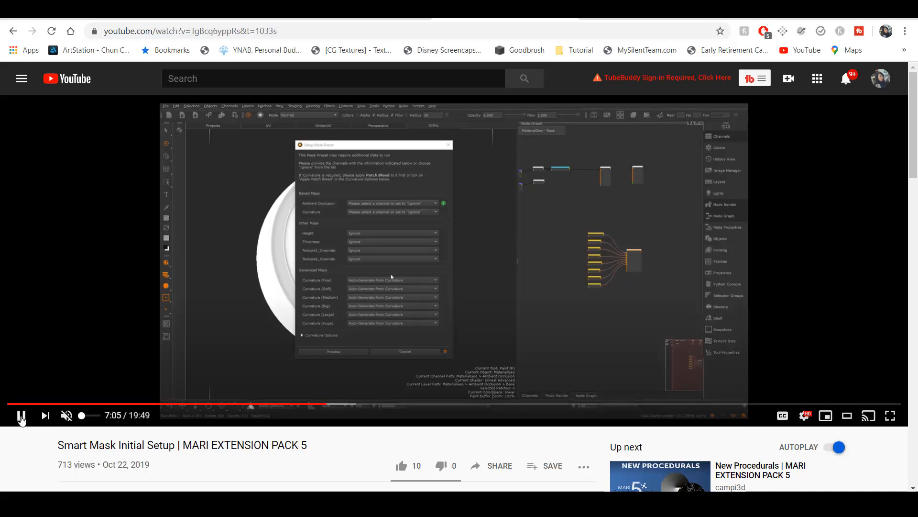
Pause the Smart Mask Initial Setup tutorial video and resume its playback
click(19, 415)
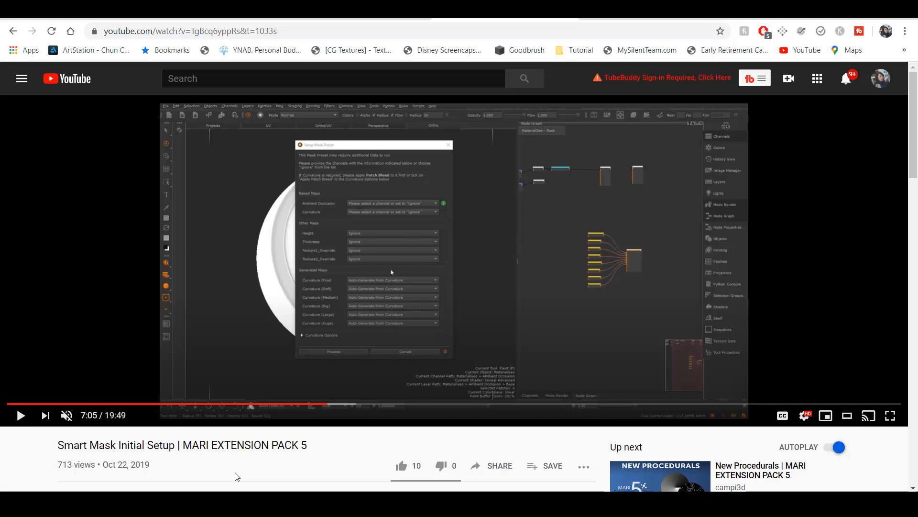
click(18, 416)
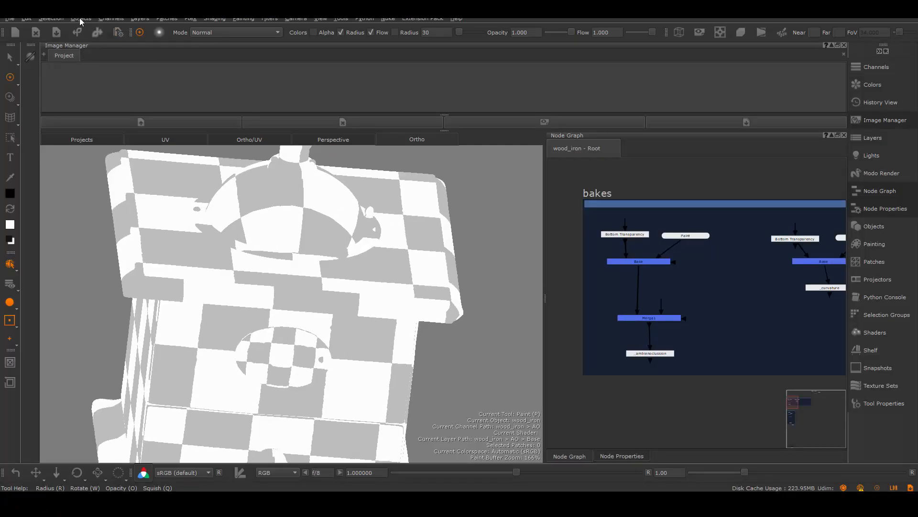
In Mari, calculate the object's ambient occlusion and feed a new Ambient Occlusion node into Merge1 in the bakes group
click(83, 19)
click(101, 76)
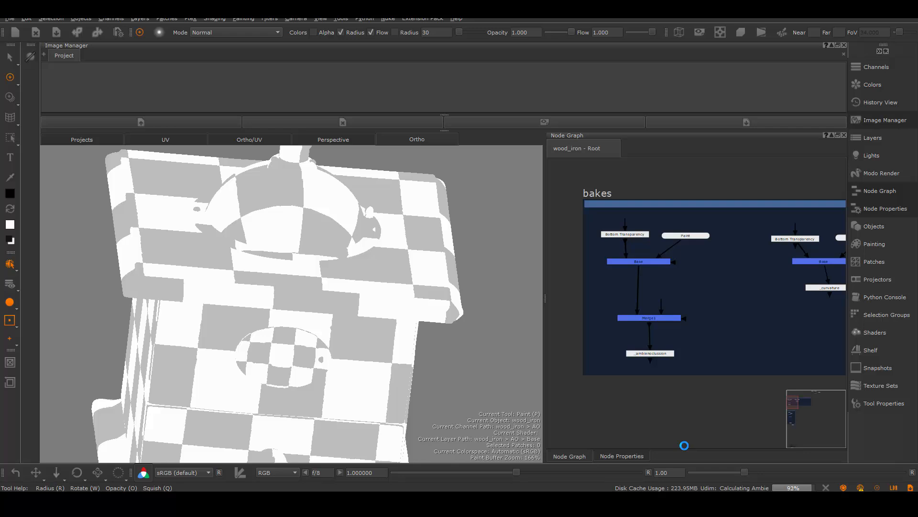
key(Tab)
text(am)
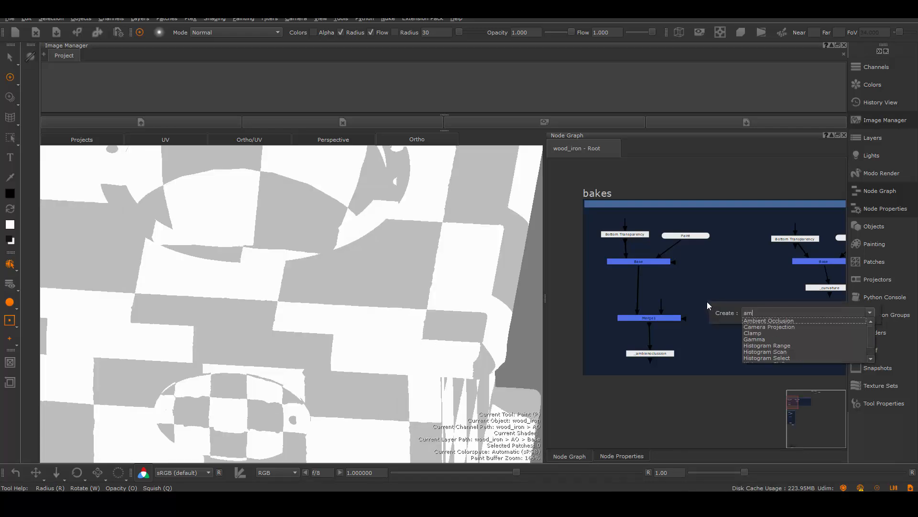
click(768, 321)
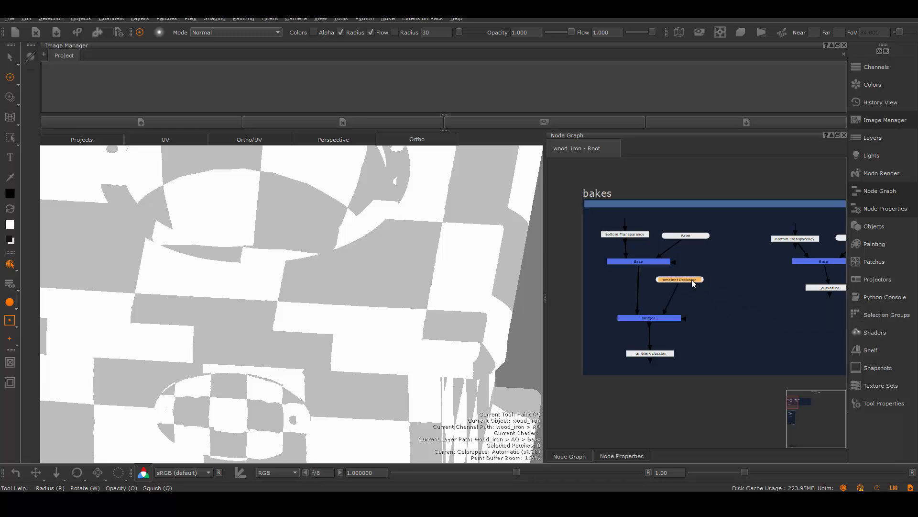
View the ambient occlusion output of the bakes group and examine its shading on the grinder's dome and top board
click(652, 355)
click(651, 359)
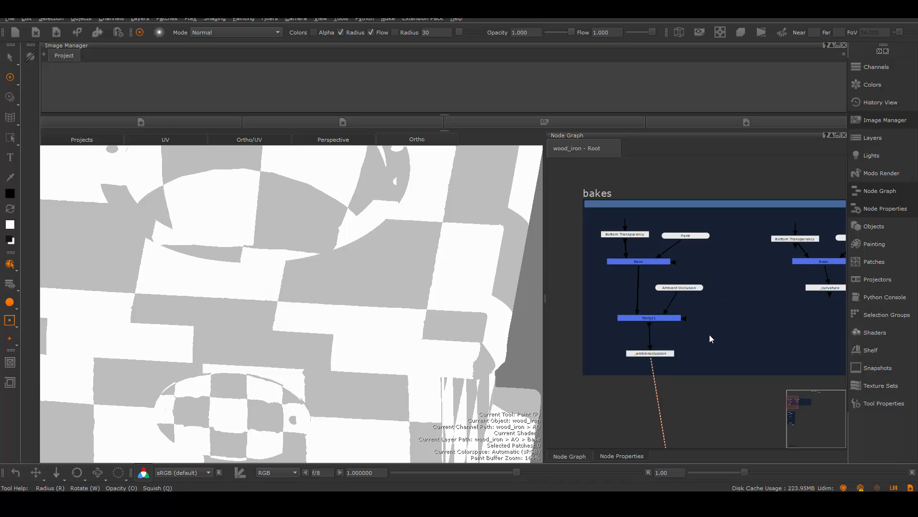
alt+middle_drag(394, 248, 424, 248)
alt+right_drag(425, 248, 445, 311)
alt+drag(445, 311, 455, 283)
alt+right_drag(454, 283, 157, 268)
alt+middle_drag(157, 268, 187, 280)
alt+drag(187, 281, 383, 353)
alt+middle_drag(383, 353, 414, 385)
alt+right_drag(414, 385, 402, 310)
alt+drag(402, 309, 310, 319)
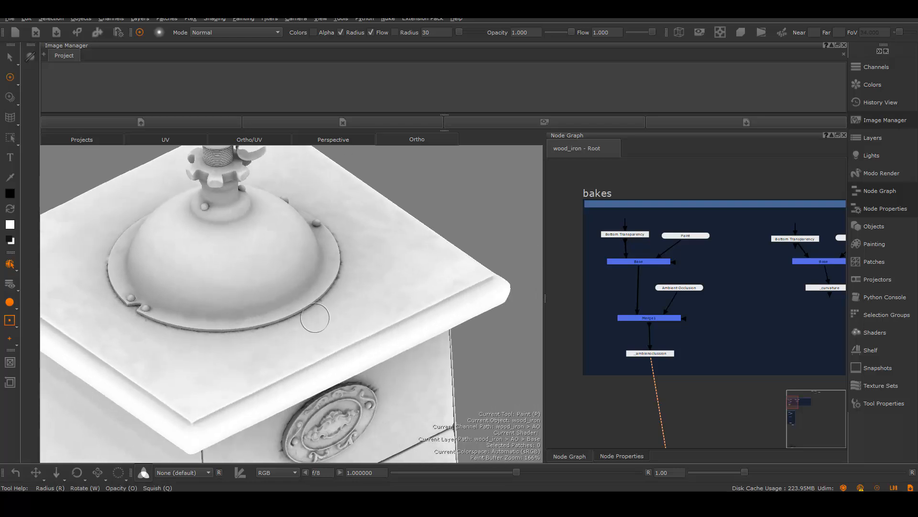
Delete the Ambient Occlusion node from the bakes group
click(680, 287)
key(Delete)
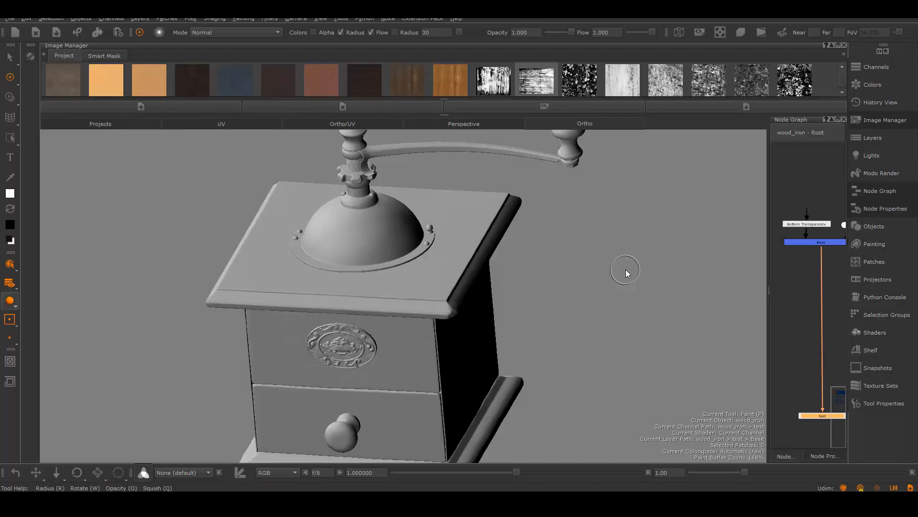
Set up a Modo Render bake with the AO preset and choose its bake resolution
mouse_move(624, 278)
middle_down()
mouse_move(632, 300)
mouse_move(651, 293)
middle_up()
mouse_move(651, 293)
alt+mouse_down()
mouse_move(590, 317)
mouse_move(637, 339)
mouse_move(630, 325)
alt+mouse_up()
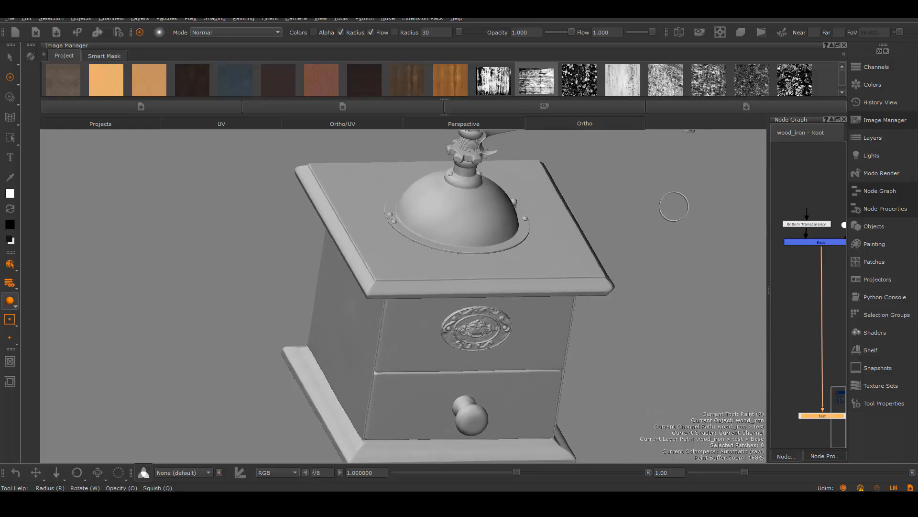
click(882, 174)
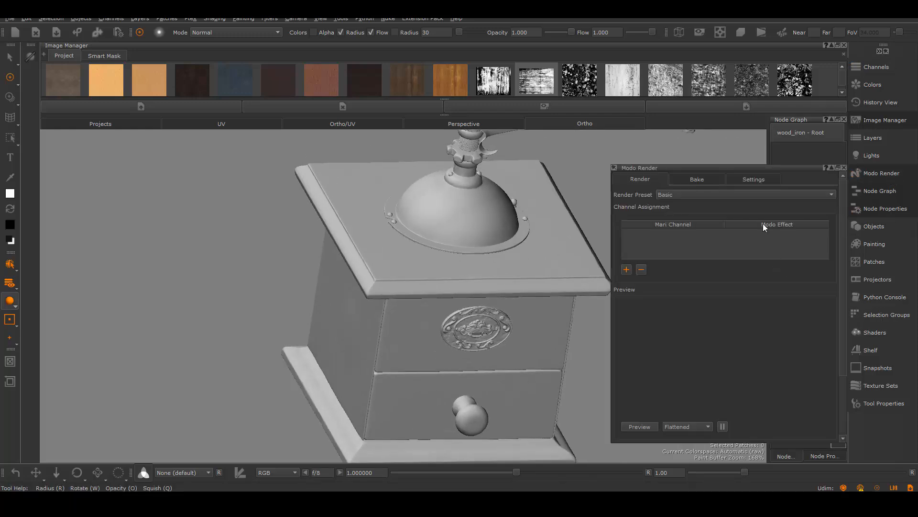
click(695, 180)
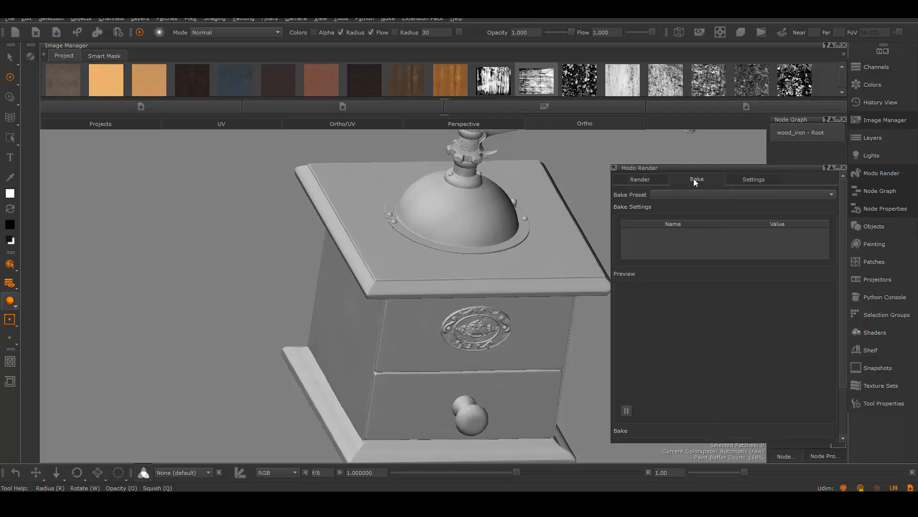
click(754, 194)
click(676, 203)
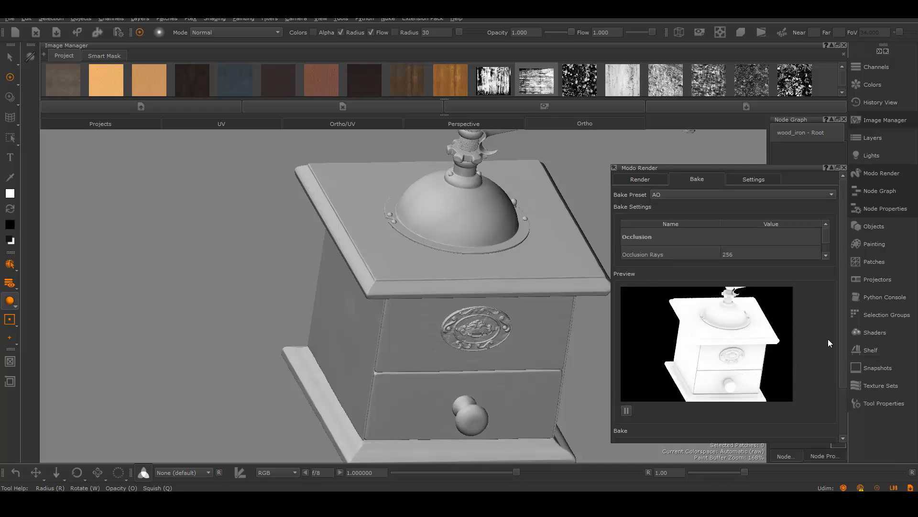
drag(841, 280, 843, 346)
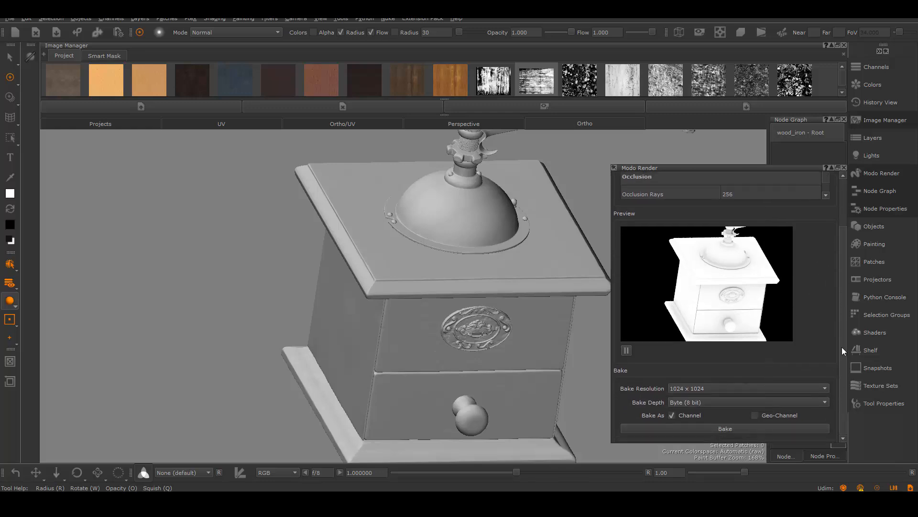
click(676, 388)
click(687, 408)
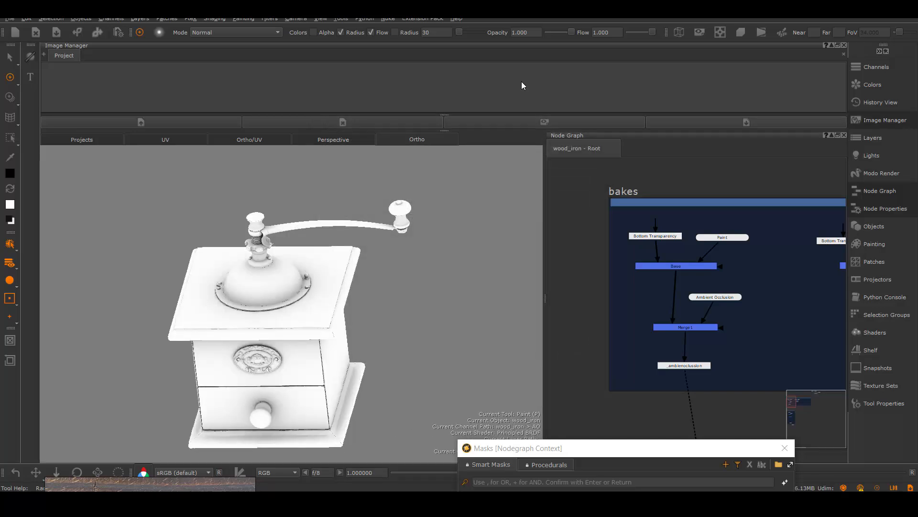
Examine the ambient occlusion around the dome's rim and along the edges of the top board
scroll(240, 360, up, 8)
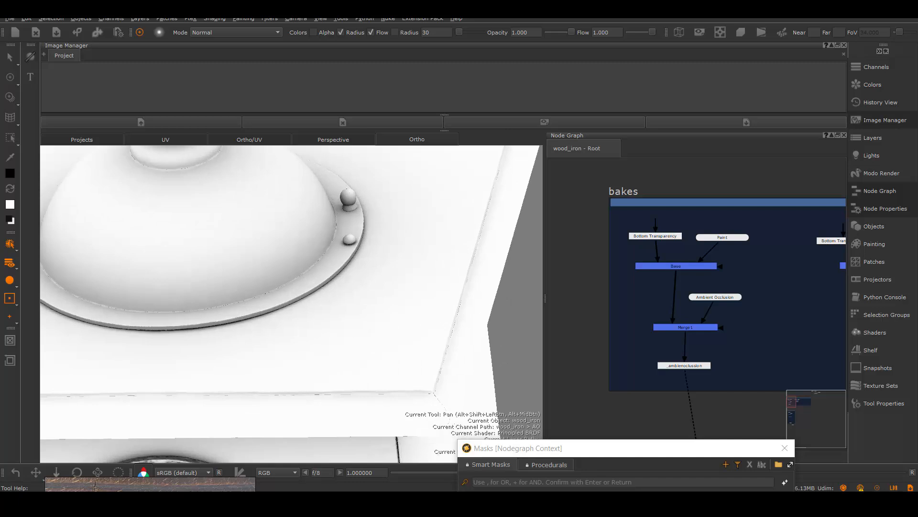
alt+drag(370, 335, 352, 318)
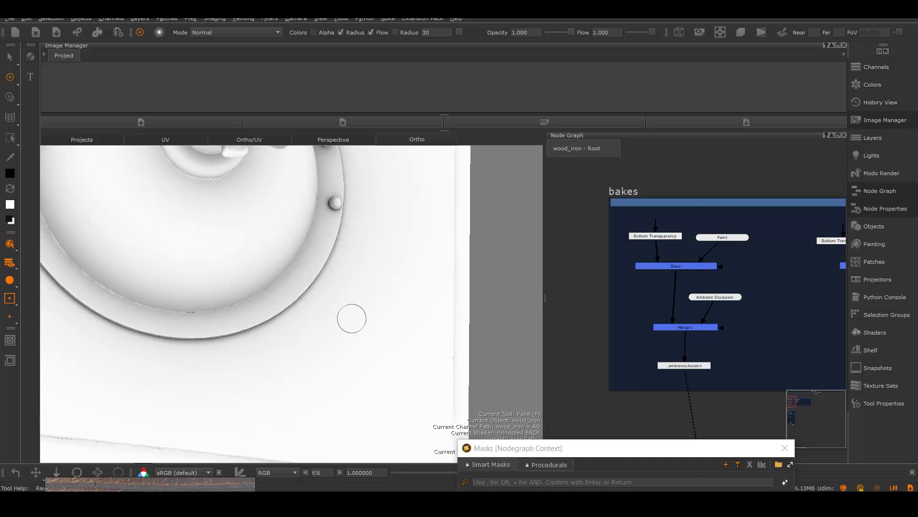
alt+right_drag(352, 318, 445, 348)
alt+right_drag(519, 325, 433, 342)
alt+middle_drag(433, 342, 498, 249)
mouse_move(329, 272)
alt+mouse_down()
mouse_move(252, 220)
mouse_move(271, 221)
alt+mouse_up()
alt+middle_drag(369, 301, 367, 177)
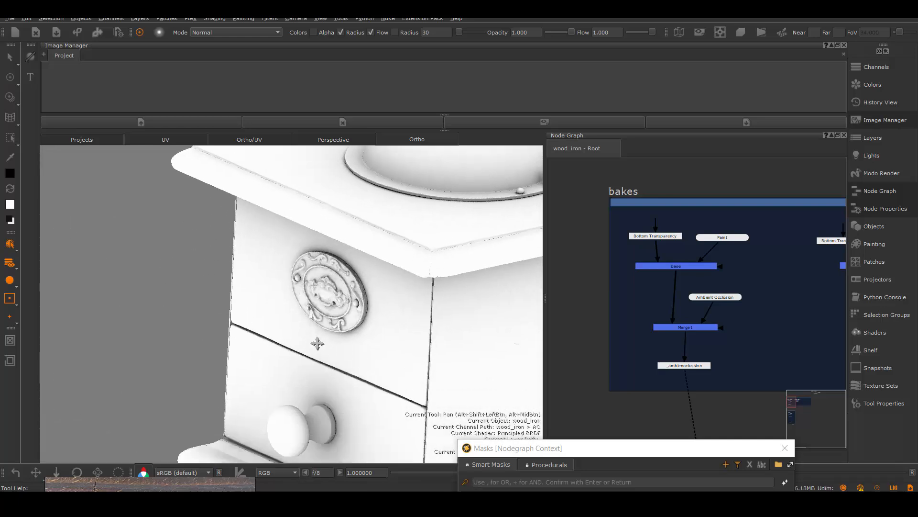
Examine the ambient occlusion on the oval emblem and the grinder's drawer fronts
alt+middle_drag(318, 345, 316, 334)
alt+drag(313, 341, 330, 333)
alt+right_drag(296, 307, 363, 342)
alt+drag(347, 325, 300, 301)
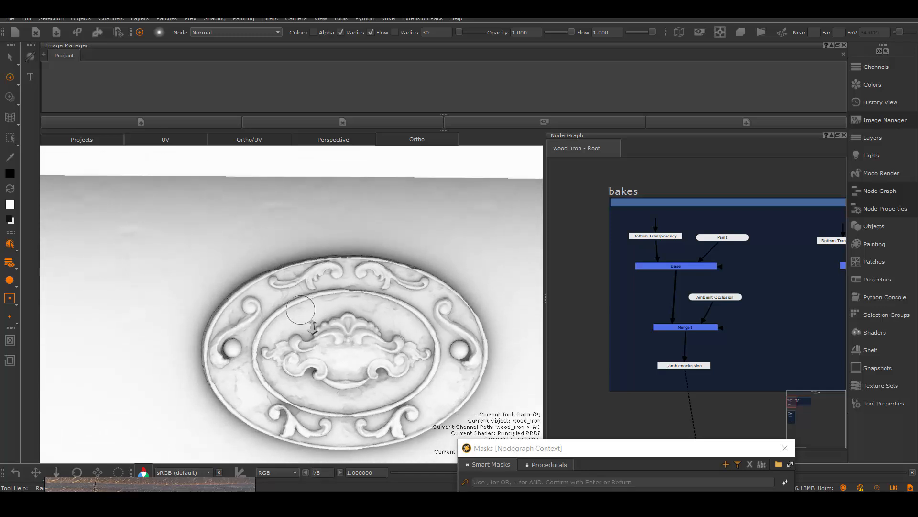
alt+right_drag(286, 299, 365, 360)
alt+right_drag(444, 362, 279, 309)
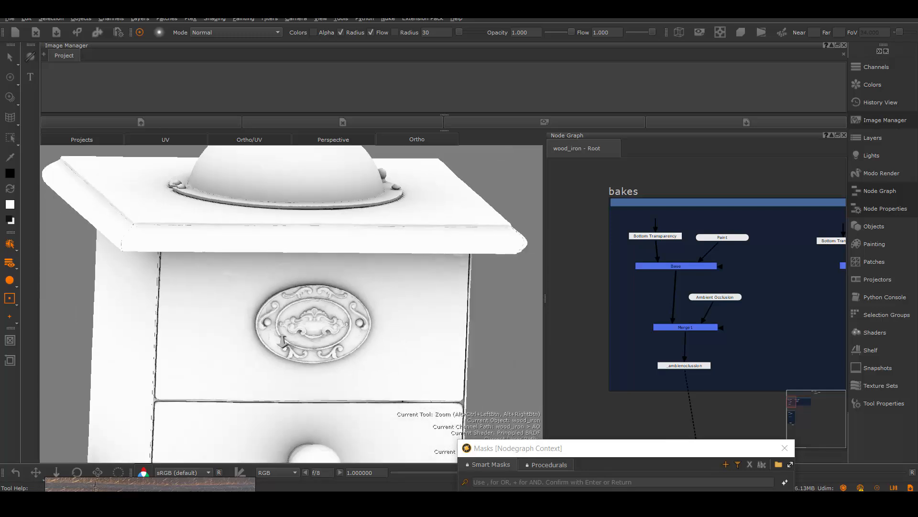
alt+drag(292, 354, 194, 269)
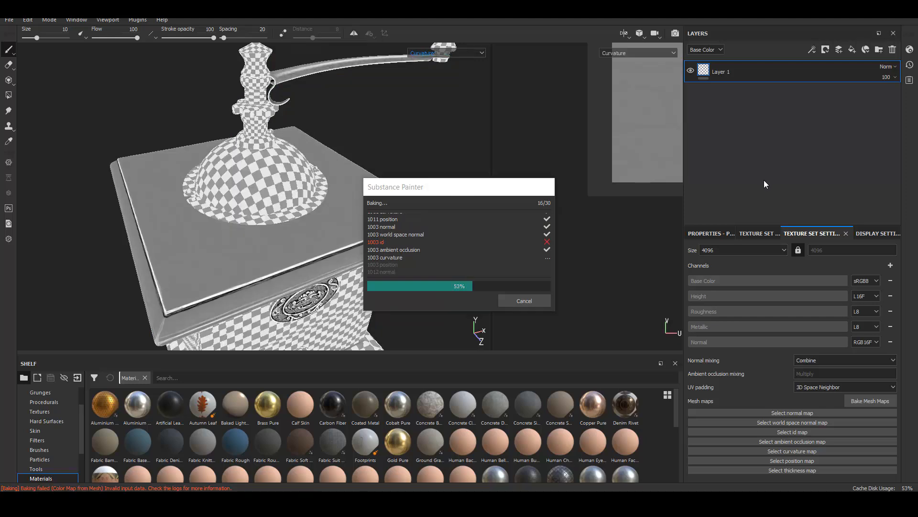
Switch to Substance Painter and examine the baked ambient occlusion on the grinder's dome, top board and emblem
mouse_move(628, 503)
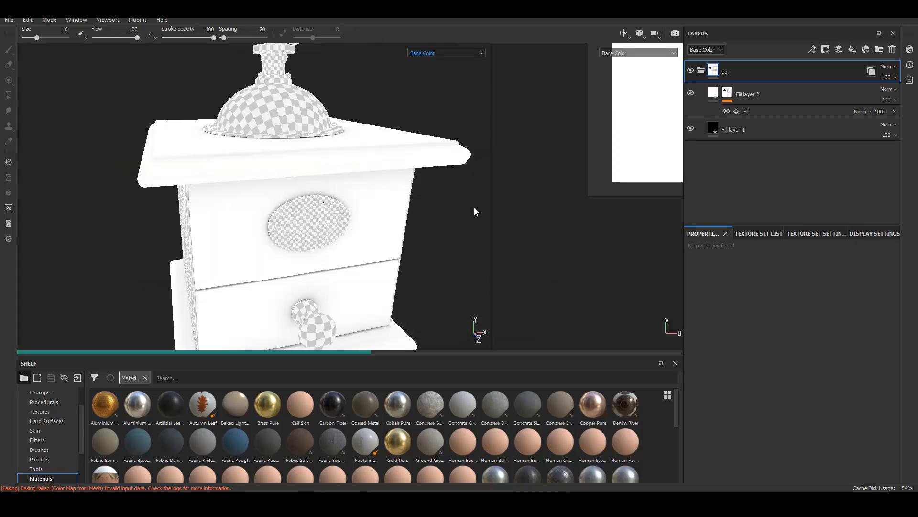
alt+middle_drag(468, 146, 434, 187)
scroll(434, 186, up, 1)
scroll(434, 190, up, 5)
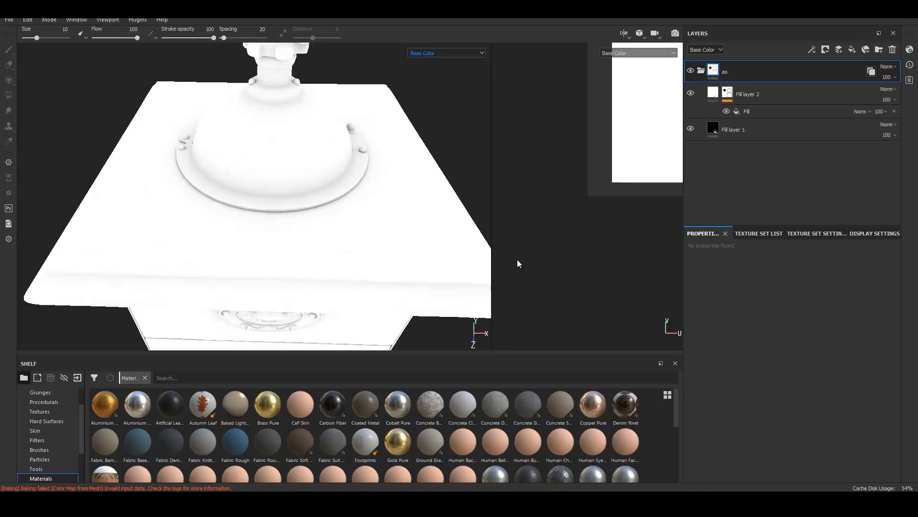
scroll(408, 199, down, 3)
alt+middle_drag(287, 181, 295, 123)
alt+drag(326, 200, 356, 155)
alt+middle_drag(356, 156, 357, 134)
scroll(287, 229, up, 1)
alt+middle_drag(292, 210, 300, 210)
alt+drag(300, 210, 306, 264)
Start a texture export and set its output folder to wood_iron/ao export, using the path copied from File Explorer
click(9, 20)
click(29, 189)
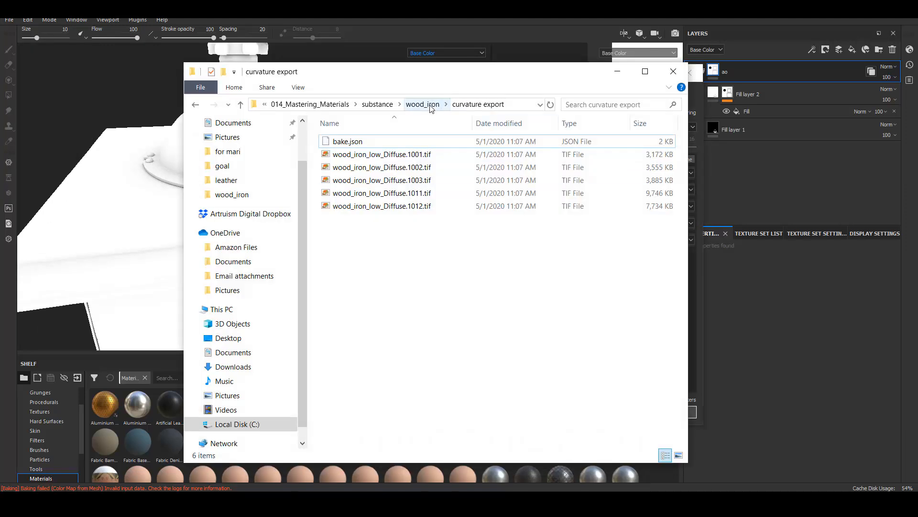
click(423, 105)
double_click(364, 138)
click(508, 105)
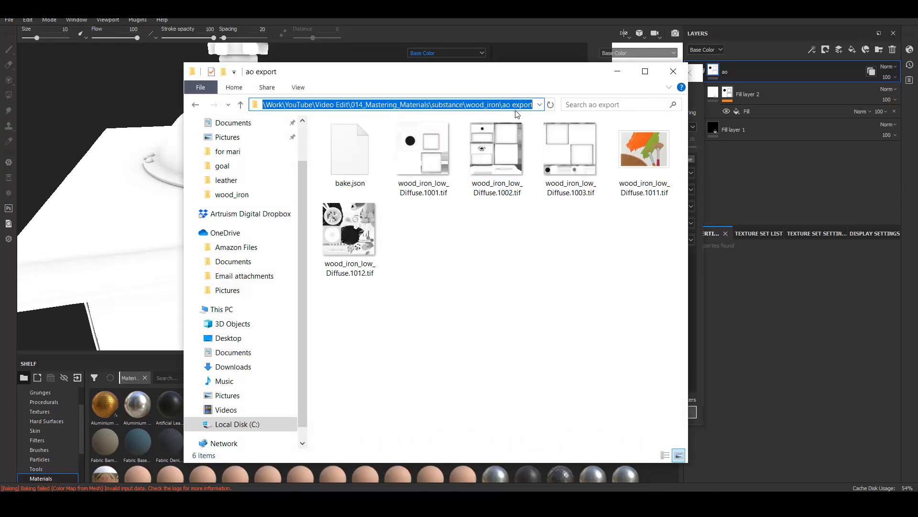
click(617, 71)
click(503, 111)
click(550, 109)
key(ctrl+v)
key(Return)
click(666, 419)
Set the export file format to tiff and look through the export configuration presets
click(611, 112)
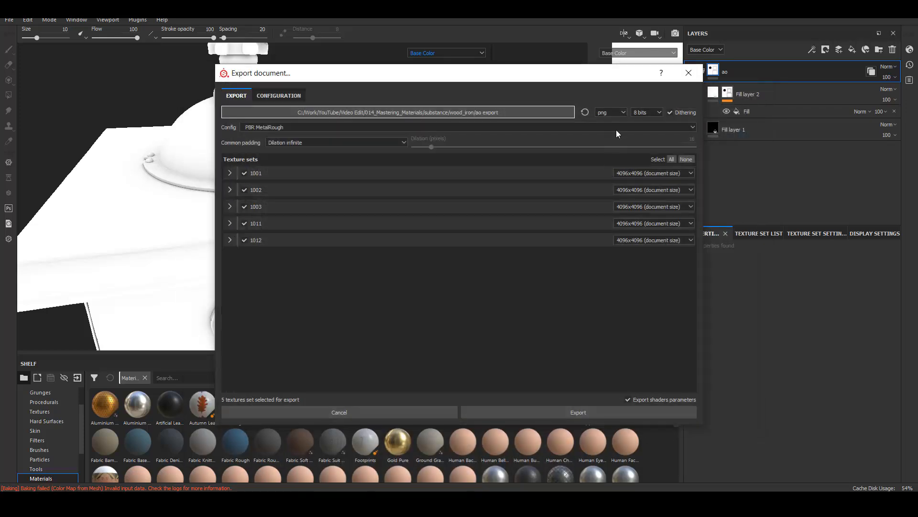
click(279, 95)
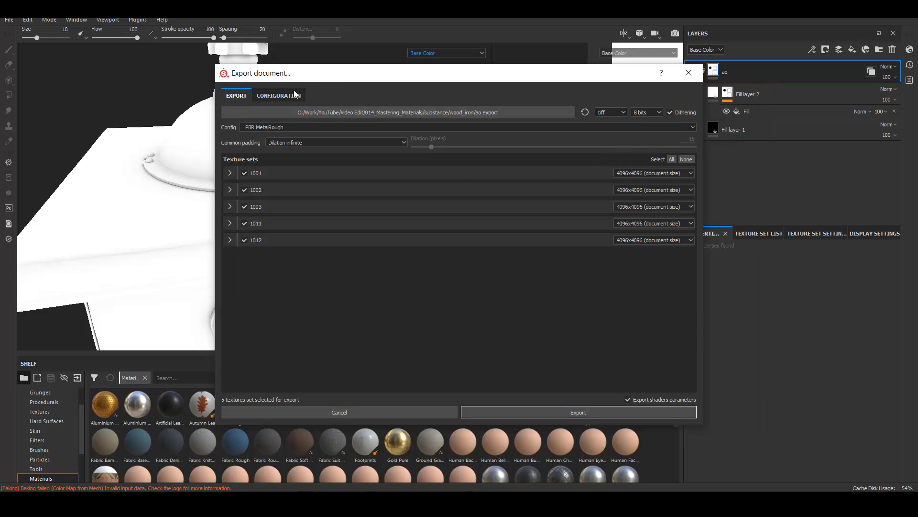
click(279, 95)
click(249, 388)
click(237, 95)
Choose the Vray UDIM config and export the texture sets 1001, 1002, 1003, 1011 and 1012
click(248, 127)
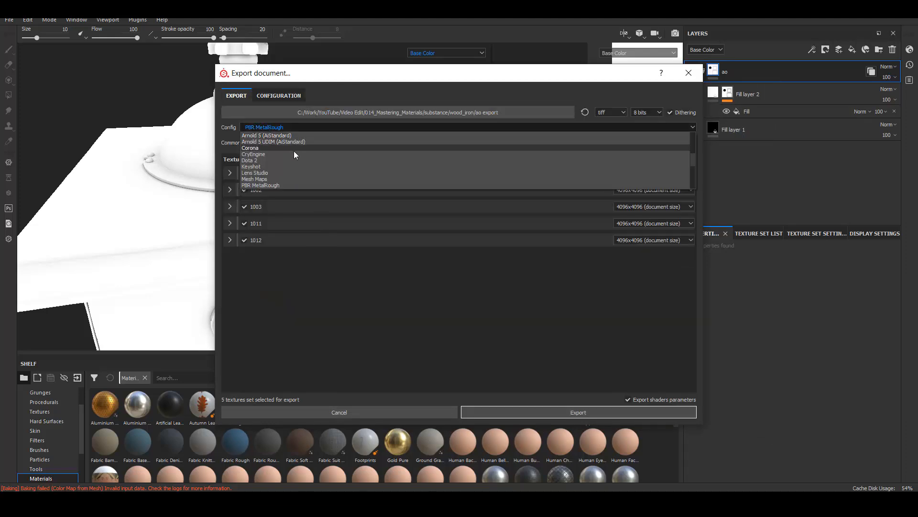
drag(693, 144, 692, 184)
click(254, 185)
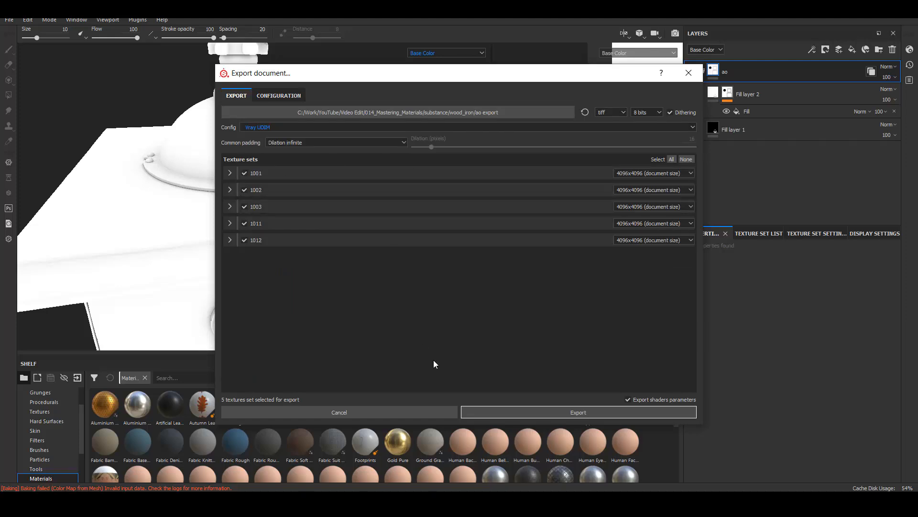
click(543, 412)
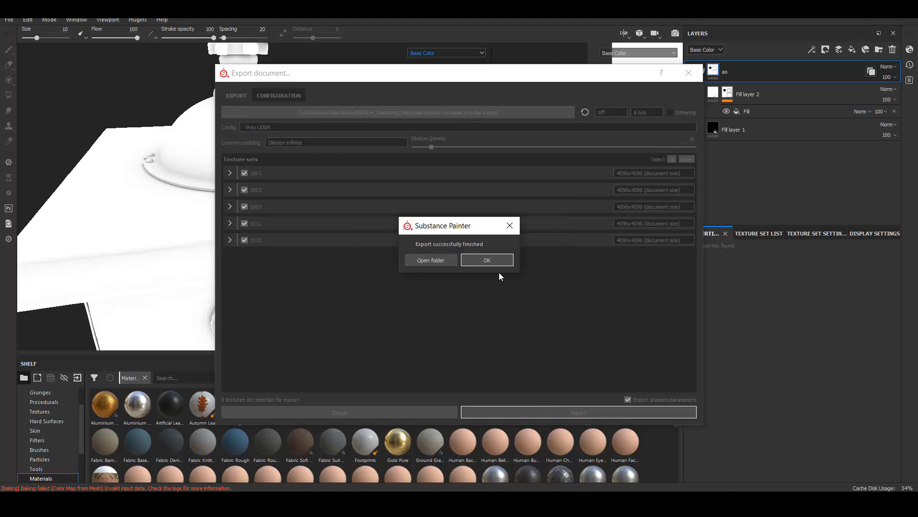
click(486, 259)
Replace the mask on Fill layer 2 with a bitmap mask that uses the curvature map
right_click(729, 98)
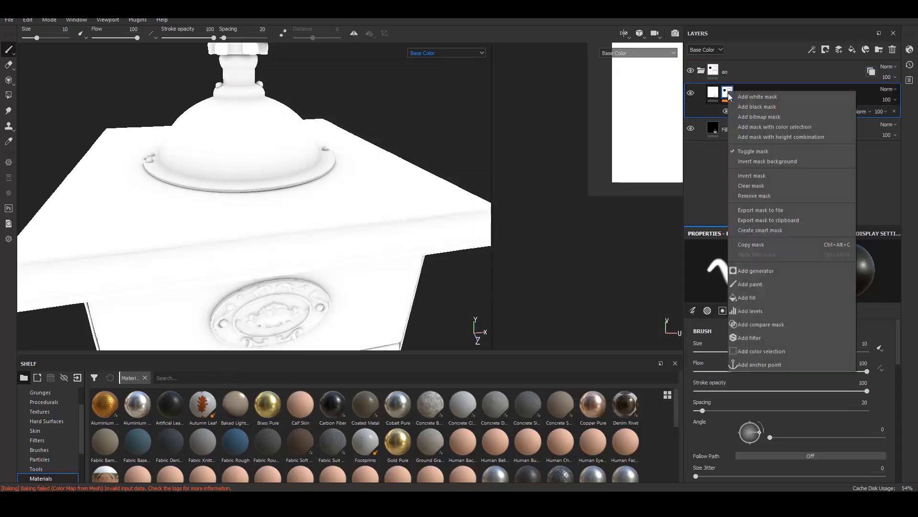
click(776, 113)
text(cur)
click(795, 154)
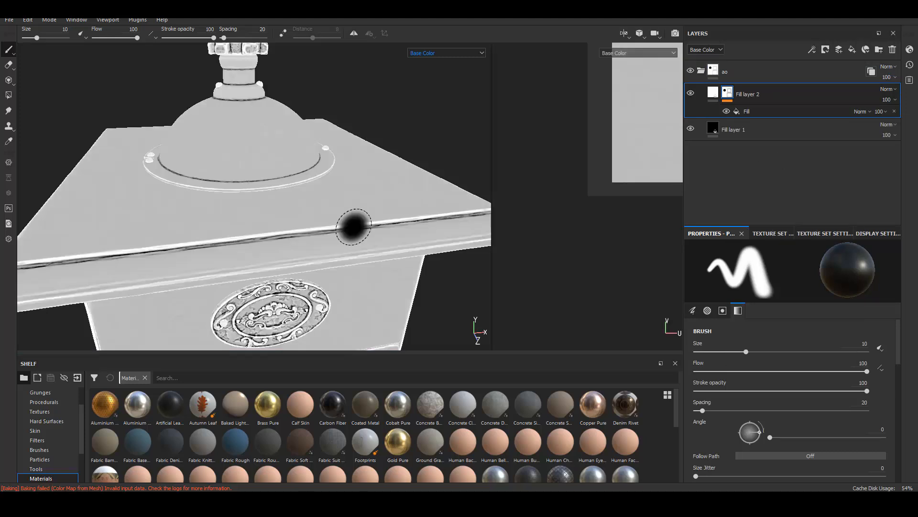
alt+middle_drag(203, 329, 246, 211)
scroll(330, 252, down, 3)
alt+middle_drag(330, 252, 315, 306)
Start another texture export with wood_iron/curvature export as the output folder and open the export configuration presets
click(10, 20)
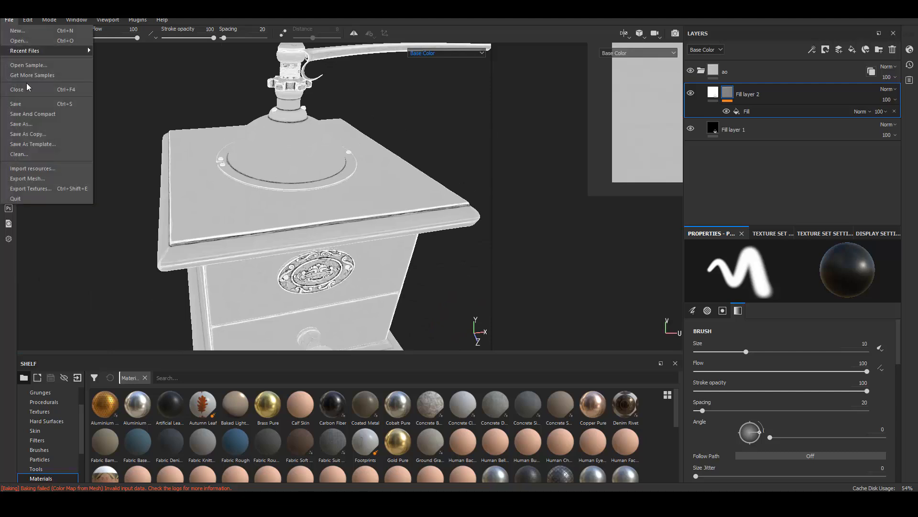
click(29, 189)
click(544, 117)
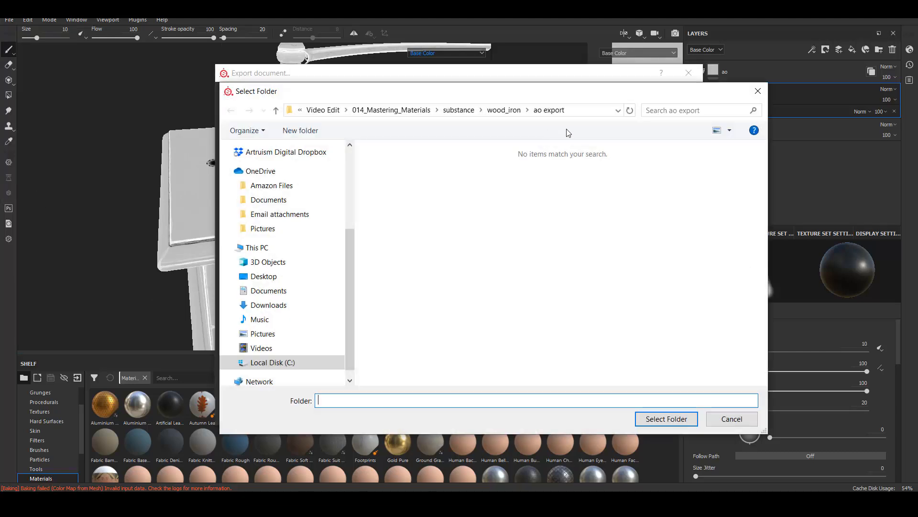
click(506, 110)
double_click(467, 180)
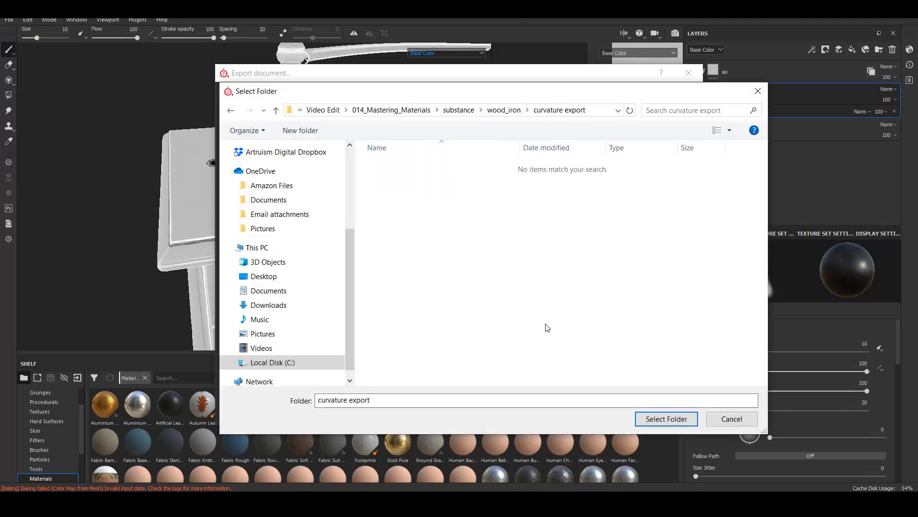
click(646, 418)
click(282, 96)
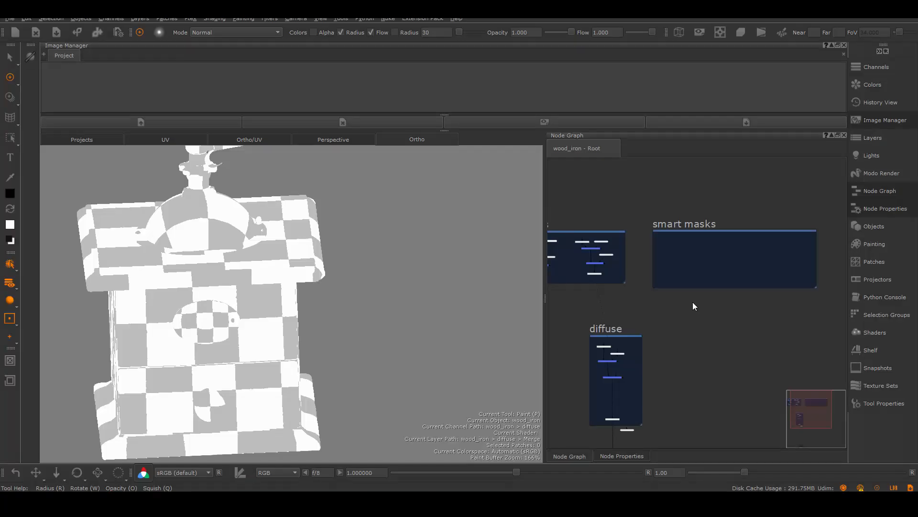
Add a Dust Soft smart mask from the mask shelf to the empty area of the node graph near the smart masks backdrop
click(708, 229)
click(706, 327)
right_click(702, 325)
mouse_move(729, 370)
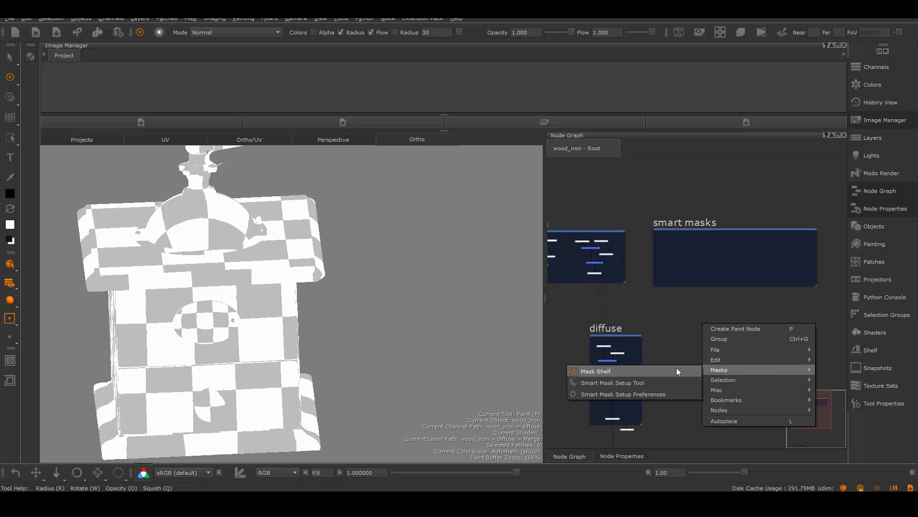
click(608, 372)
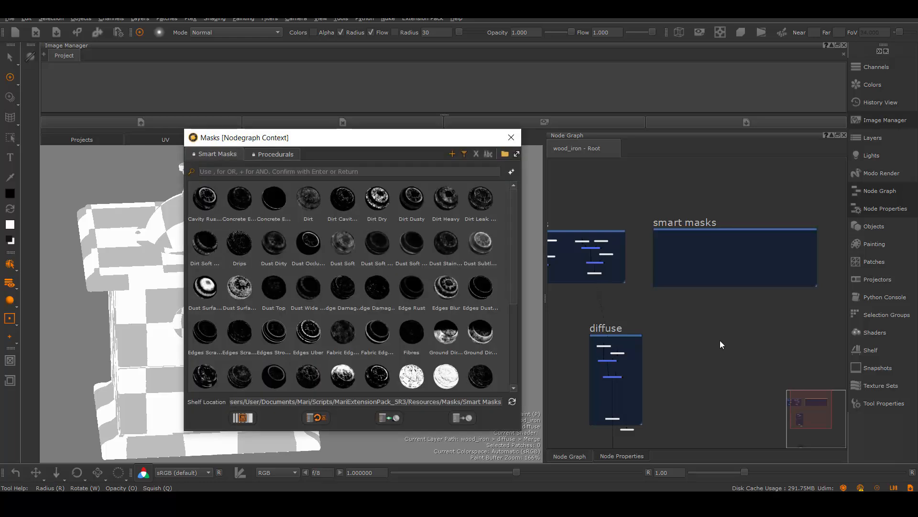
drag(428, 141, 461, 138)
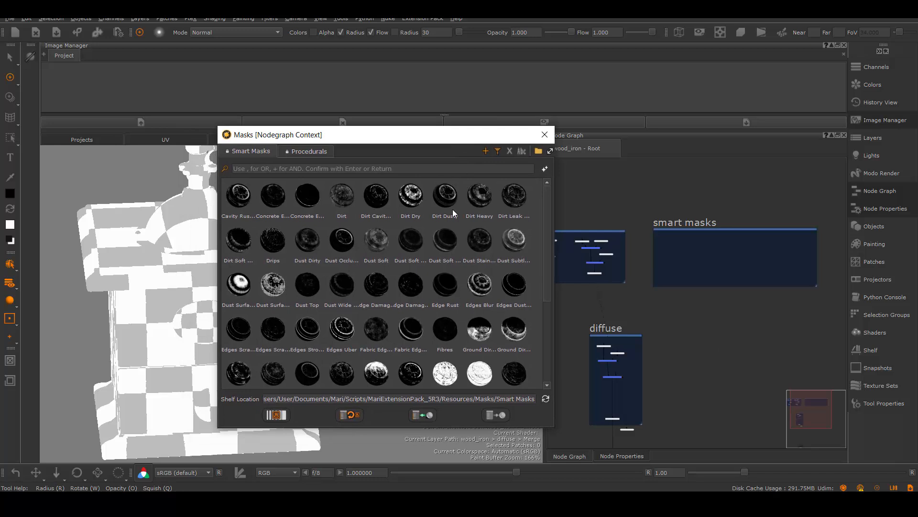
drag(447, 235, 726, 338)
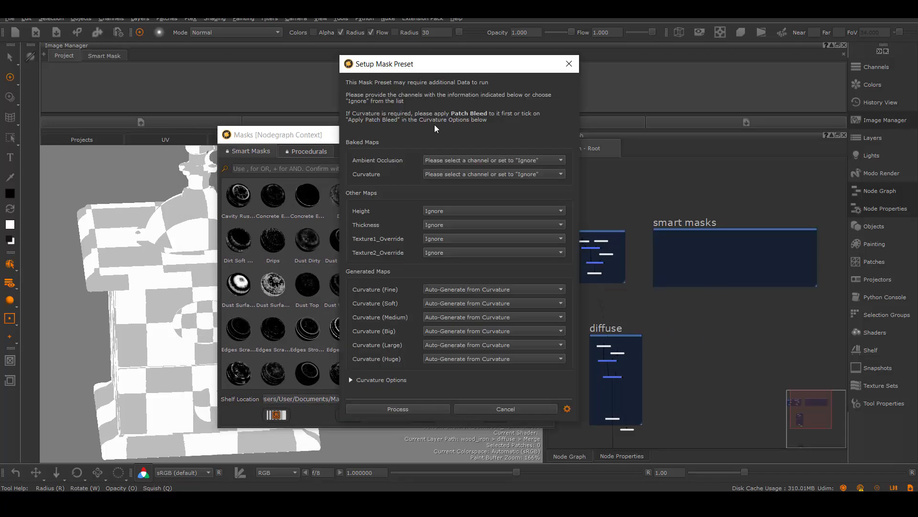
Process the mask preset with _ambienoclussion as Ambient Occlusion and _curvature as Curvature, storing the channel names for the current project only
click(518, 159)
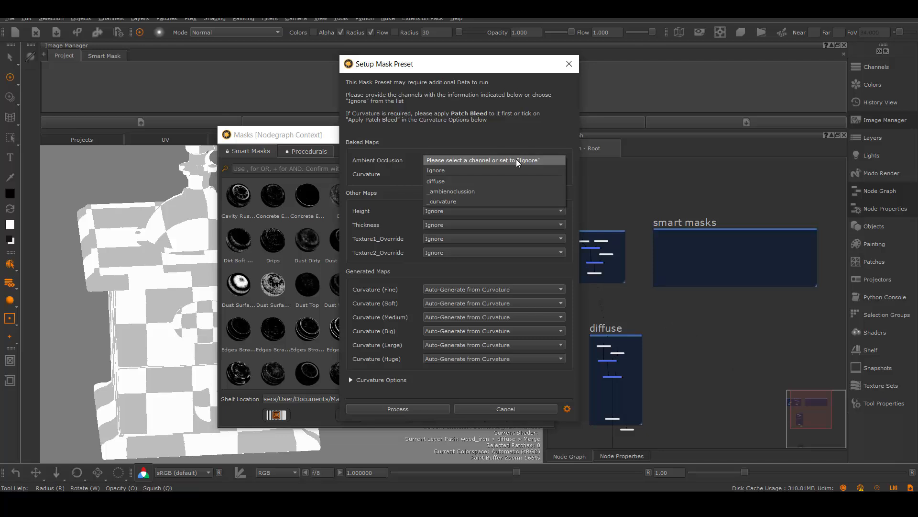
click(462, 190)
click(460, 175)
click(450, 215)
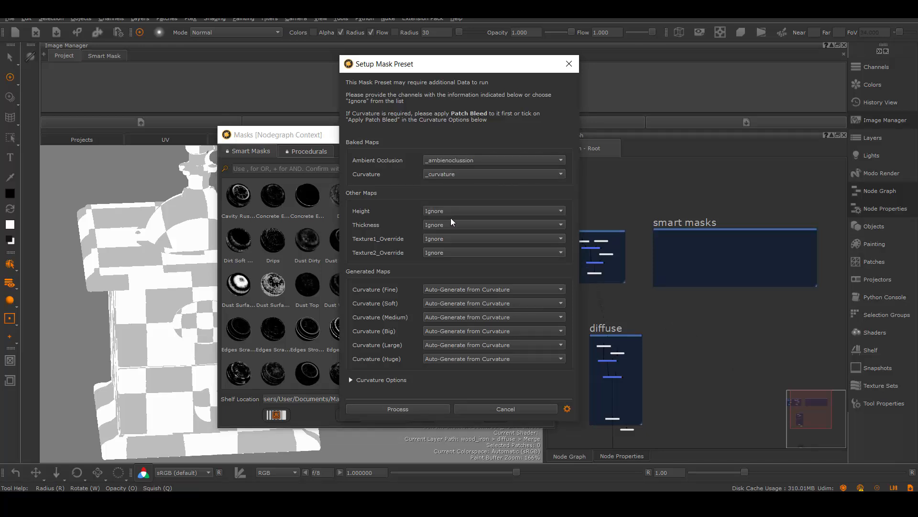
click(411, 409)
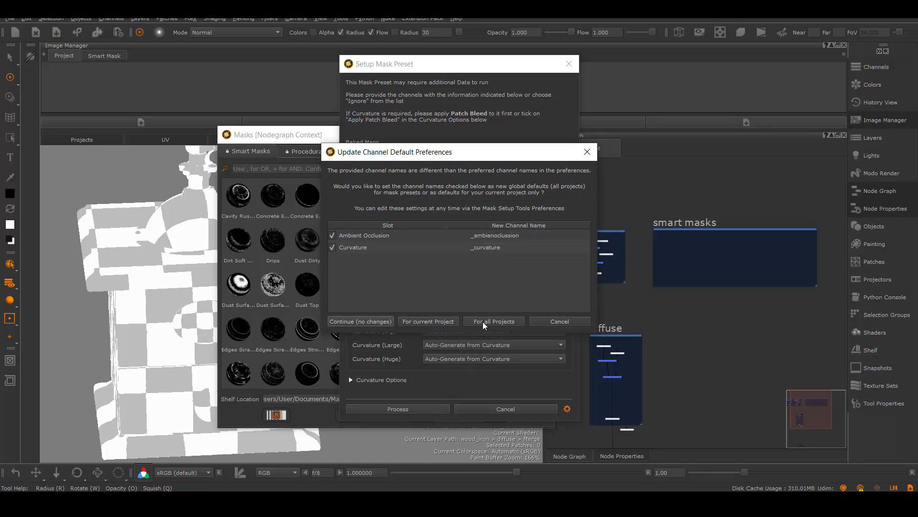
click(447, 321)
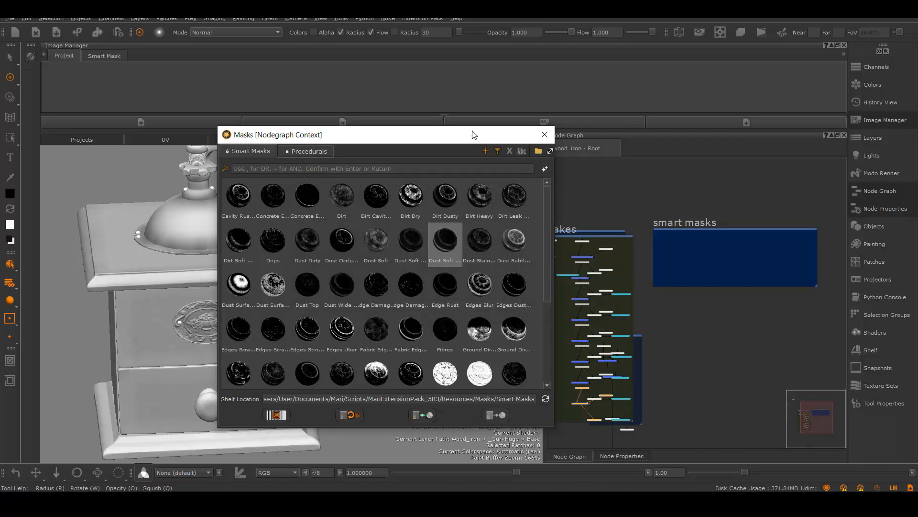
Move the mask shelf aside and relocate the Geo Bakes group to the far side of the smart masks backdrop
drag(473, 139, 312, 265)
drag(614, 235, 825, 212)
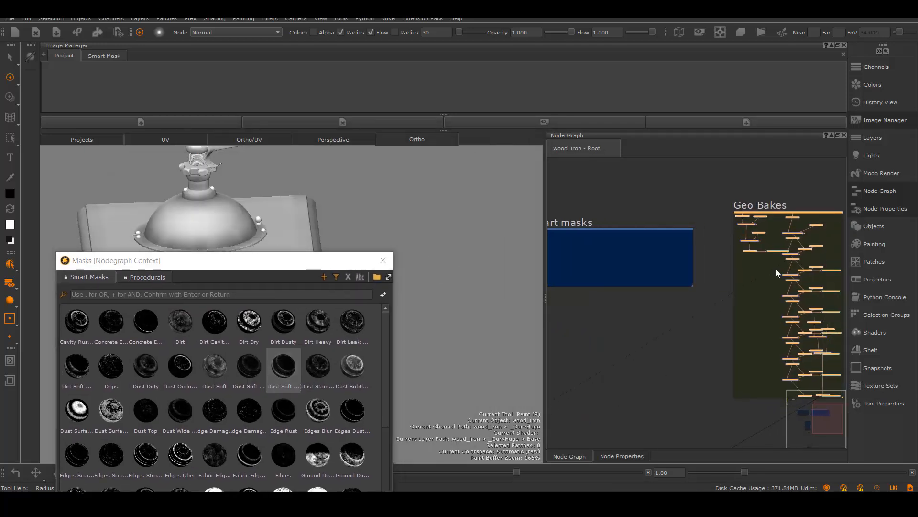
middle_drag(653, 345, 720, 291)
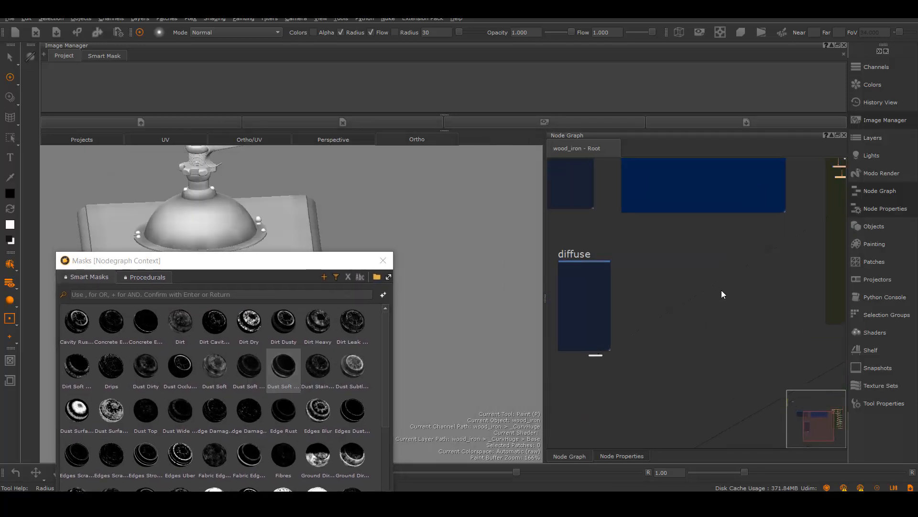
drag(600, 355, 603, 361)
Examine the Geo Bakes nodes and their radio transmitters, and the layout of the bakes, smart masks and diffuse backdrops
middle_drag(724, 337, 660, 342)
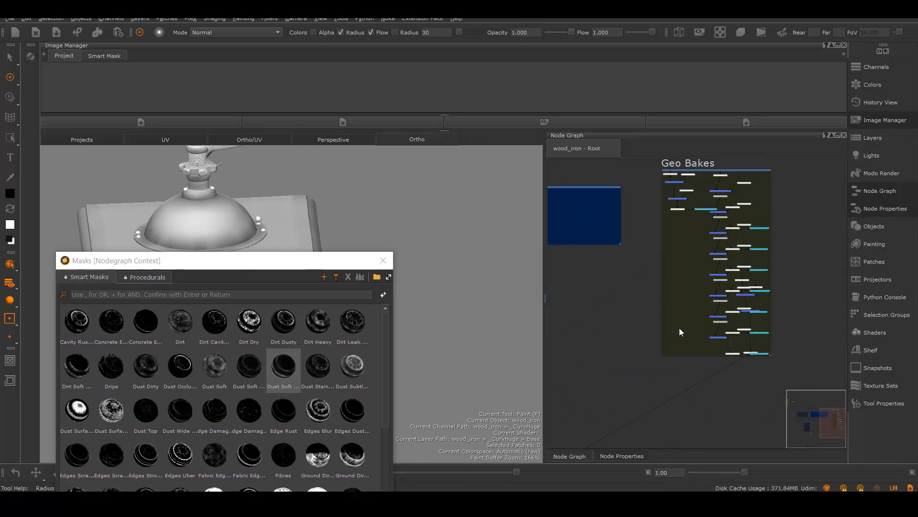
middle_drag(710, 230, 733, 297)
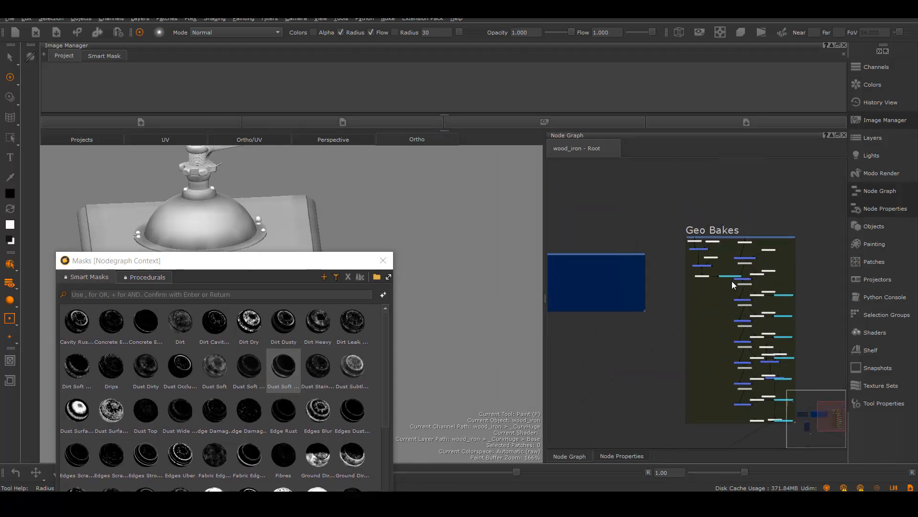
scroll(713, 296, up, 5)
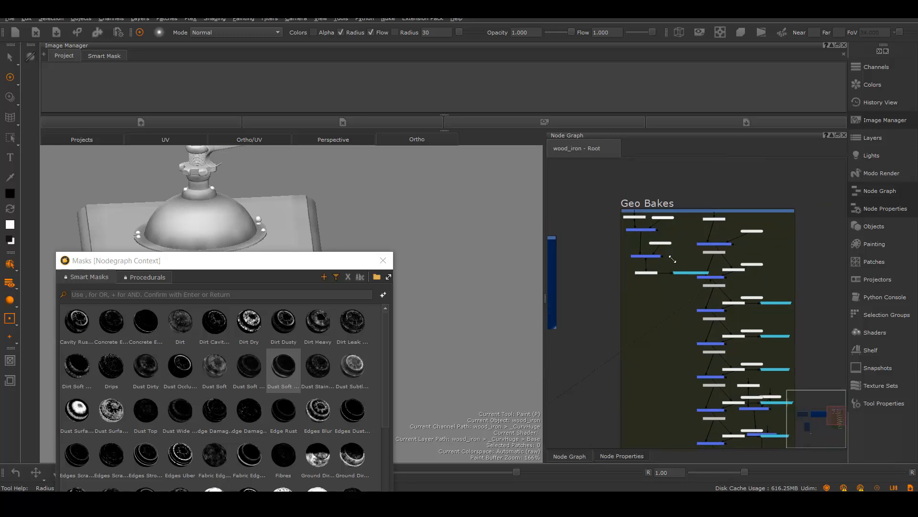
middle_drag(639, 284, 644, 310)
scroll(696, 311, up, 2)
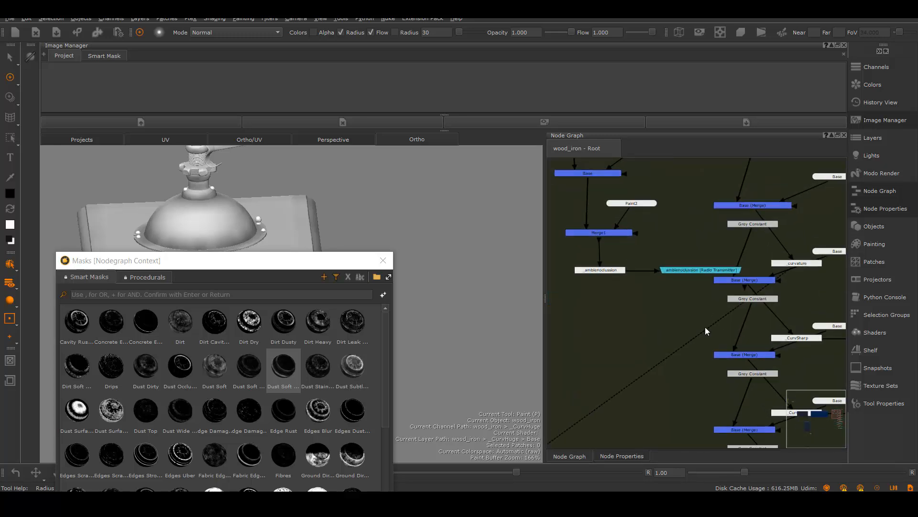
scroll(717, 308, down, 5)
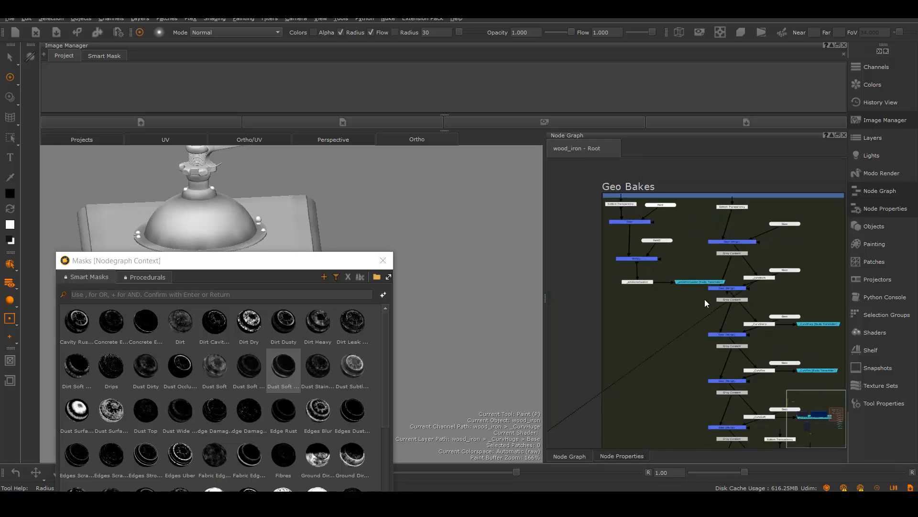
scroll(655, 320, down, 2)
middle_drag(679, 344, 821, 287)
middle_drag(705, 309, 774, 300)
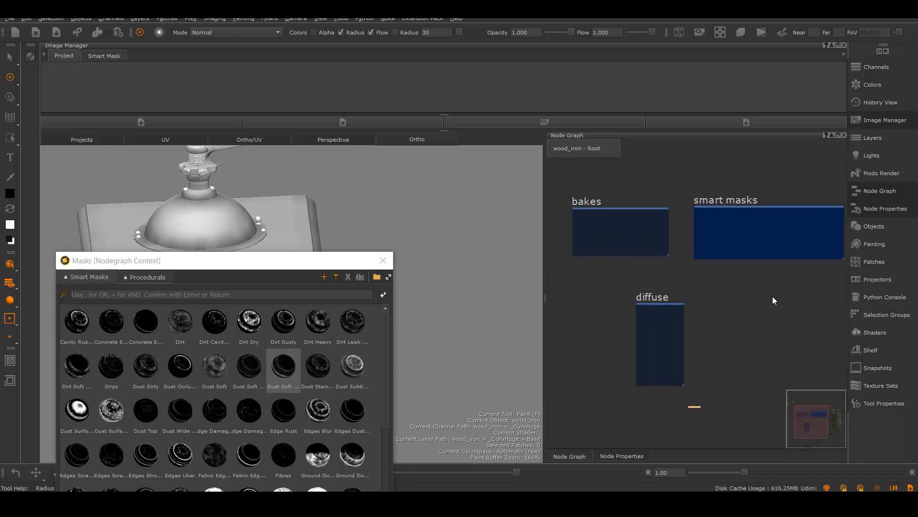
scroll(755, 306, down, 1)
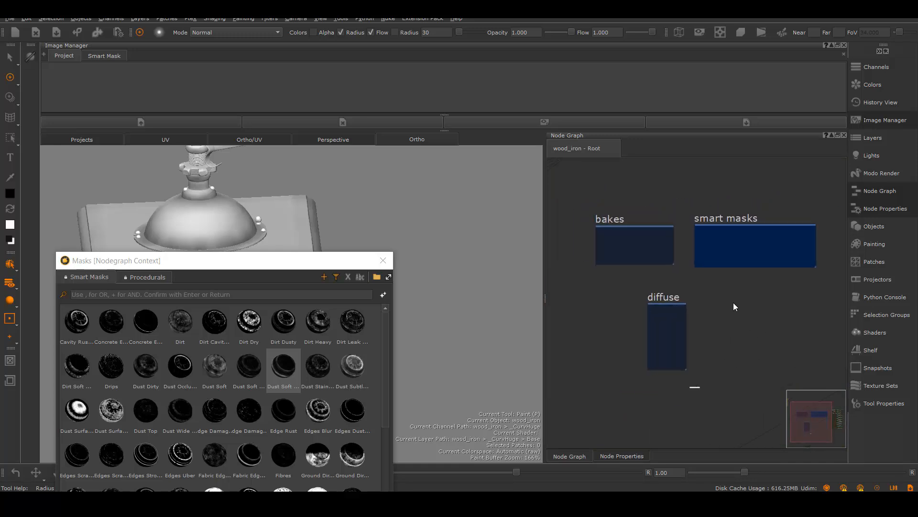
Move the mask shelf out of the way and change the viewport's lighting mode for the grinder
drag(304, 260, 560, 454)
alt+middle_drag(281, 335, 337, 366)
mouse_move(385, 359)
alt+right_down()
mouse_move(397, 343)
mouse_move(365, 283)
mouse_move(369, 322)
alt+right_up()
alt+middle_drag(369, 322, 429, 357)
click(11, 302)
click(36, 333)
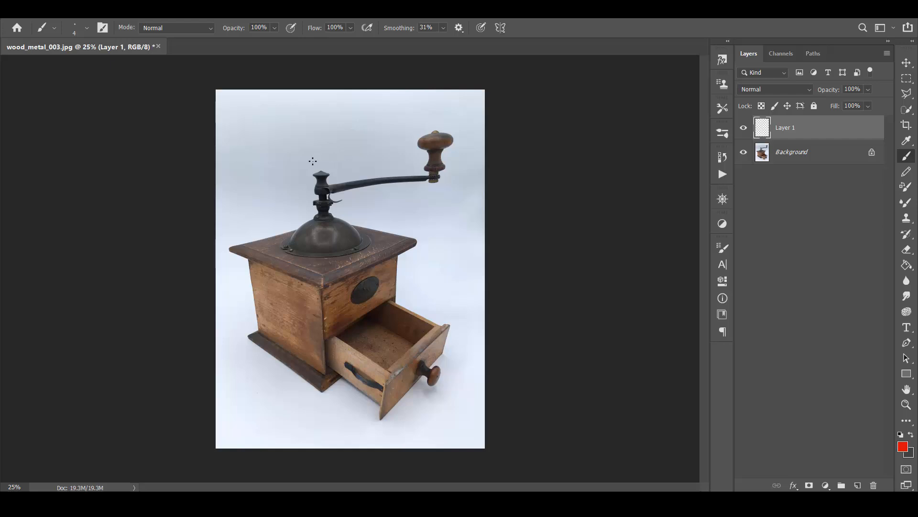
Switch to Photoshop and draw a freehand brush stroke near the grinder's metal top on Layer 1 of wood_metal_003.jpg
drag(401, 213, 341, 157)
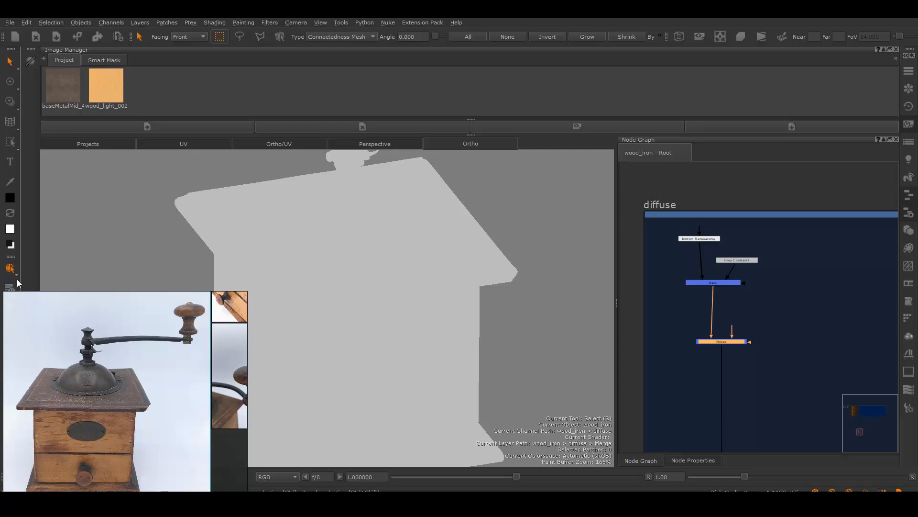
Switch to Mari and set the viewport to shaded lighting, keeping the grinder reference photo beside the model
click(10, 287)
right_drag(62, 318, 62, 361)
click(10, 306)
click(43, 316)
right_drag(109, 381, 117, 339)
alt+right_drag(432, 326, 410, 346)
alt+middle_drag(410, 346, 435, 352)
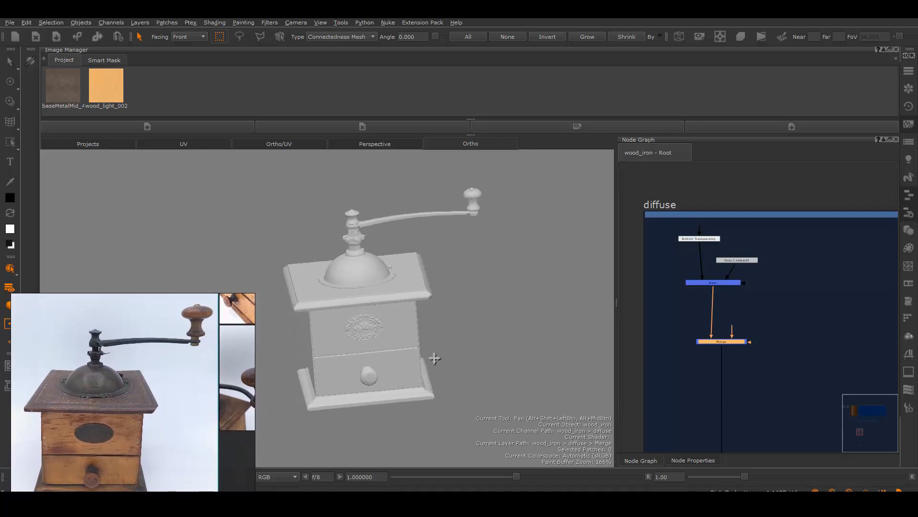
alt+right_drag(434, 352, 472, 333)
Space out the wood merge and its Tiled node in the diffuse group and use wood_light_002 as the tile image
middle_drag(768, 355, 750, 235)
drag(713, 282, 719, 408)
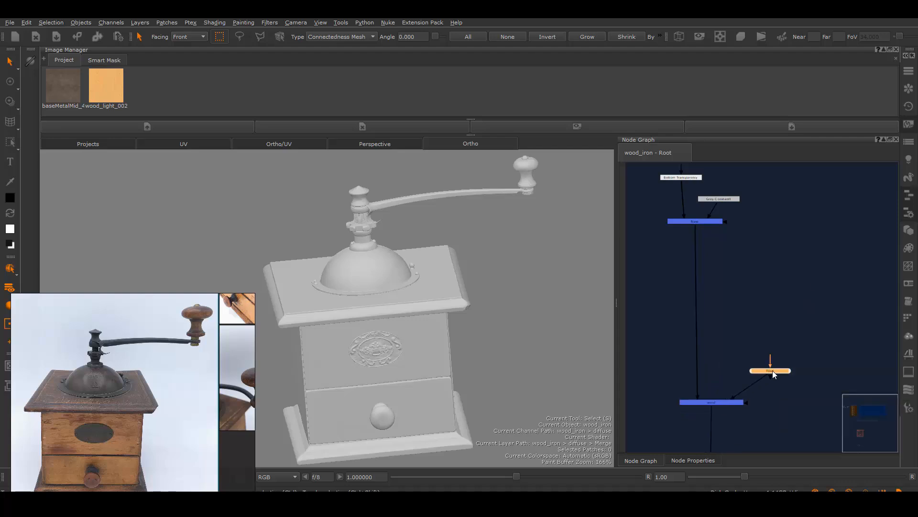
drag(772, 370, 748, 350)
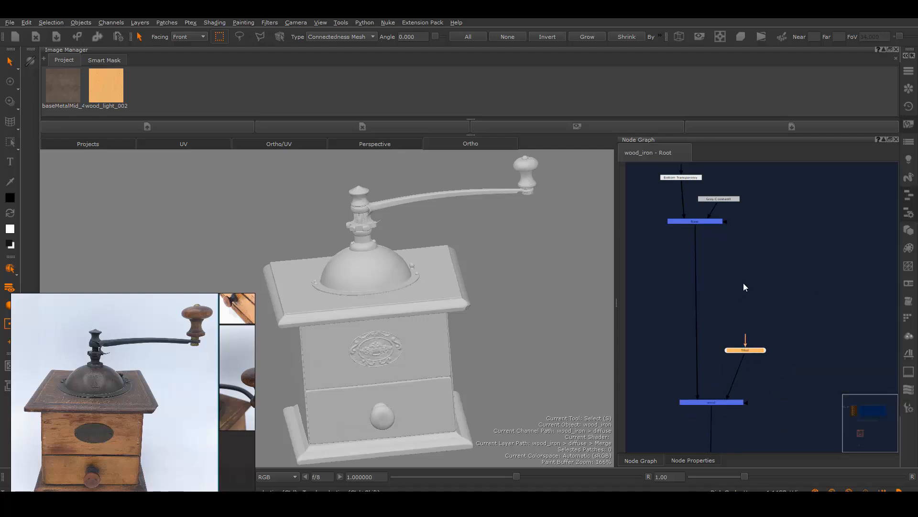
double_click(756, 352)
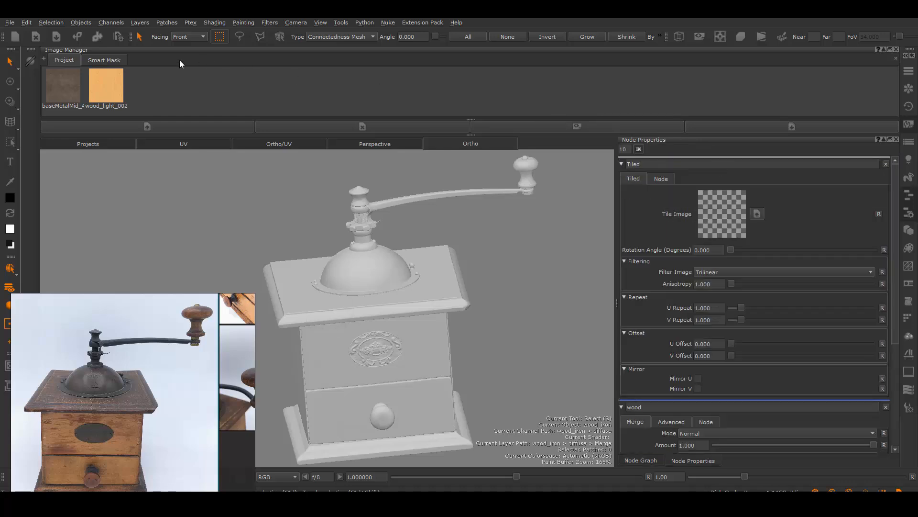
drag(107, 79, 725, 218)
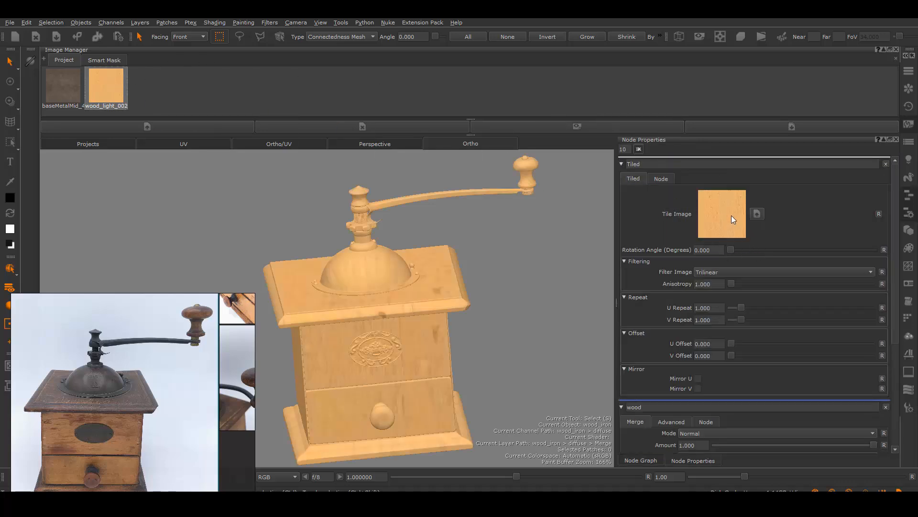
alt+right_drag(409, 337, 531, 310)
alt+drag(512, 278, 510, 337)
alt+right_drag(510, 337, 458, 342)
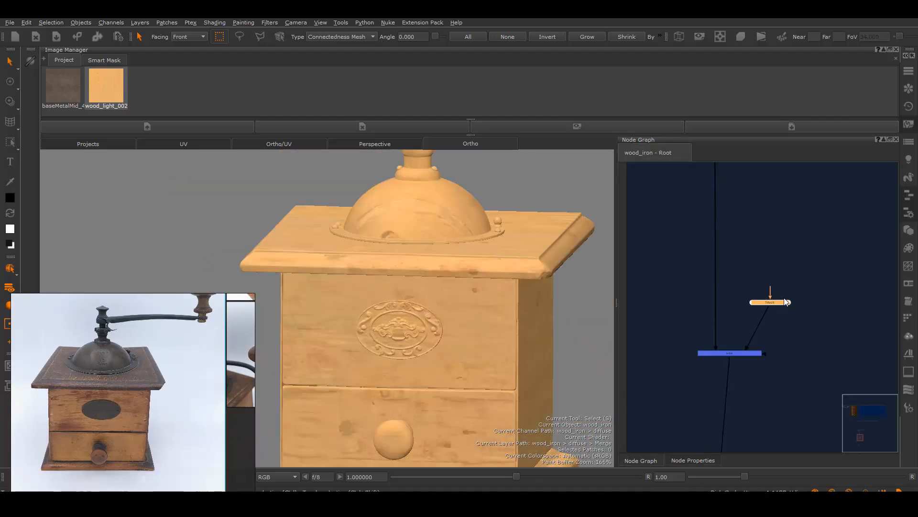
Load the baseMetalMid image as the tile image of the second Tiled node and tidy that node and its merge
double_click(769, 302)
drag(56, 79, 734, 220)
alt+drag(453, 352, 448, 330)
click(652, 462)
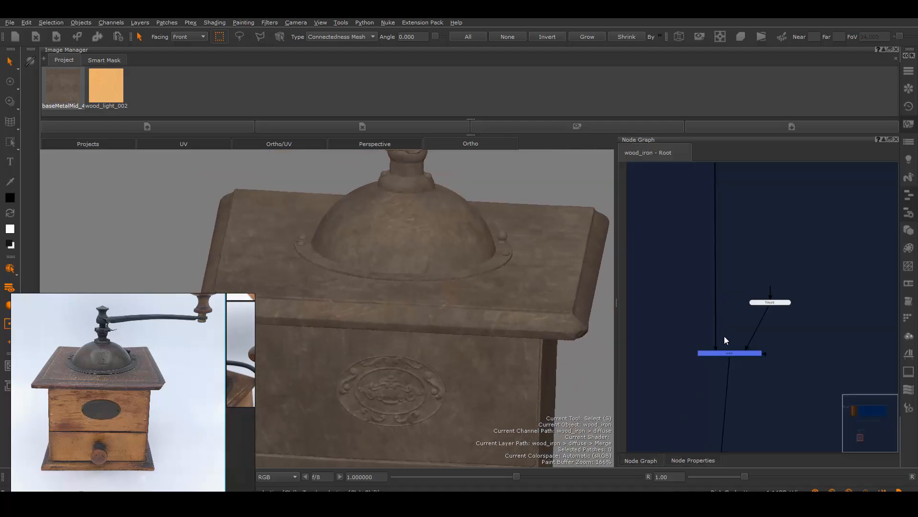
drag(743, 355, 738, 350)
drag(775, 305, 763, 307)
Add a Paint node as the metal merge's mask and fill UDIM patches 1011 and 1012 so the metal texture covers them
mouse_move(755, 245)
middle_down()
mouse_move(713, 311)
mouse_move(722, 364)
middle_up()
key(p)
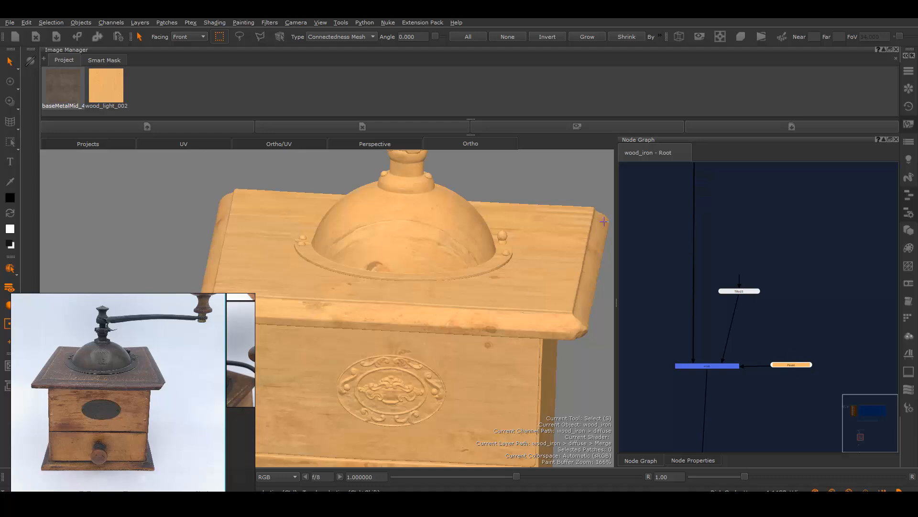
key(F9)
right_drag(215, 318, 186, 435)
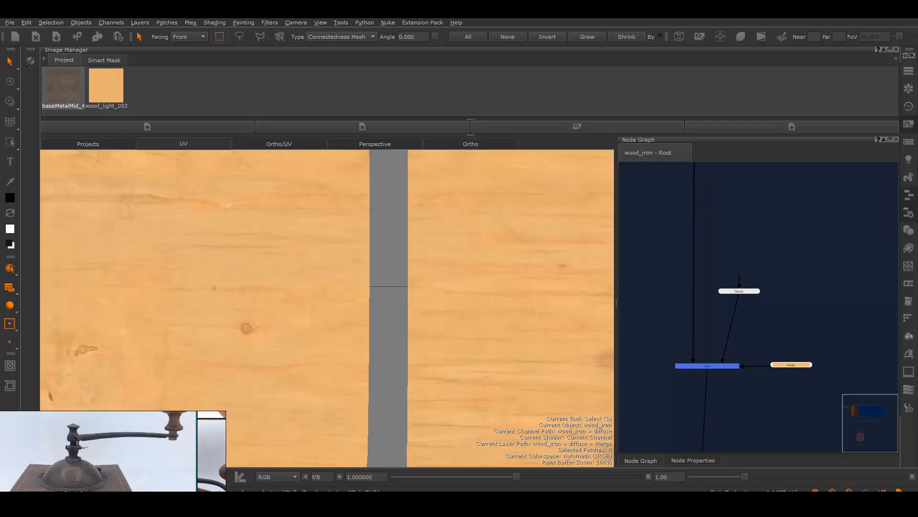
scroll(341, 277, down, 10)
alt+middle_drag(449, 299, 353, 302)
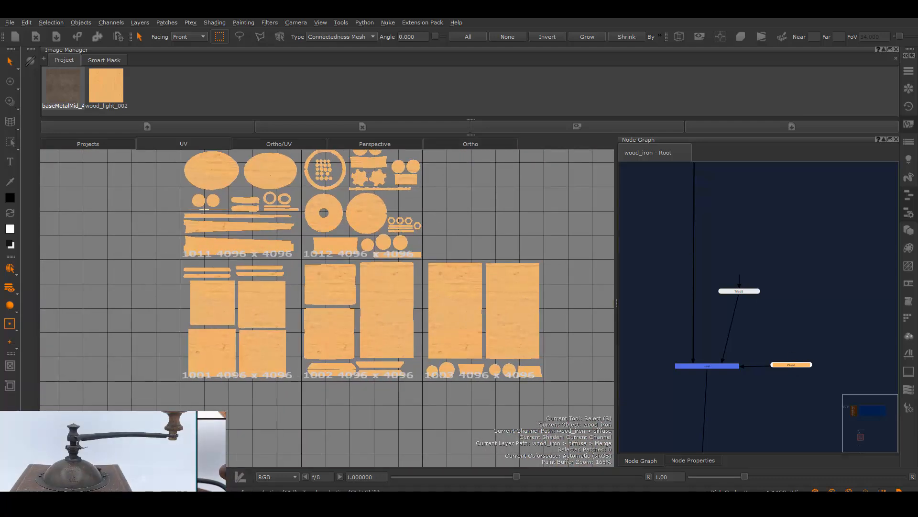
scroll(420, 283, up, 3)
drag(103, 190, 494, 285)
right_click(335, 213)
mouse_move(419, 354)
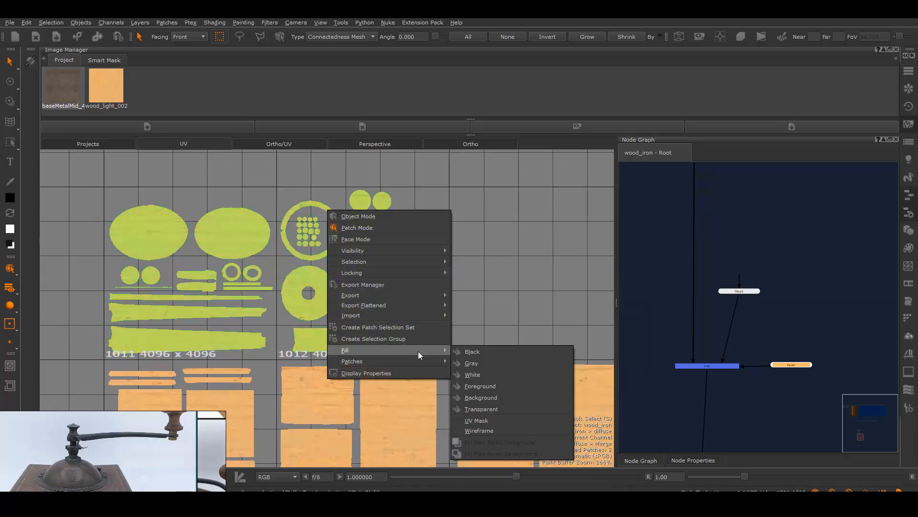
click(471, 363)
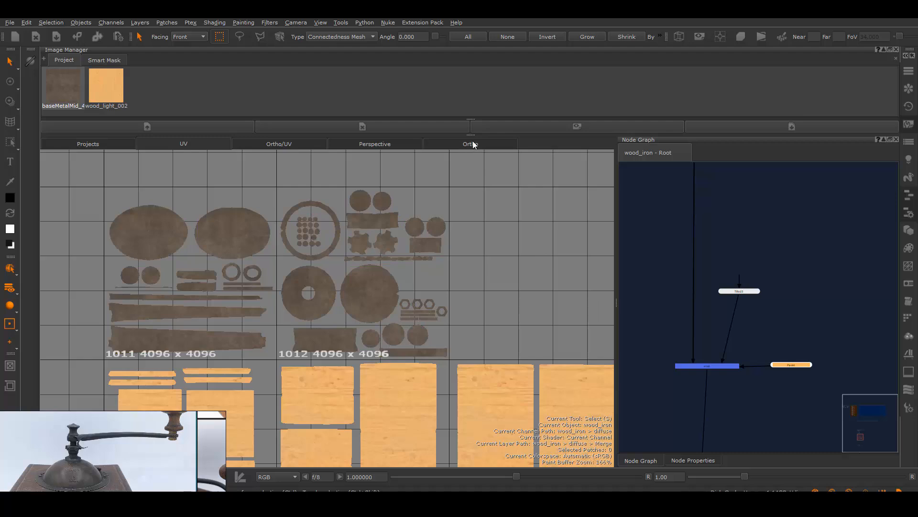
Inspect the wood and metal textures on the box, oval plate and lid of the grinder in the orthographic view
click(471, 144)
scroll(390, 323, down, 3)
alt+drag(390, 322, 437, 304)
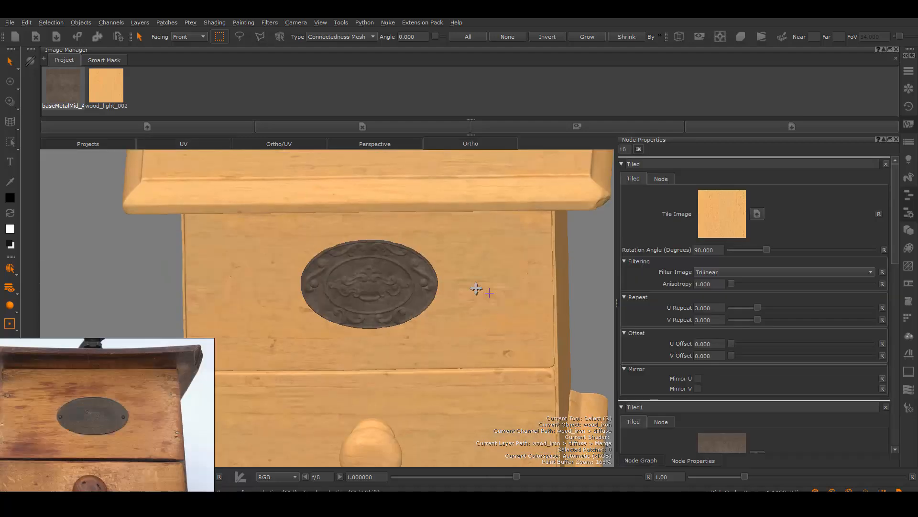
alt+drag(477, 289, 457, 320)
alt+drag(421, 273, 395, 333)
alt+right_drag(396, 334, 587, 349)
Rename the Tiled node feeding the wood merge to "base wood"
click(641, 460)
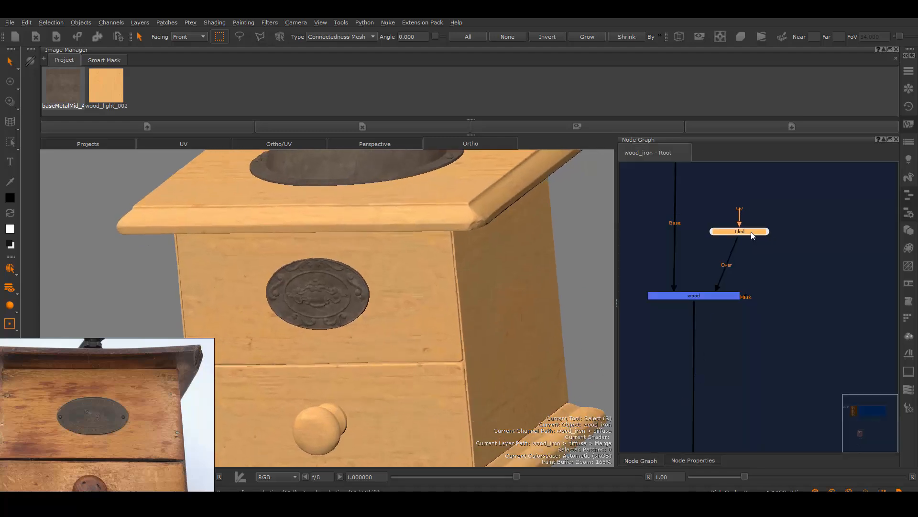
double_click(749, 232)
double_click(652, 166)
text(base wood)
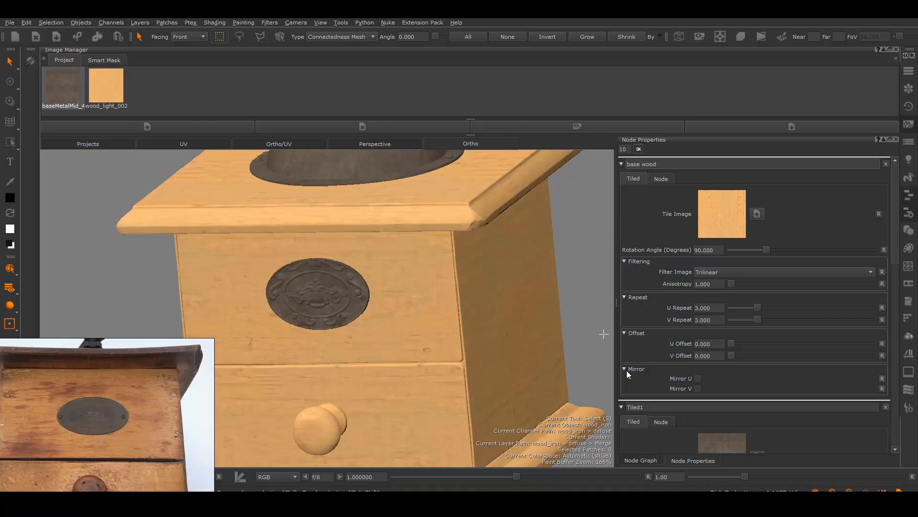
click(647, 461)
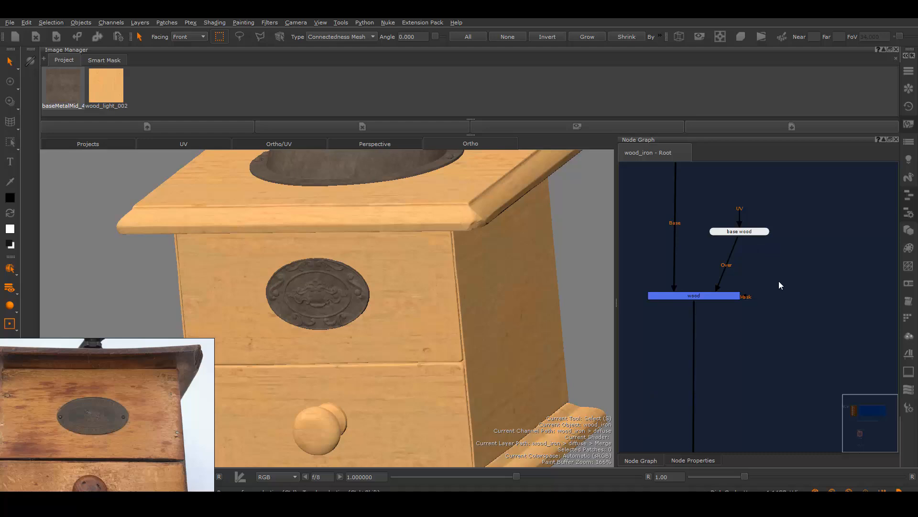
Insert an HSV node between the base wood tile and the wood merge in the node graph
middle_drag(763, 257, 764, 314)
drag(759, 290, 759, 279)
click(747, 345)
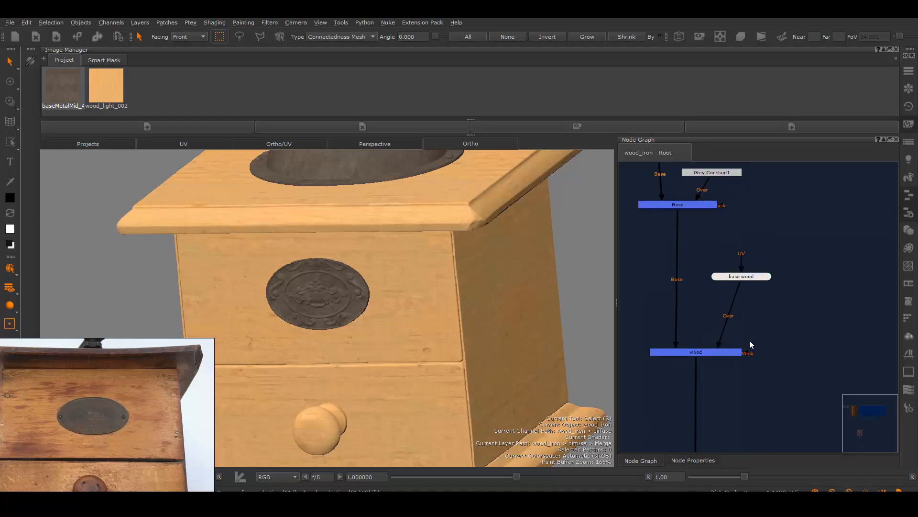
key(Tab)
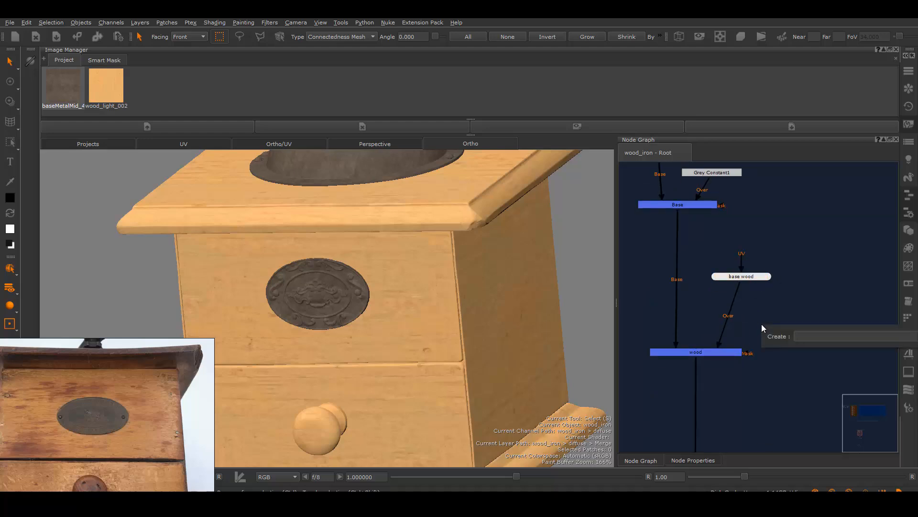
text(hsv)
key(Return)
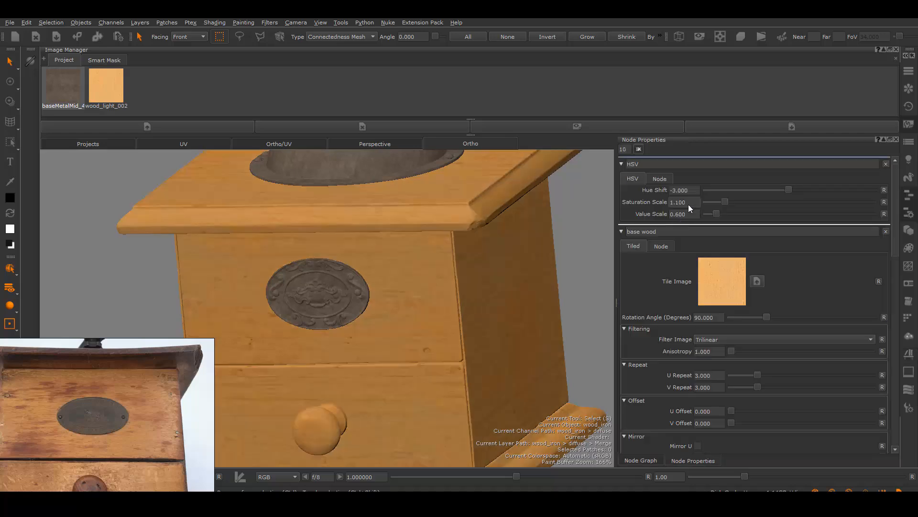
Set the base wood HSV to saturation scale 1.05 and value scale 0.45, and open the iron HSV's saturation scale for editing
drag(677, 219, 675, 222)
text(55)
alt+drag(305, 252, 366, 296)
alt+right_drag(366, 295, 397, 299)
click(10, 305)
click(38, 305)
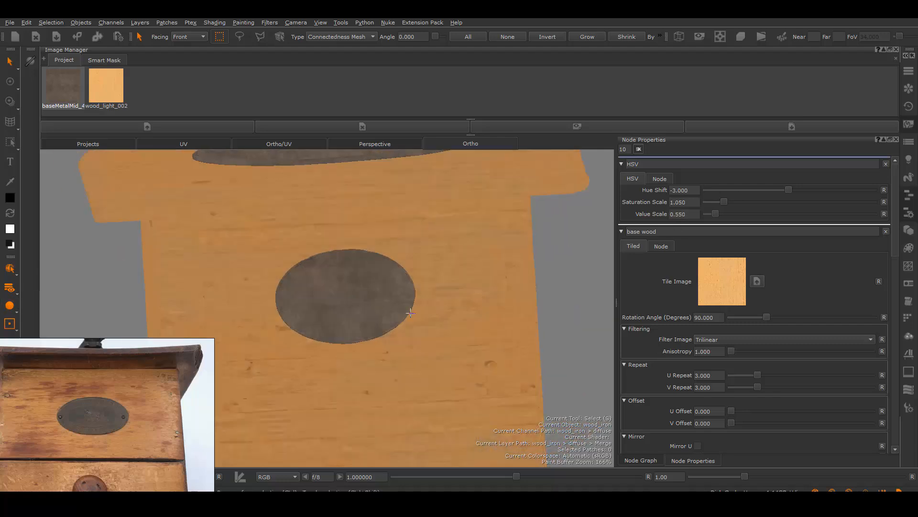
alt+drag(390, 300, 356, 297)
double_click(680, 215)
text(45)
key(Return)
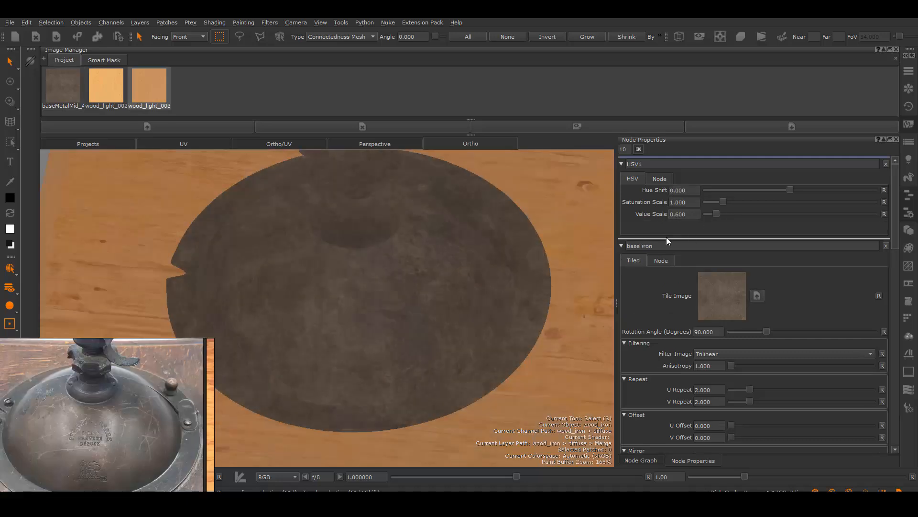
click(689, 202)
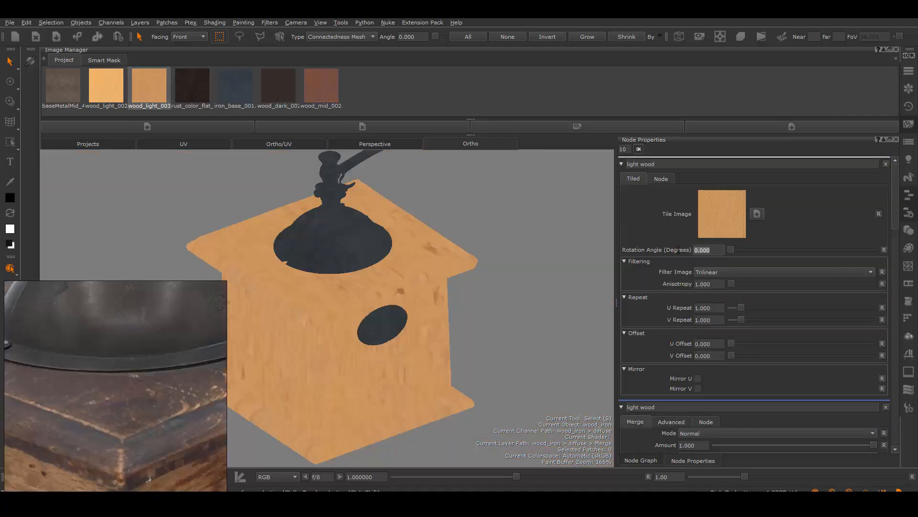
Set the light wood tile's rotation angle to 90 degrees and its U and V repeat to 3
text(90)
key(Return)
click(684, 309)
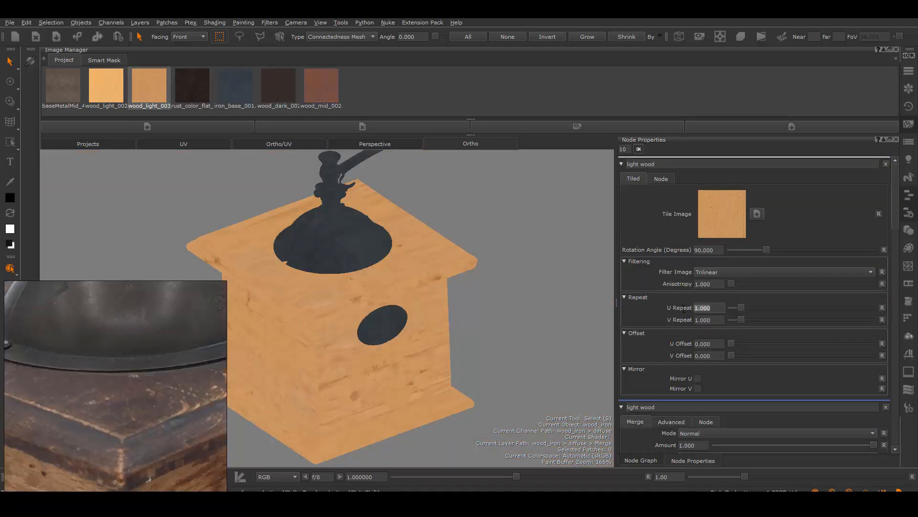
text(3)
key(Tab)
text(3)
key(Return)
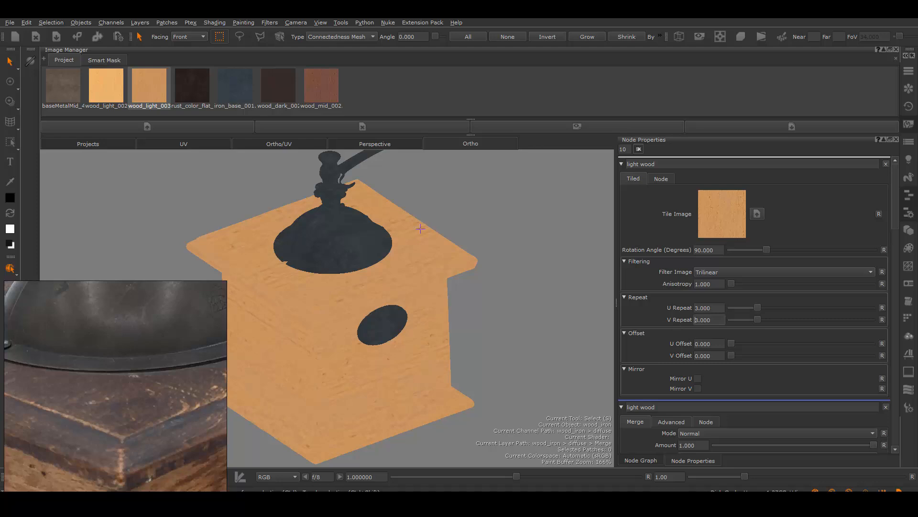
Create a black 4096 x 4096, 8-bit scalar Paint node and connect it as the mask of the light wood merge
click(641, 460)
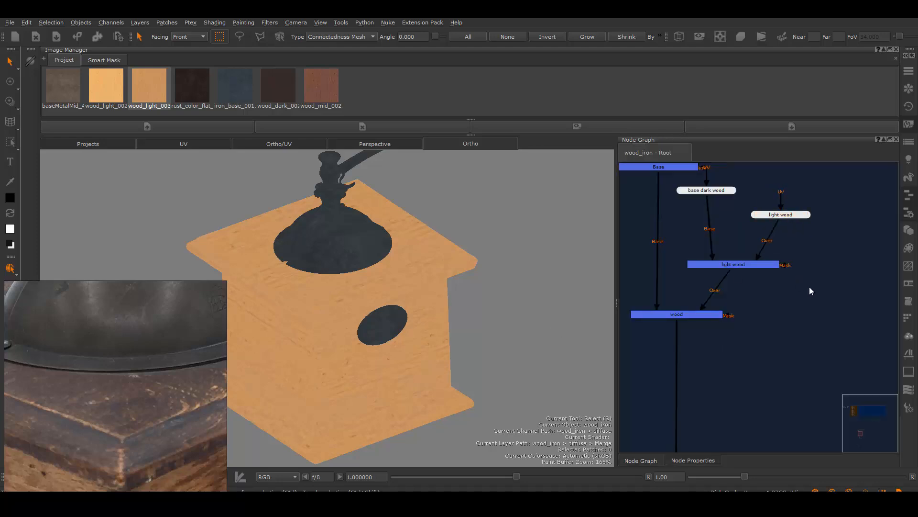
key(Tab)
text(Paint)
click(824, 307)
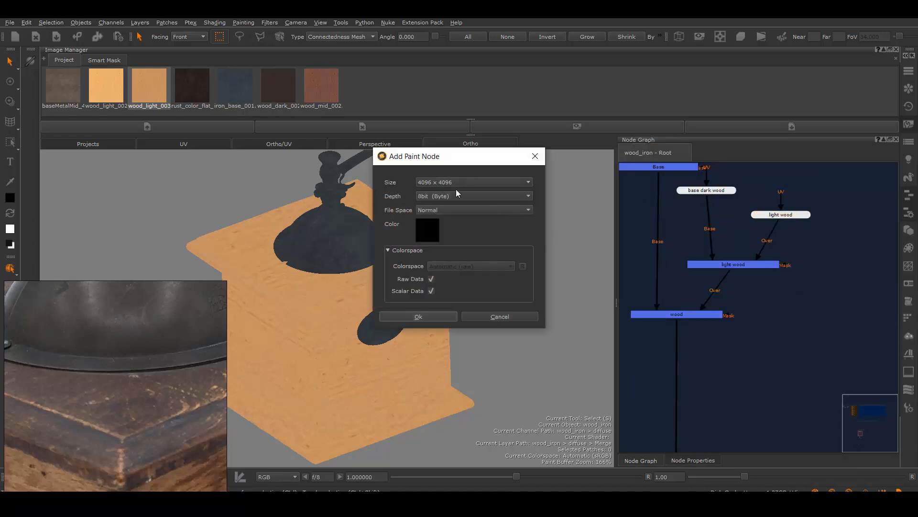
click(437, 316)
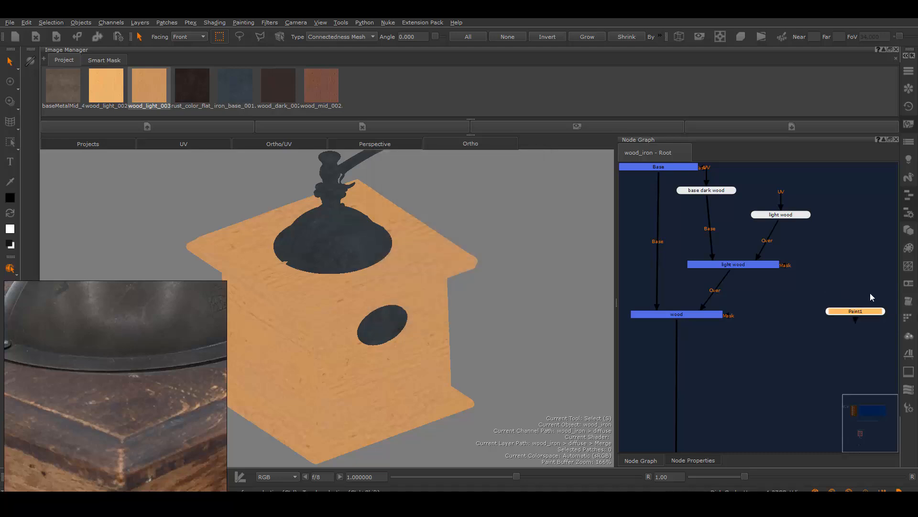
drag(848, 261, 852, 265)
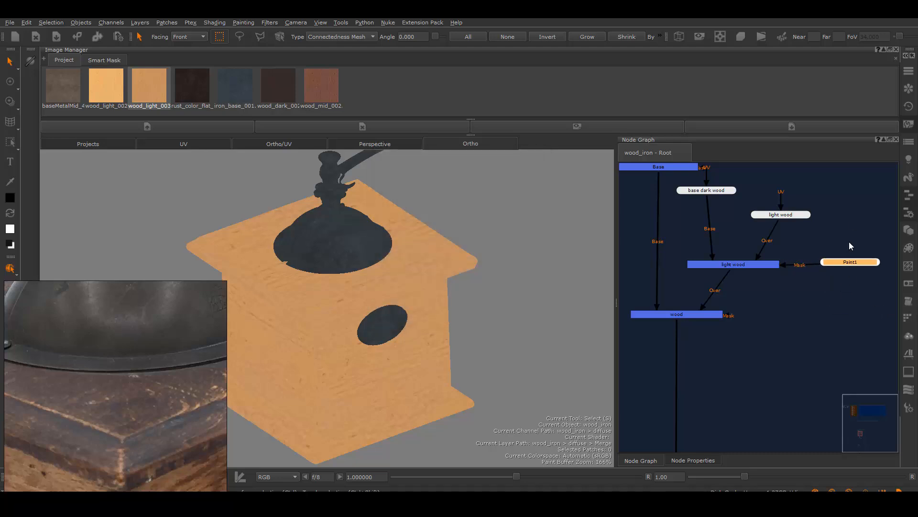
Rename the new Paint node to "light wood mask"
double_click(823, 264)
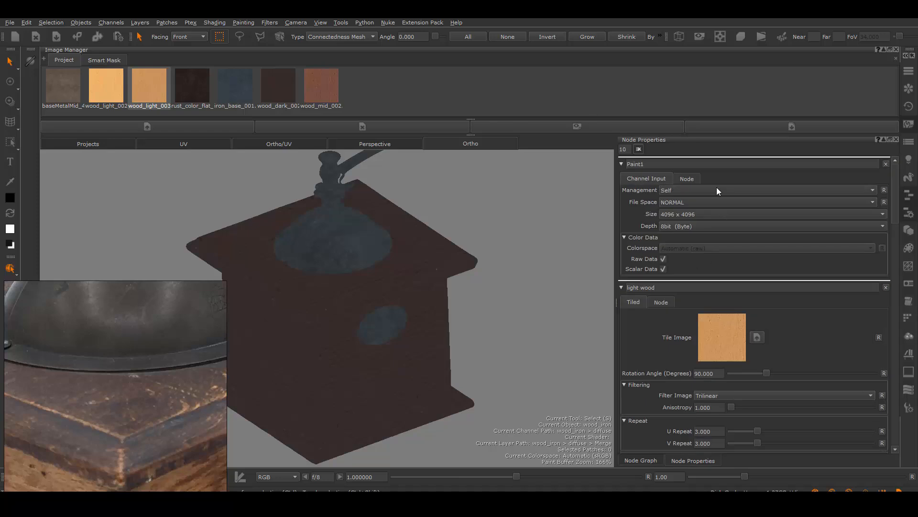
double_click(655, 164)
text(light wood mas)
text(k)
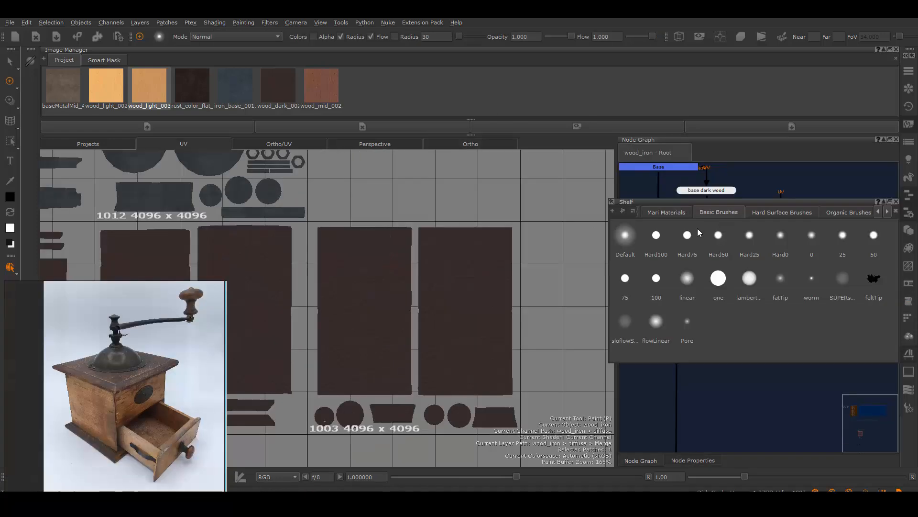
Paint the light wood mask white over box panels in the UV layout with a hard brush to reveal the light wood
click(698, 228)
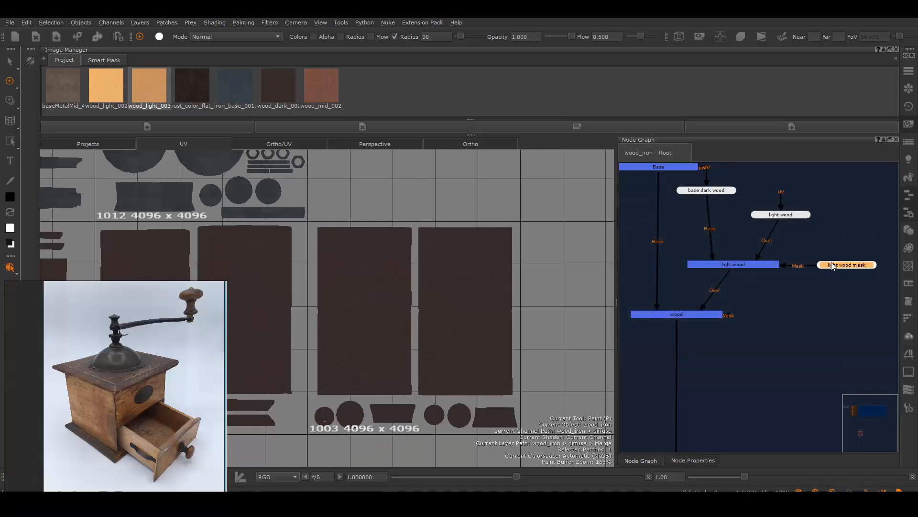
key(x)
mouse_move(506, 234)
mouse_down()
mouse_move(485, 300)
mouse_move(359, 271)
mouse_move(396, 364)
mouse_up()
alt+middle_drag(409, 445, 457, 337)
alt+right_drag(457, 337, 459, 287)
mouse_move(402, 248)
mouse_down()
mouse_move(462, 251)
mouse_move(550, 225)
mouse_up()
alt+middle_drag(564, 210, 373, 267)
mouse_move(525, 246)
mouse_down()
mouse_move(502, 204)
mouse_move(510, 299)
mouse_move(383, 315)
mouse_move(459, 287)
mouse_up()
alt+right_drag(459, 287, 449, 229)
alt+middle_drag(448, 229, 429, 306)
alt+middle_drag(413, 235, 507, 221)
alt+right_drag(468, 295, 480, 144)
click(481, 144)
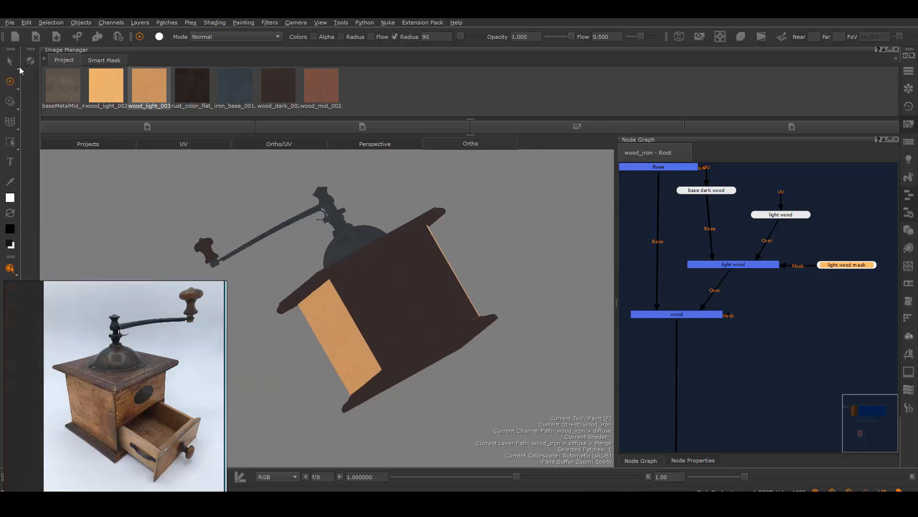
Compare the UV layout with the 3D model to find box panels the light wood mask still misses
click(10, 62)
click(374, 143)
click(197, 146)
alt+right_drag(287, 287, 334, 302)
alt+middle_drag(334, 302, 471, 306)
click(498, 146)
alt+right_drag(459, 249, 403, 322)
alt+drag(403, 322, 377, 342)
Paint the remaining box panel areas white on the light wood mask in the UV layout
click(162, 145)
alt+right_drag(268, 216, 306, 268)
mouse_move(306, 267)
alt+middle_down()
mouse_move(327, 275)
mouse_move(327, 307)
alt+middle_up()
alt+right_drag(327, 307, 383, 261)
key(p)
mouse_move(375, 259)
mouse_down()
mouse_move(296, 258)
mouse_move(290, 275)
mouse_move(392, 344)
mouse_move(431, 201)
mouse_move(478, 344)
mouse_move(395, 351)
mouse_move(318, 402)
mouse_move(471, 450)
mouse_up()
alt+middle_drag(413, 464, 383, 246)
mouse_move(383, 247)
mouse_down()
mouse_move(271, 310)
mouse_move(383, 337)
mouse_move(387, 239)
mouse_move(453, 253)
mouse_move(392, 323)
mouse_up()
mouse_move(364, 328)
mouse_down()
mouse_move(465, 331)
mouse_move(421, 266)
mouse_move(418, 322)
mouse_move(447, 287)
mouse_move(478, 319)
mouse_move(484, 301)
mouse_move(498, 308)
mouse_up()
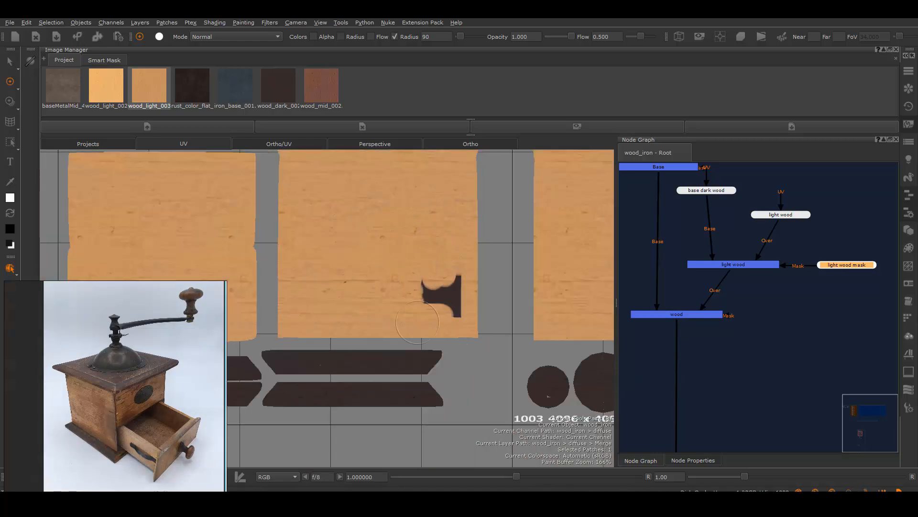
click(471, 143)
Insert an HSV node between the light wood tile and the light wood merge, and open its properties
scroll(479, 311, up, 3)
drag(794, 216, 797, 212)
click(796, 242)
key(Tab)
text(hsv)
key(Return)
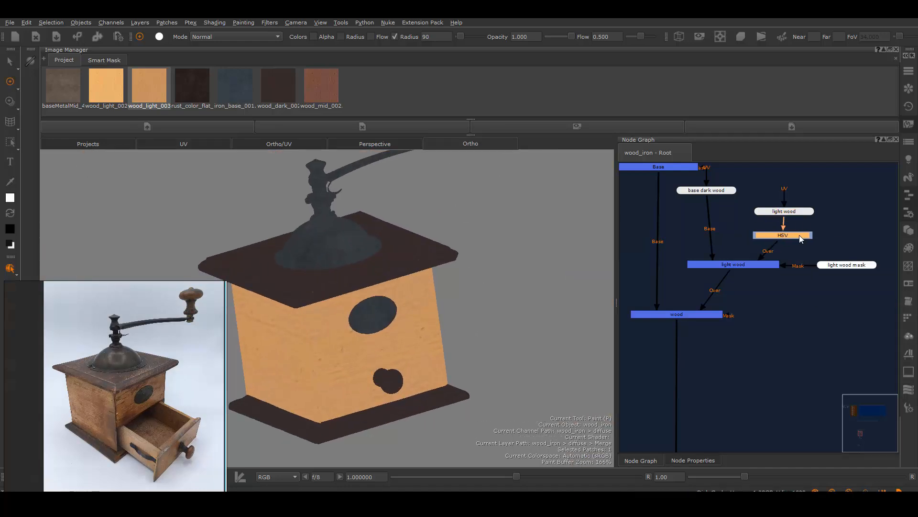
double_click(796, 234)
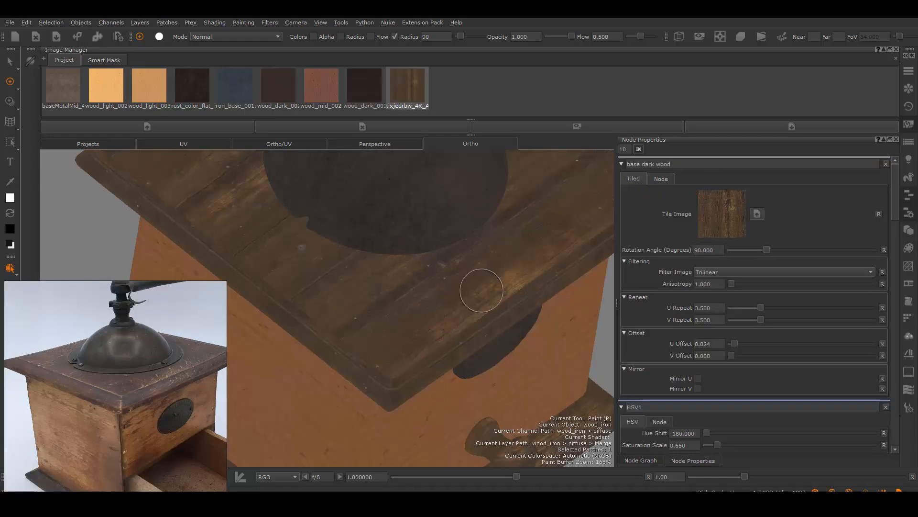
Inspect the dark wood on the grinder's lid board and its source albedo image at full view
scroll(481, 291, down, 4)
alt+middle_drag(387, 316, 387, 376)
scroll(387, 355, up, 3)
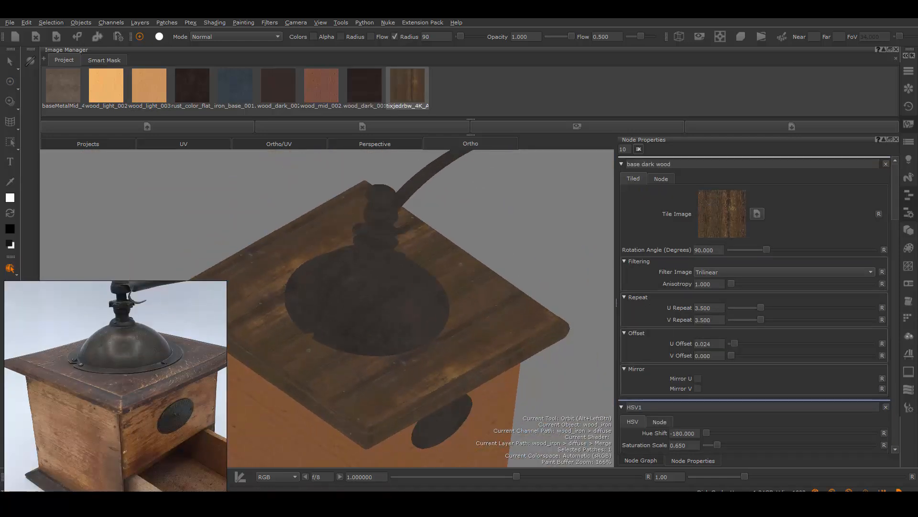
double_click(416, 82)
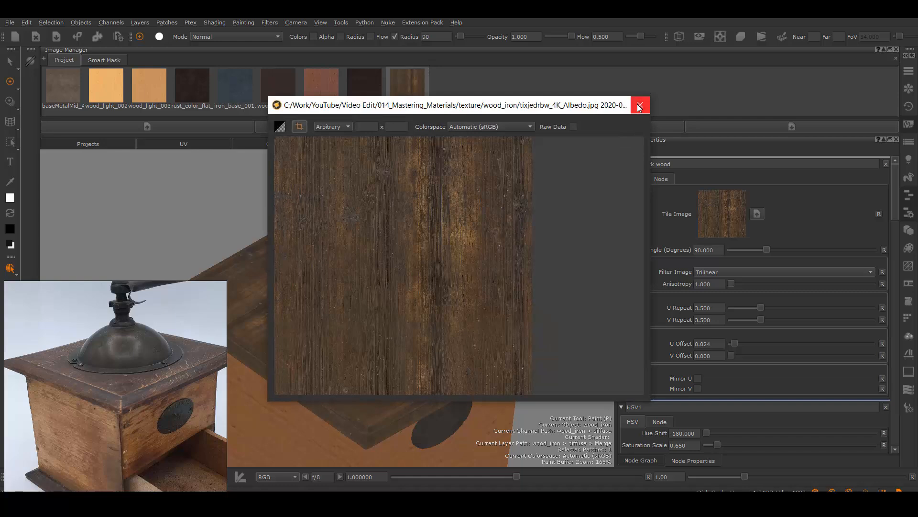
click(639, 107)
alt+drag(416, 328, 444, 324)
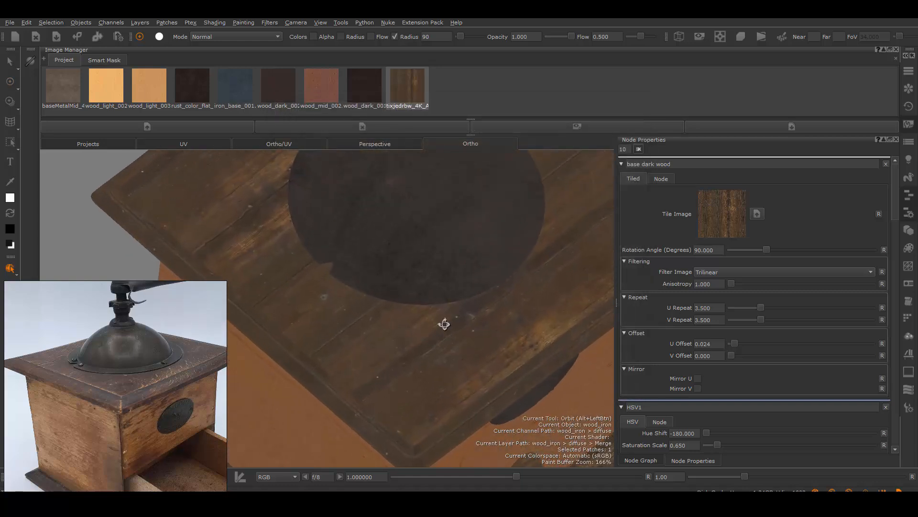
scroll(382, 322, down, 5)
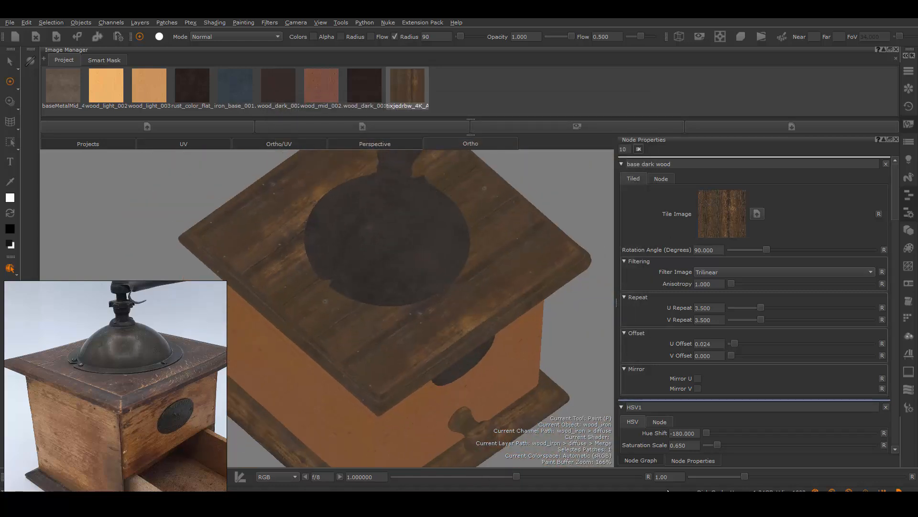
Insert an HSV node between the base dark wood tile and the light wood merge
click(654, 462)
drag(740, 282, 739, 284)
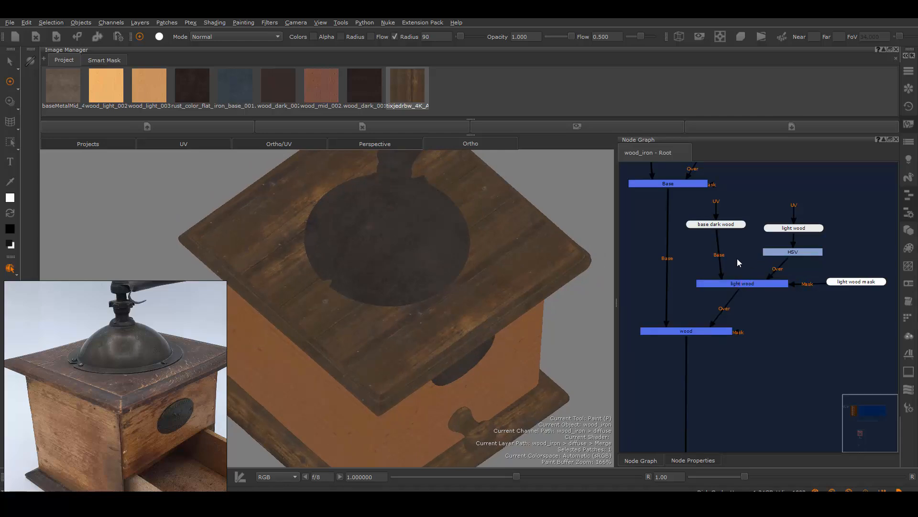
key(Tab)
text(hs)
click(785, 290)
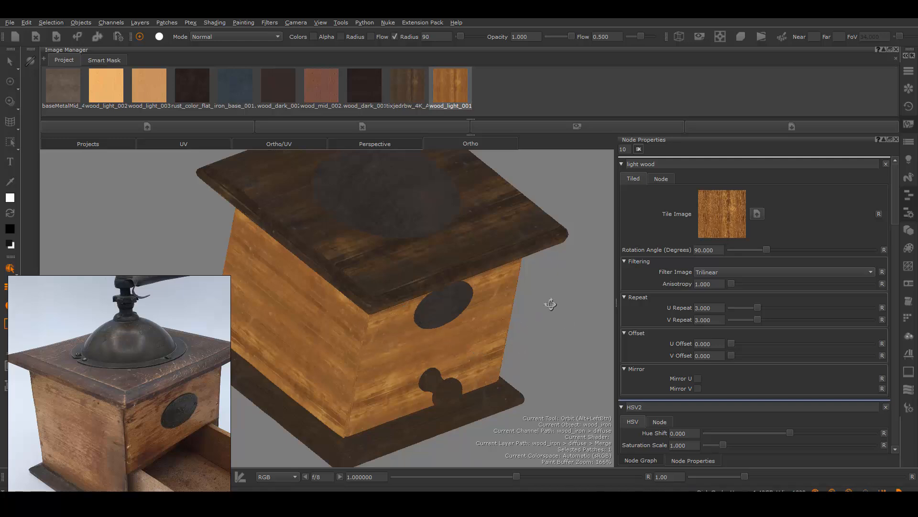
Examine the wood on the box and lid edges against the worn edges in the reference photo
alt+drag(551, 313, 537, 322)
alt+right_drag(537, 322, 492, 336)
alt+drag(492, 336, 529, 344)
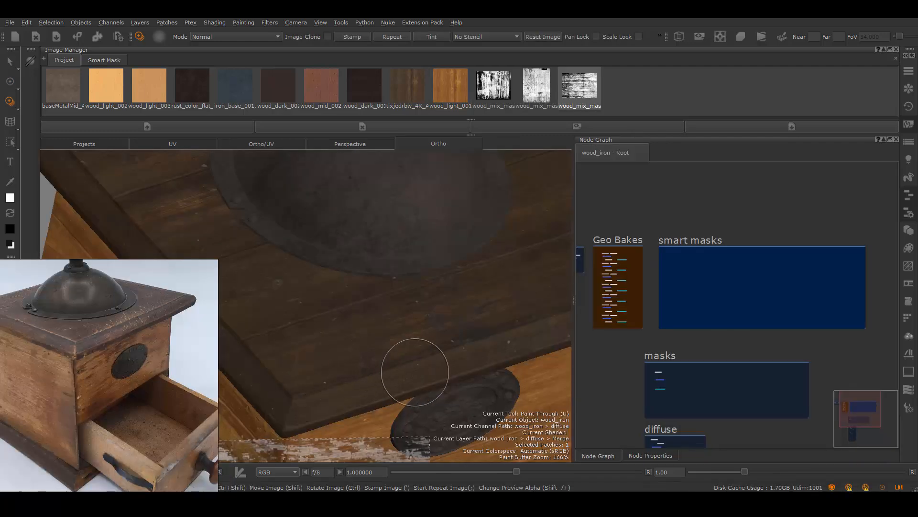
alt+right_drag(431, 372, 376, 363)
alt+drag(376, 363, 378, 323)
alt+right_drag(378, 323, 412, 353)
alt+drag(399, 333, 414, 376)
scroll(62, 342, up, 4)
middle_drag(63, 342, 80, 408)
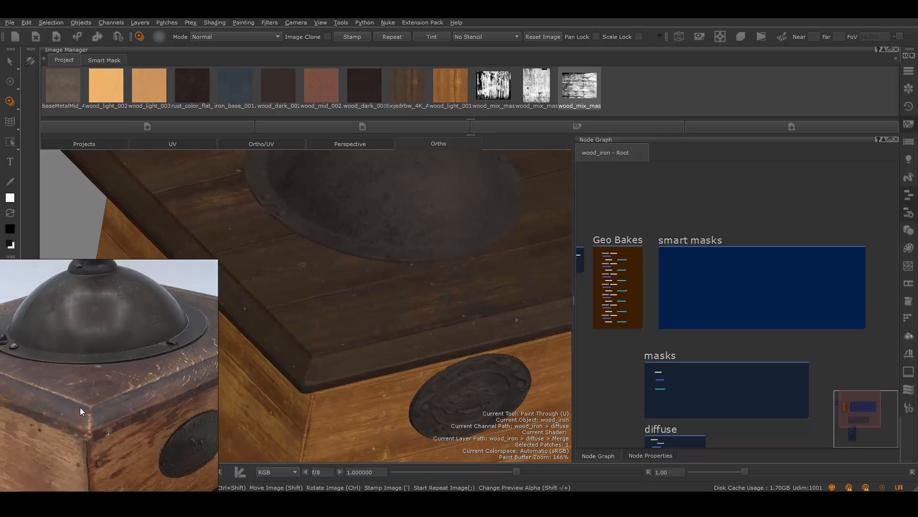
scroll(77, 405, down, 3)
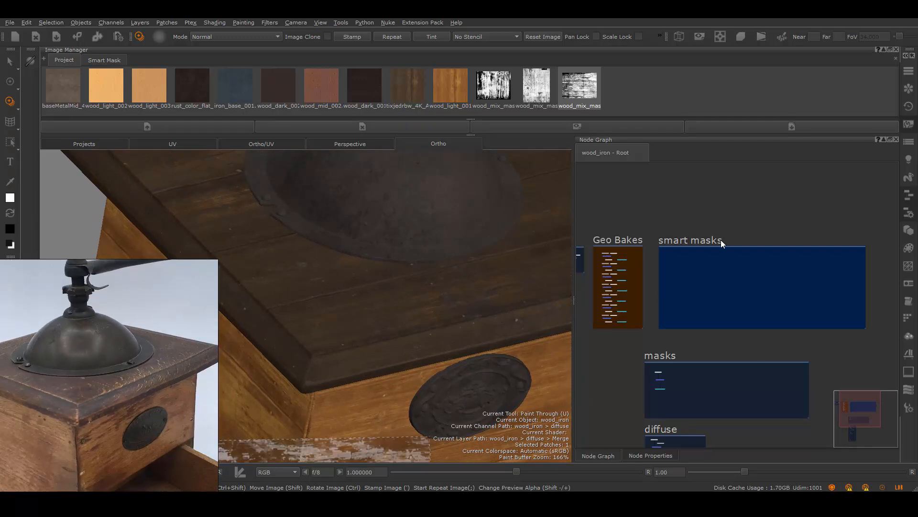
Add the Mask Builder with its input nodes from the smart masks library and place it inside the "smart masks" backdrop
right_click(715, 186)
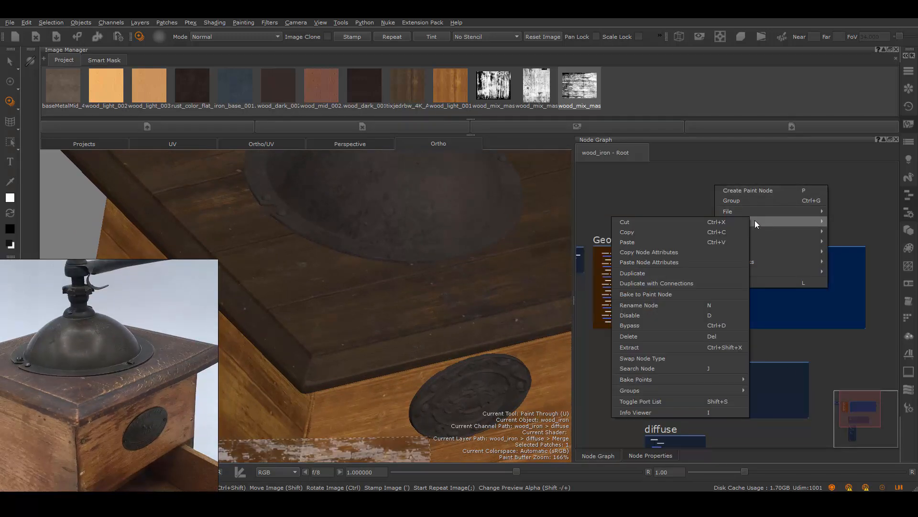
mouse_move(761, 231)
click(622, 233)
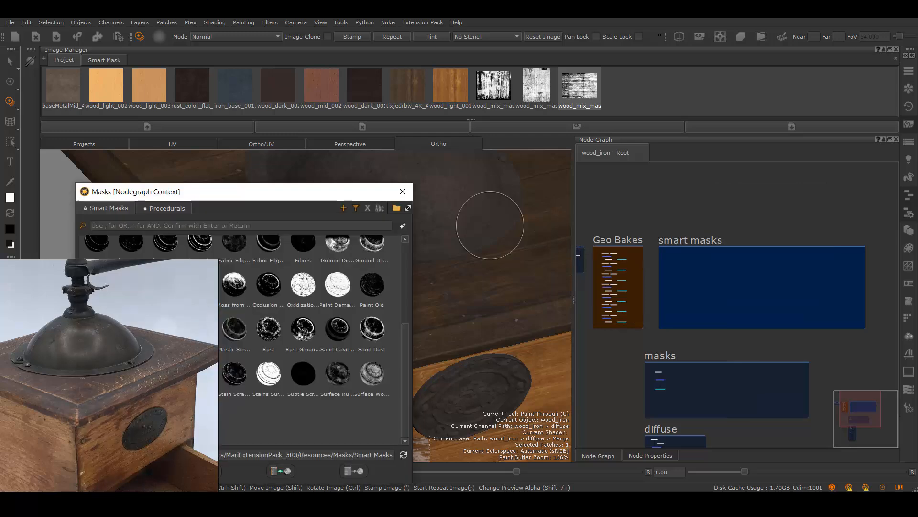
drag(311, 197, 439, 151)
drag(228, 371, 831, 181)
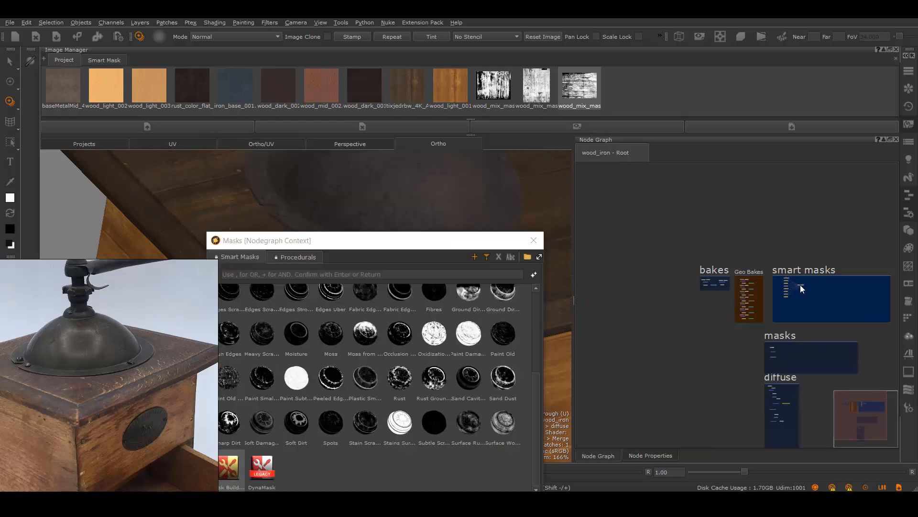
drag(800, 285, 798, 287)
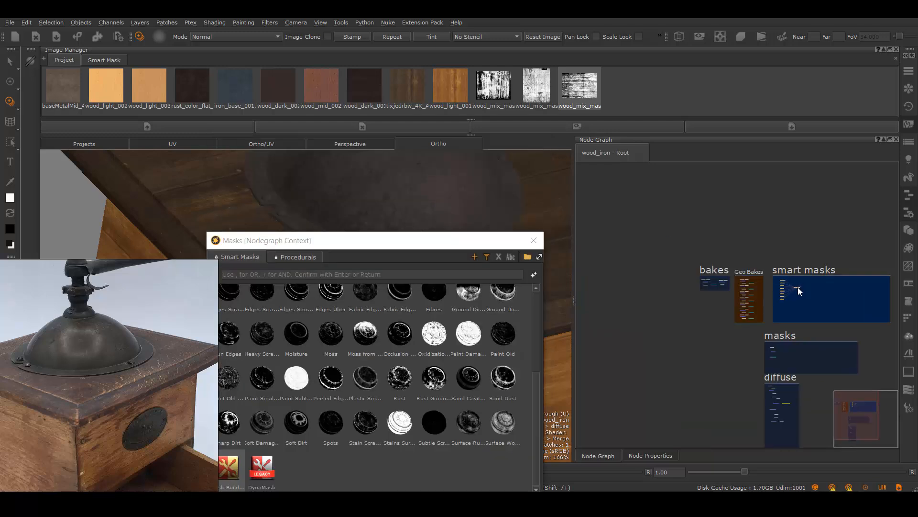
click(534, 240)
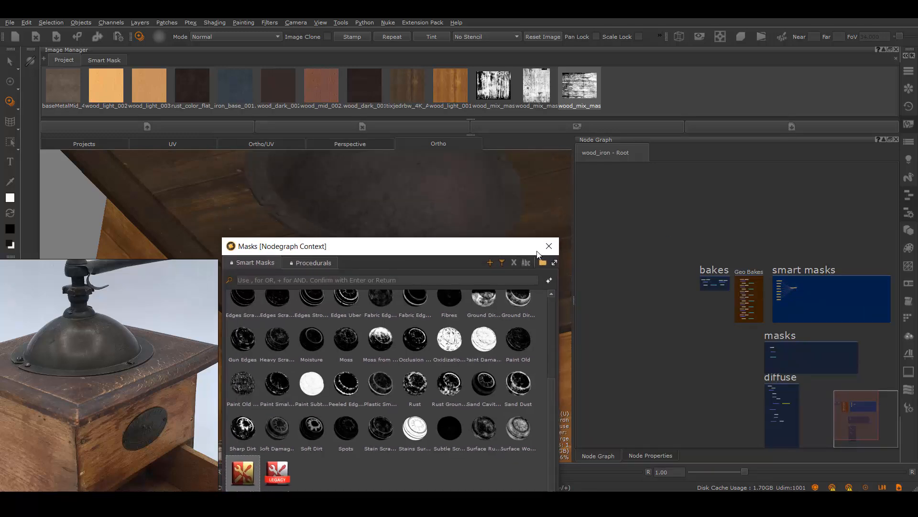
scroll(741, 282, up, 5)
scroll(699, 325, up, 5)
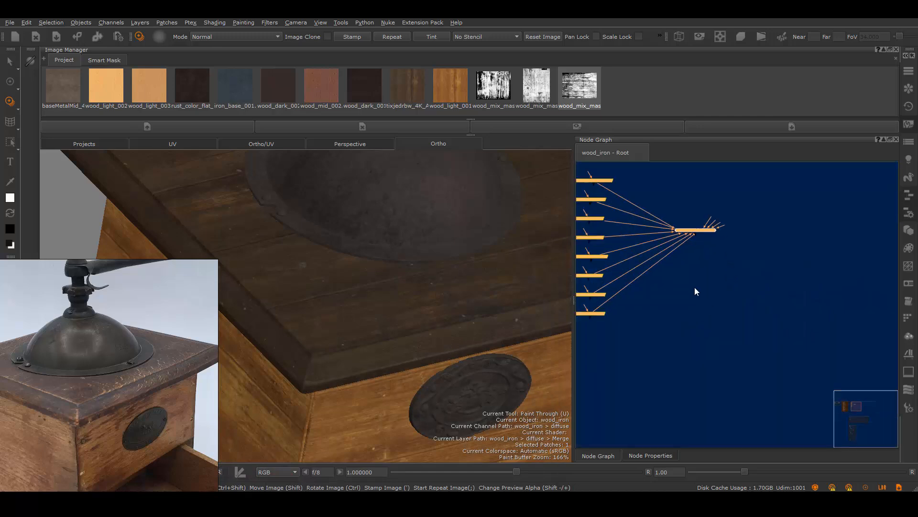
middle_drag(698, 252, 787, 290)
click(794, 305)
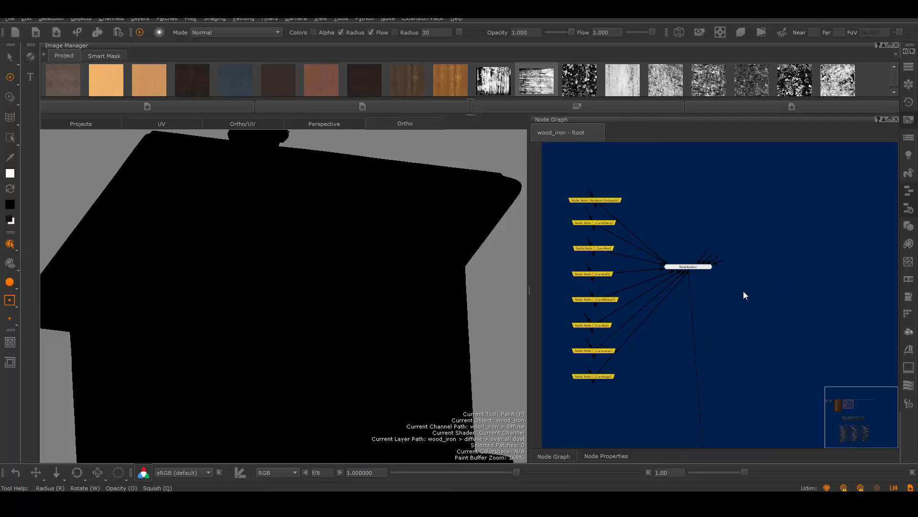
Examine the Mask Builder node's Base Color, Thickness, Directional Gradient and Curvature settings
scroll(769, 324, down, 3)
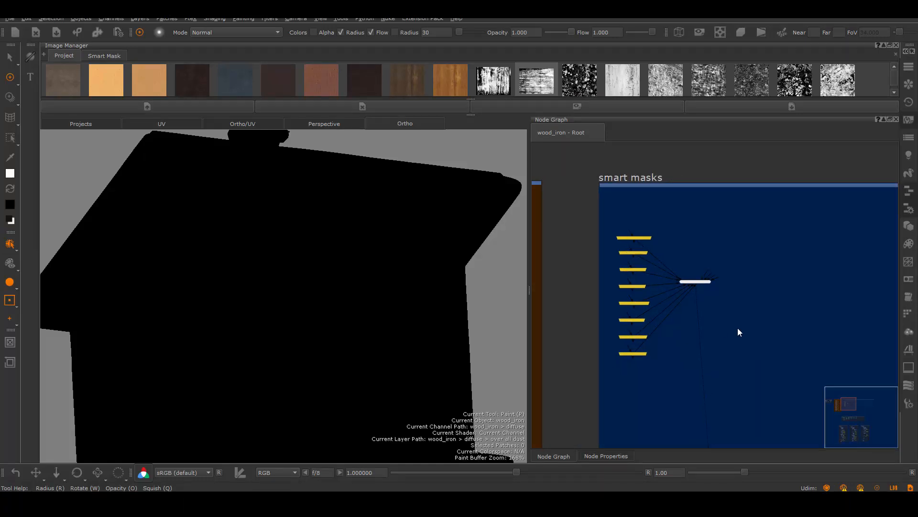
scroll(738, 324, up, 2)
double_click(681, 271)
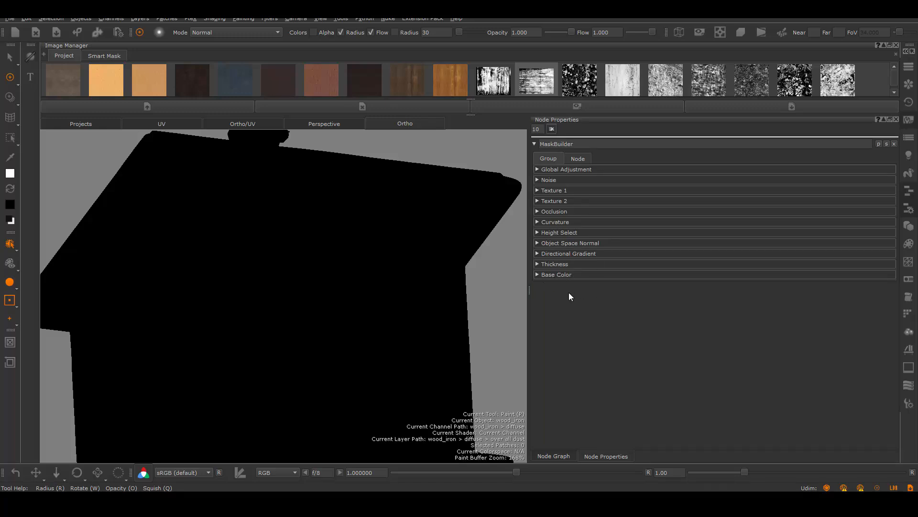
click(537, 274)
click(538, 265)
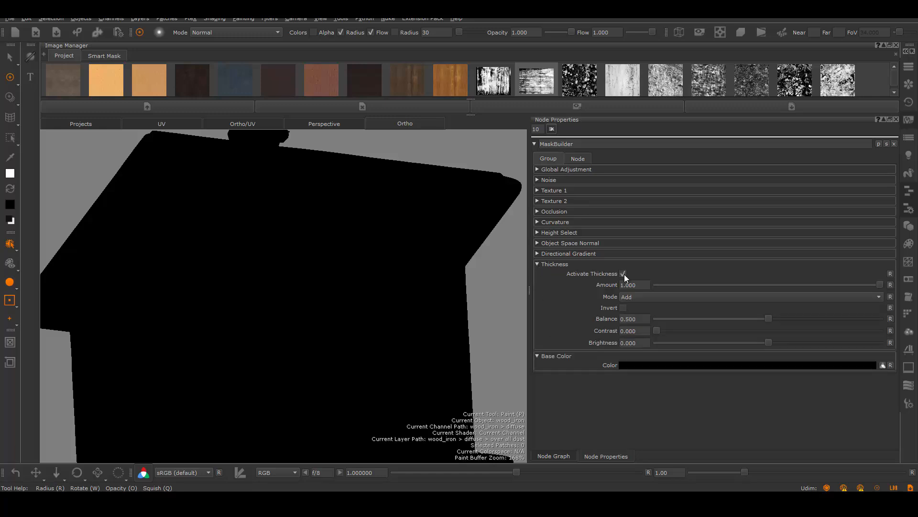
click(538, 263)
click(538, 253)
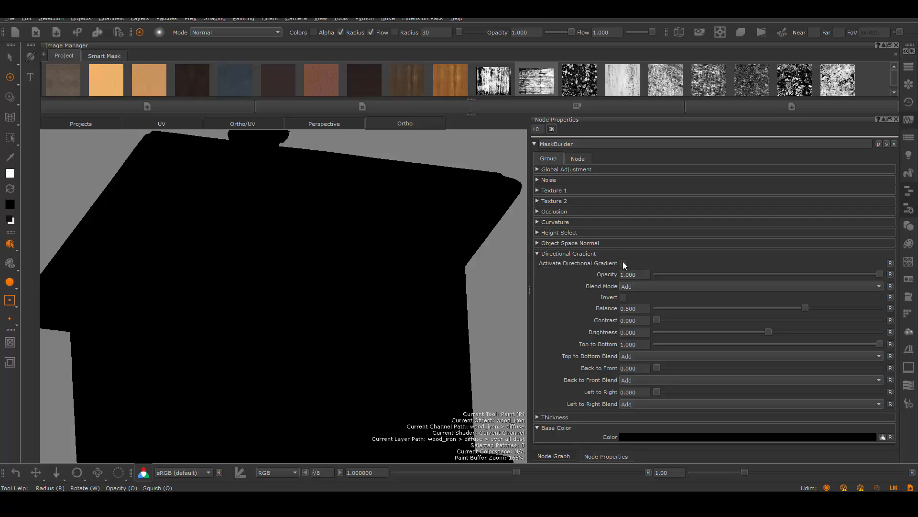
click(622, 263)
click(623, 263)
click(537, 253)
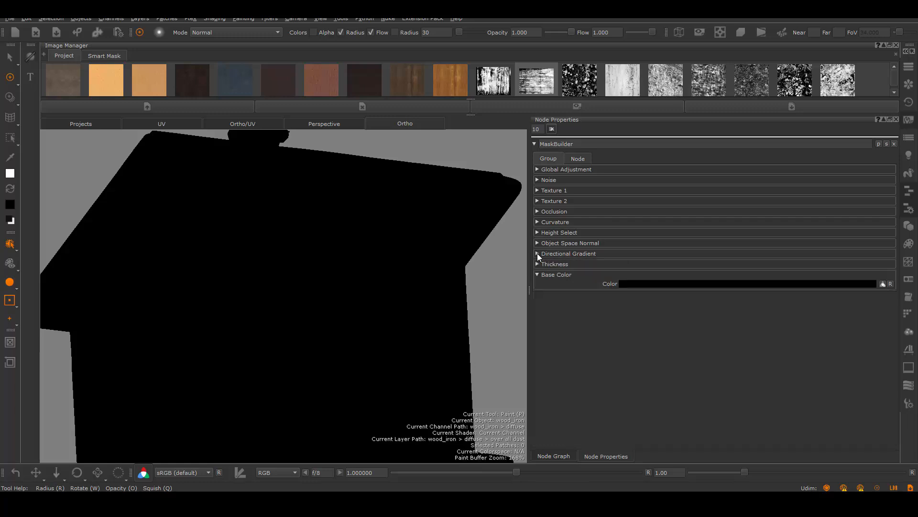
click(537, 222)
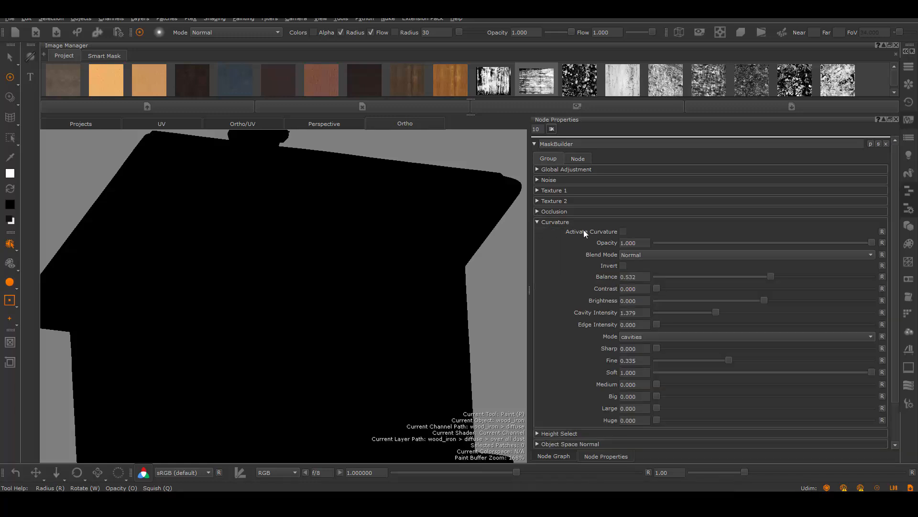
click(536, 222)
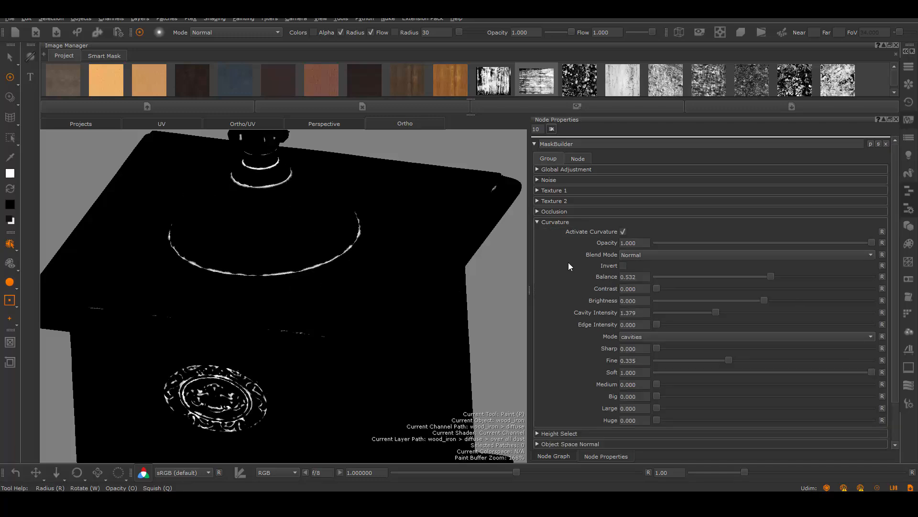
Compare the cavity mask with Texture 2 switched on and off, close up on the lid's ring
click(547, 202)
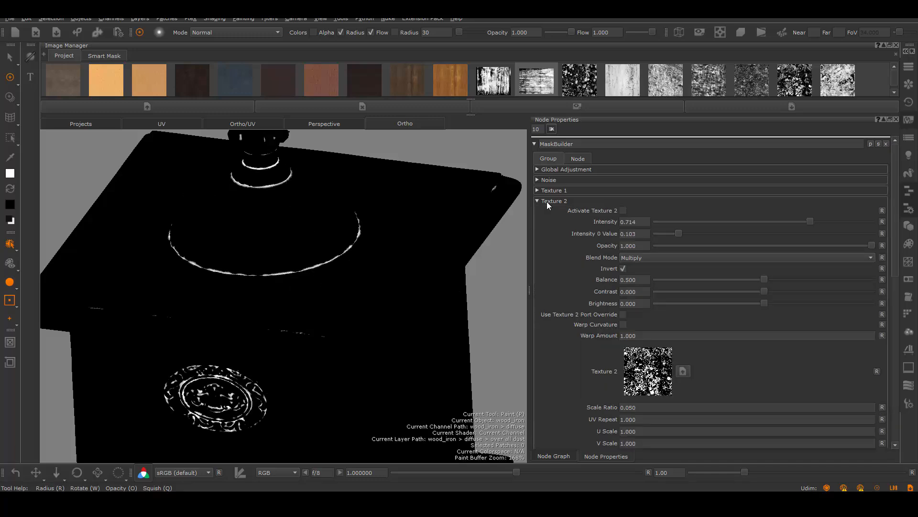
click(622, 210)
alt+right_drag(246, 263, 397, 364)
click(621, 210)
click(621, 211)
click(620, 211)
click(621, 211)
click(621, 211)
click(620, 211)
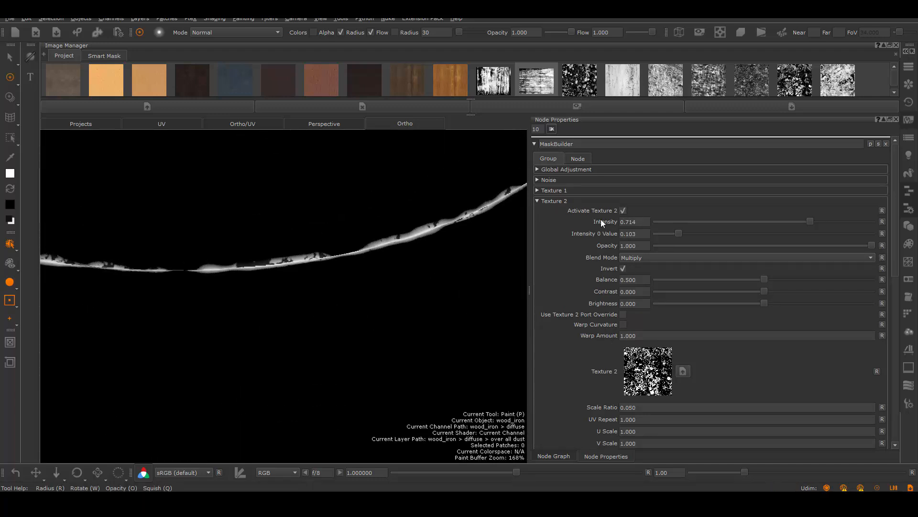
Compare the cavity mask with Texture 1 switched on and off
click(537, 200)
click(538, 191)
click(624, 200)
click(624, 199)
click(625, 199)
click(624, 199)
click(624, 201)
alt+right_drag(450, 259, 362, 283)
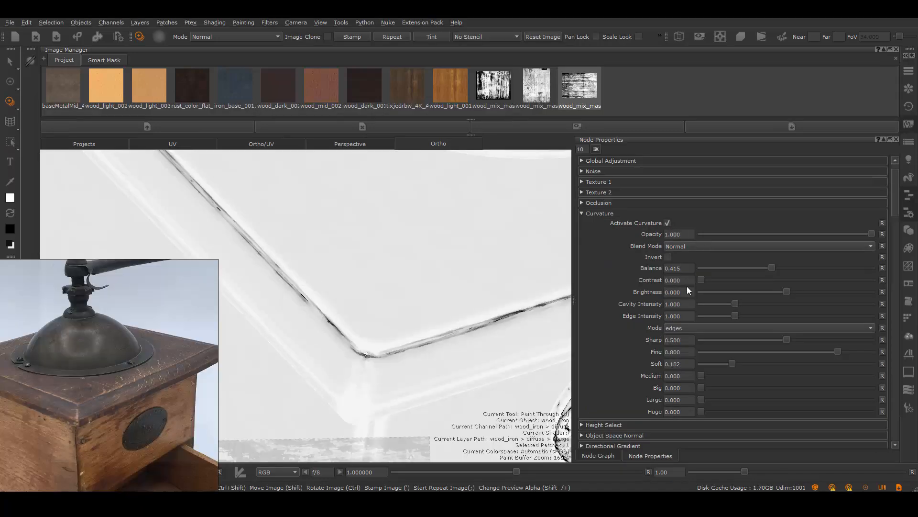
Set the curvature's Edge Intensity to 0.574, Cavity Intensity to 0, Sharp to 0.417, Fine to 0.916 and Soft to 0.134
mouse_move(735, 315)
mouse_down()
mouse_move(761, 317)
mouse_move(707, 323)
mouse_move(721, 316)
mouse_up()
drag(735, 303, 642, 309)
mouse_move(787, 339)
mouse_down()
mouse_move(748, 339)
mouse_move(772, 340)
mouse_up()
drag(838, 352, 859, 352)
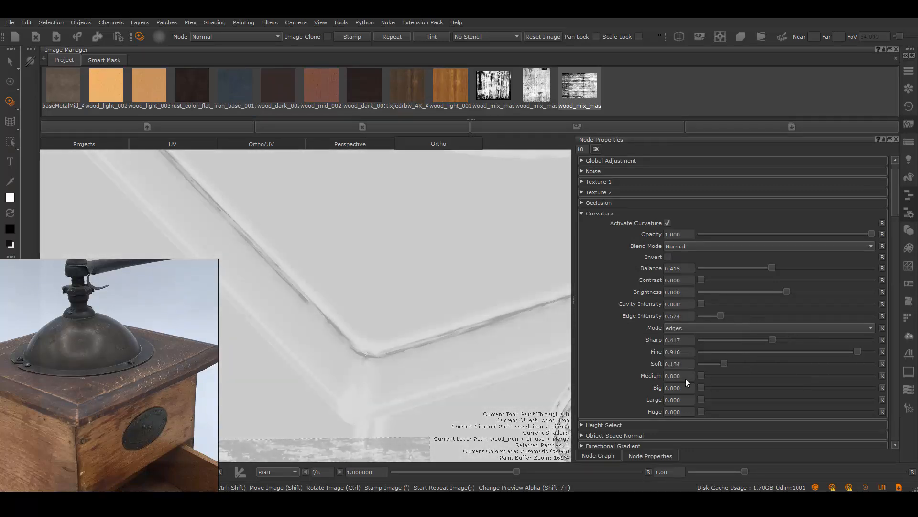
Set the curvature's Brightness to -0.445, Balance to 0.241 and Edge Intensity to 0.616 to isolate the lid edges
drag(787, 292, 748, 271)
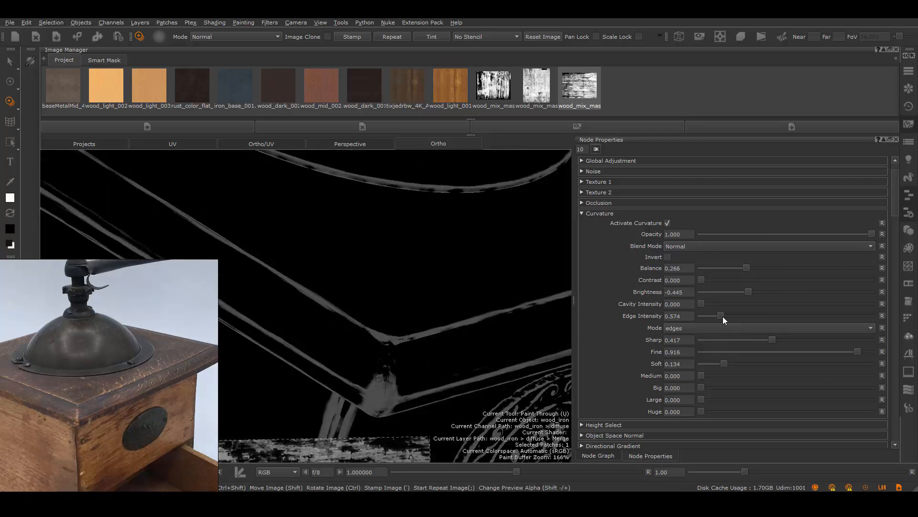
drag(721, 316, 723, 318)
drag(747, 268, 739, 268)
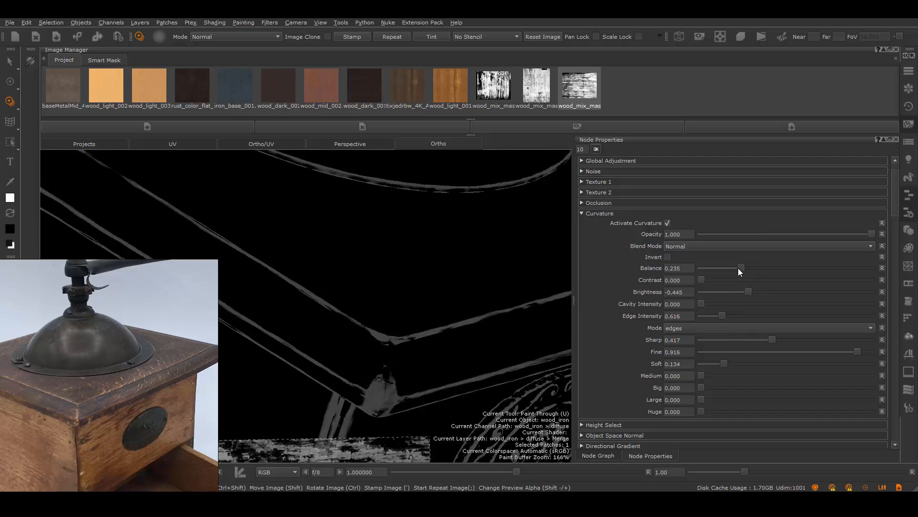
alt+drag(514, 343, 317, 351)
alt+right_drag(312, 355, 430, 393)
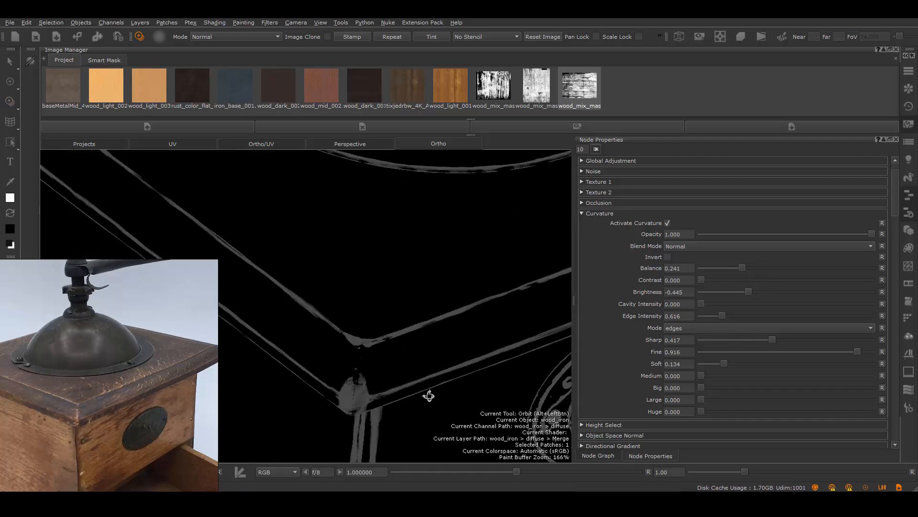
Clear the patch selection and fine-tune the curvature with slightly less Sharp and slightly more Fine and Edge Intensity
key(s)
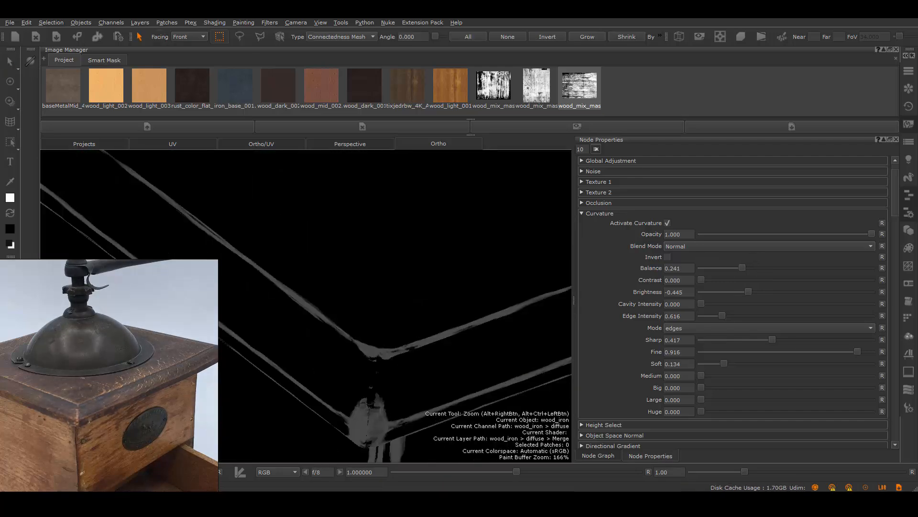
drag(723, 316, 724, 314)
mouse_move(774, 339)
mouse_down()
mouse_move(747, 340)
mouse_move(756, 341)
mouse_up()
drag(845, 352, 864, 352)
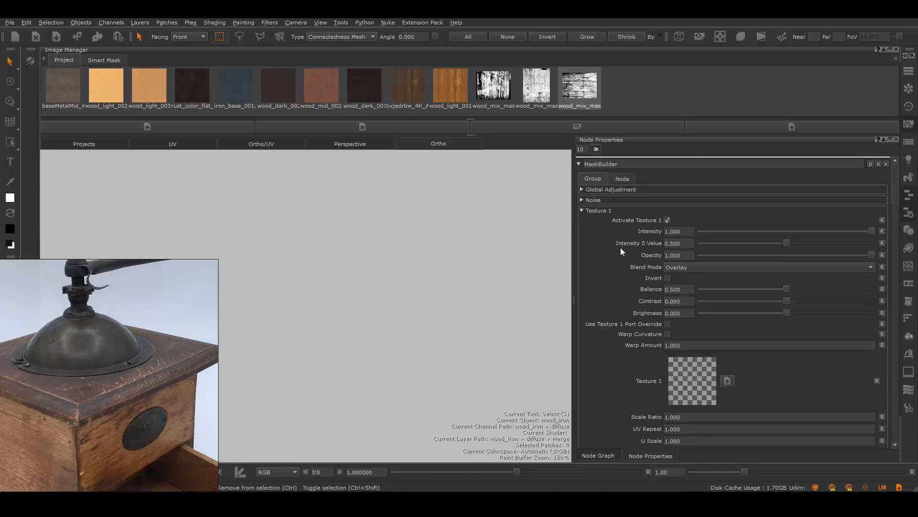
Add a scratches grunge and the Lichen_002 texture from the MEP_Grunges shelf to the project images
click(908, 354)
click(886, 211)
click(886, 211)
click(813, 212)
drag(665, 201, 305, 197)
scroll(535, 243, up, 3)
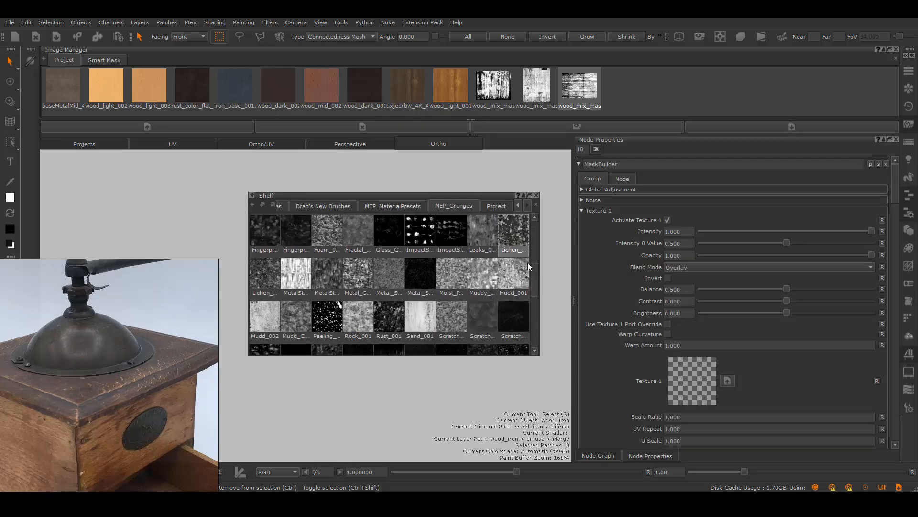
scroll(535, 319, down, 3)
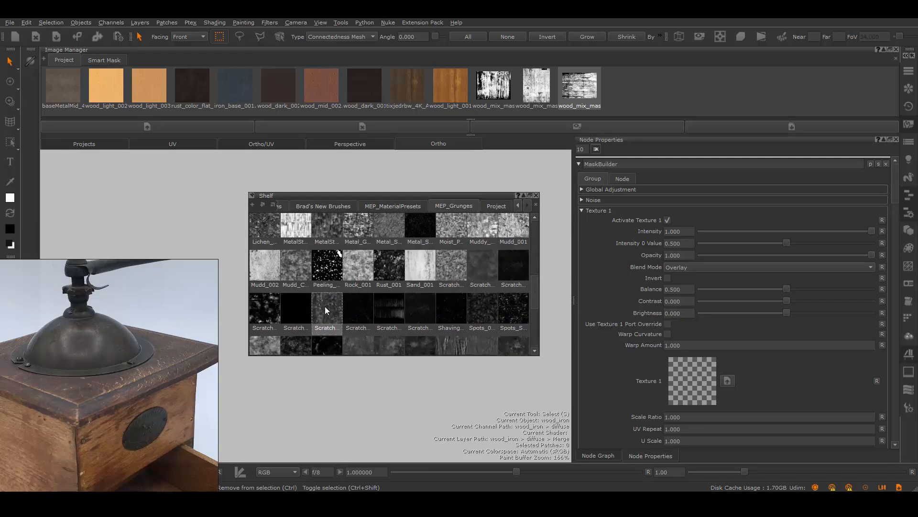
double_click(322, 310)
scroll(513, 239, up, 1)
double_click(513, 225)
drag(507, 195, 294, 288)
Set Texture 1 to Multiply blending and reduce its Scale Ratio to 0.25 with the Lichen_002 image
click(708, 267)
click(695, 289)
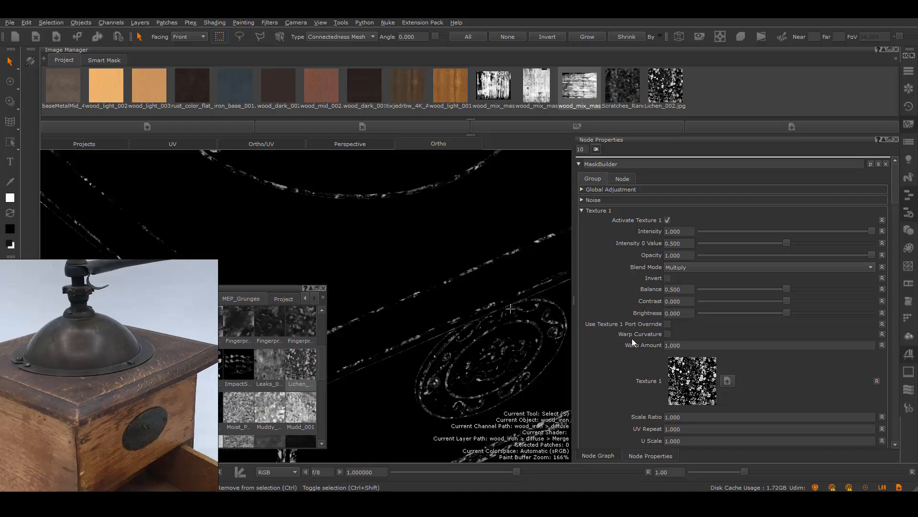
drag(692, 417, 641, 416)
text(0.5)
key(Return)
text(4)
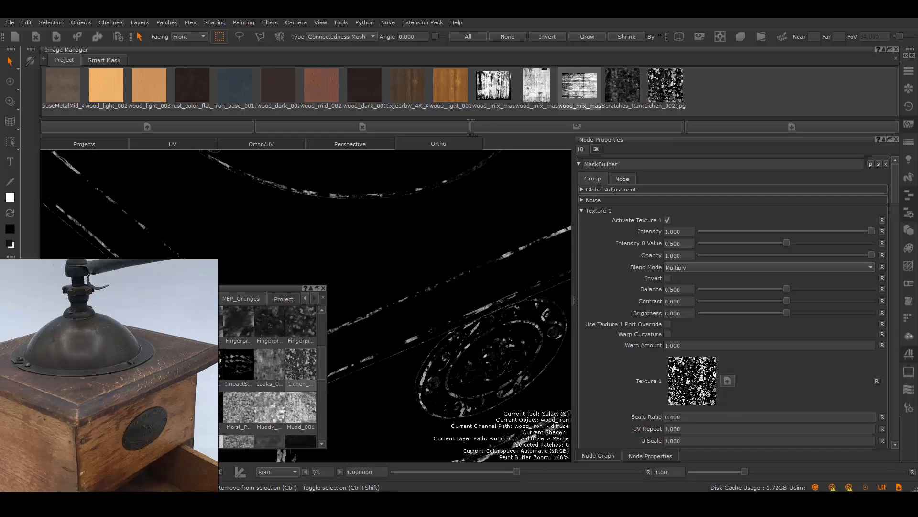
key(Return)
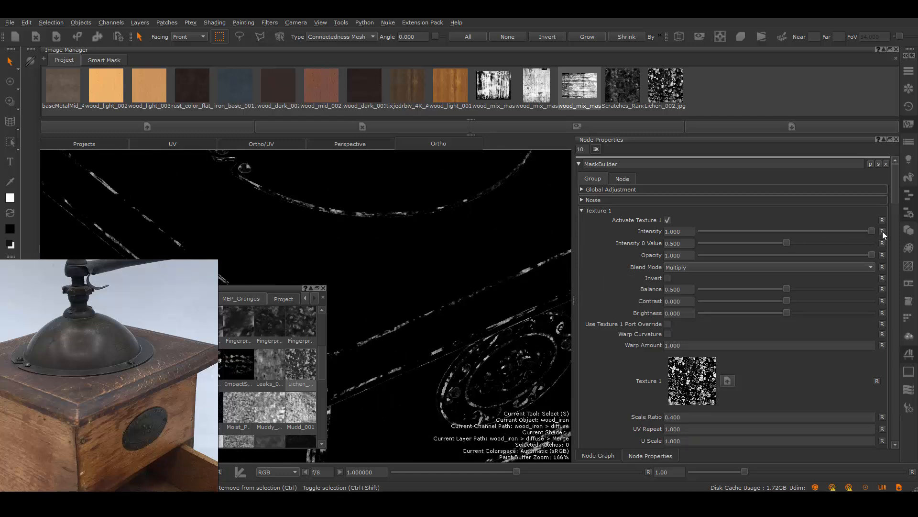
text(25)
key(Return)
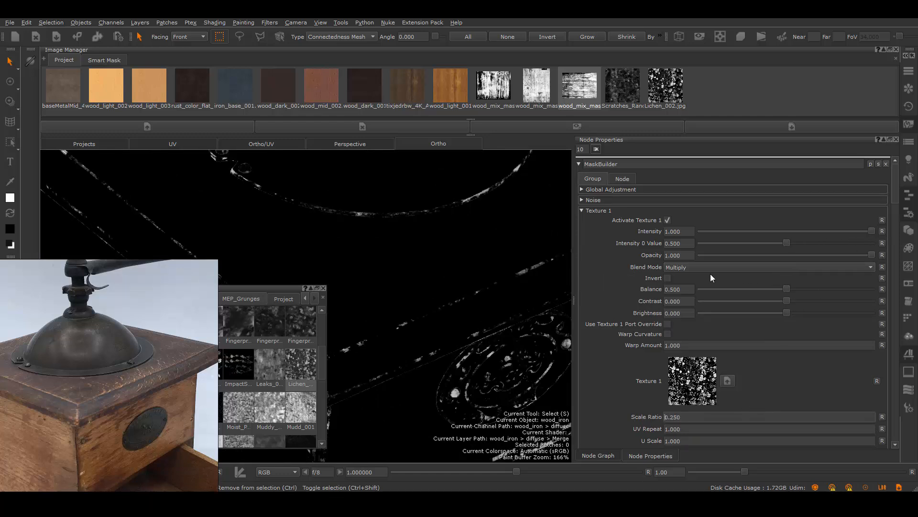
Set Texture 1's Brightness to -0.120, then try inverting the texture and undo the inversion
scroll(896, 195, down, 5)
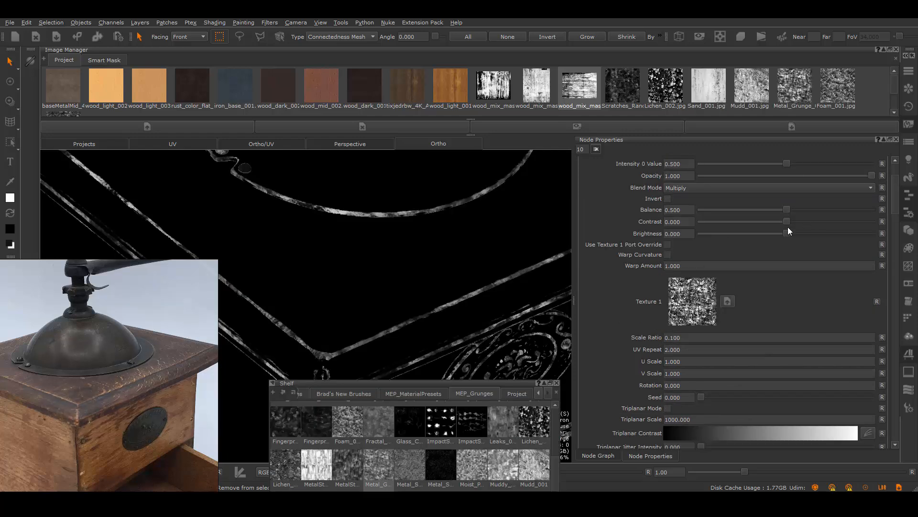
drag(787, 233, 776, 233)
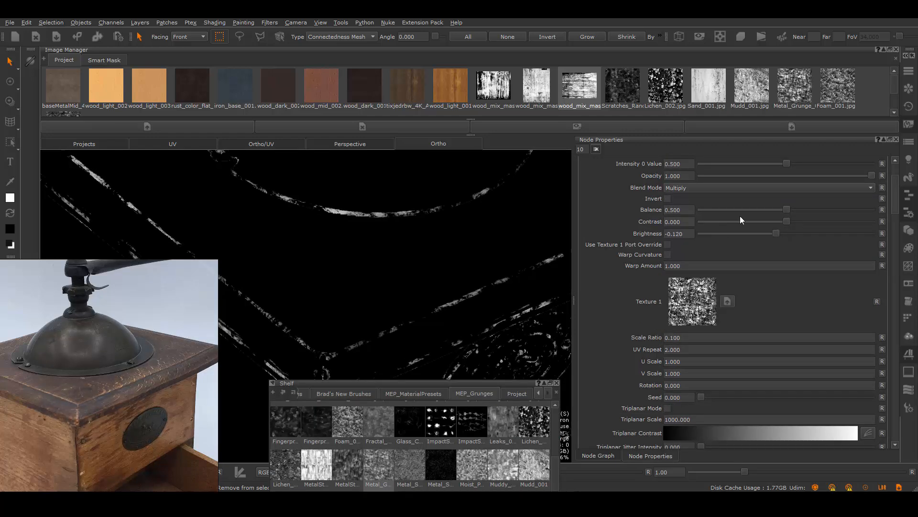
click(667, 198)
key(ctrl+z)
scroll(782, 222, up, 3)
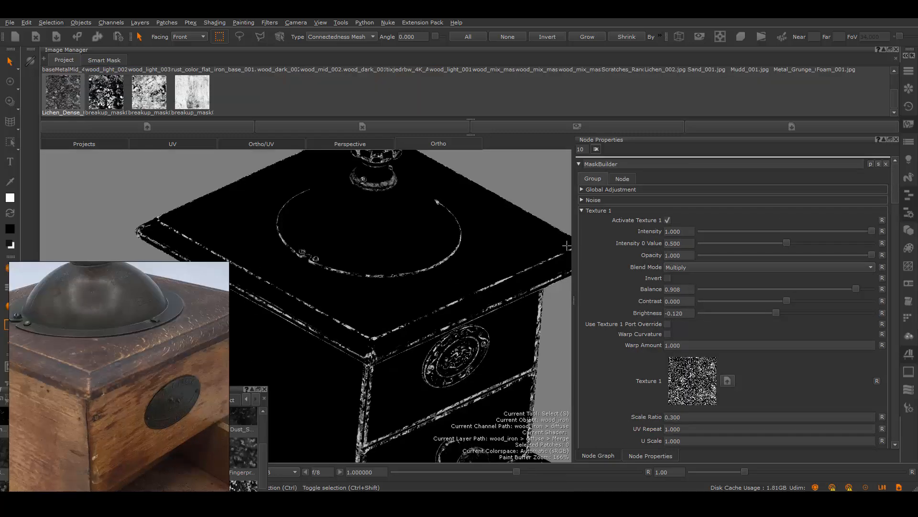
Add a Bake Visible to selected Paint Node node and connect it to the Mask Builder's output
alt+middle_drag(566, 245, 557, 263)
click(597, 455)
scroll(732, 304, up, 3)
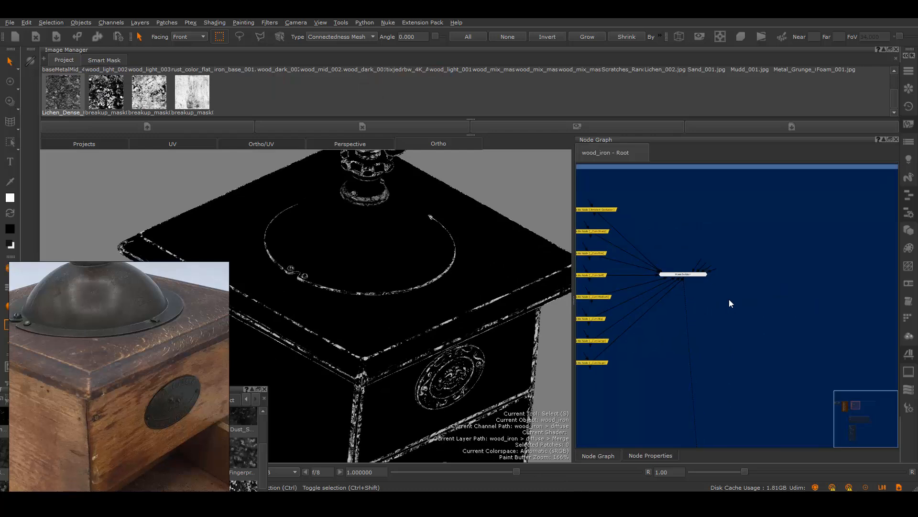
key(Tab)
text(b)
click(799, 337)
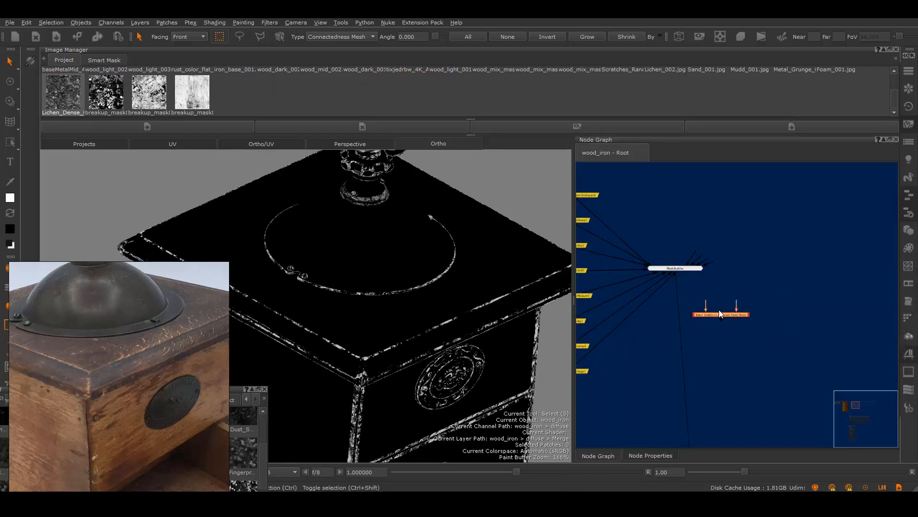
drag(743, 306, 741, 305)
Create a Paint node beside the bake node to receive the baked mask
click(782, 293)
key(Tab)
text(paint)
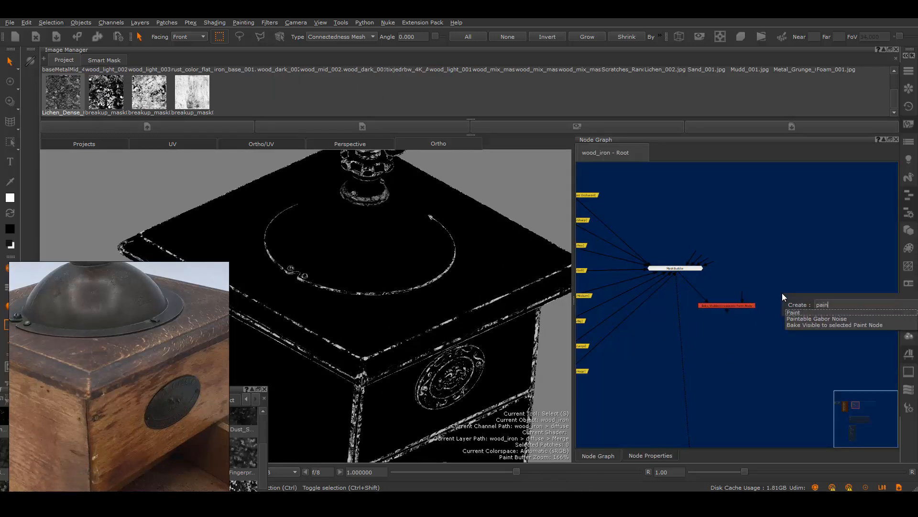
key(Return)
click(418, 317)
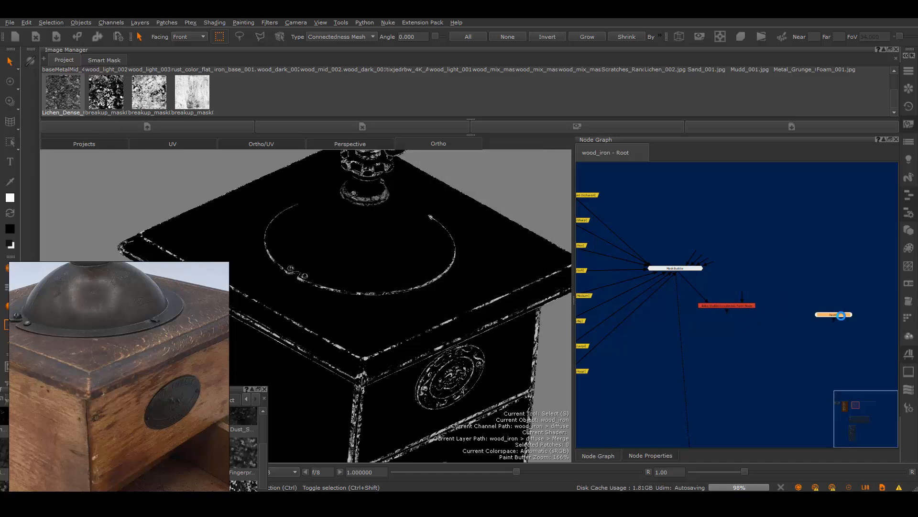
Review the properties of the new Paint node and the bake node, then return to the node graph
scroll(724, 364, up, 3)
middle_drag(723, 365, 709, 398)
double_click(763, 287)
click(616, 457)
click(730, 340)
double_click(731, 340)
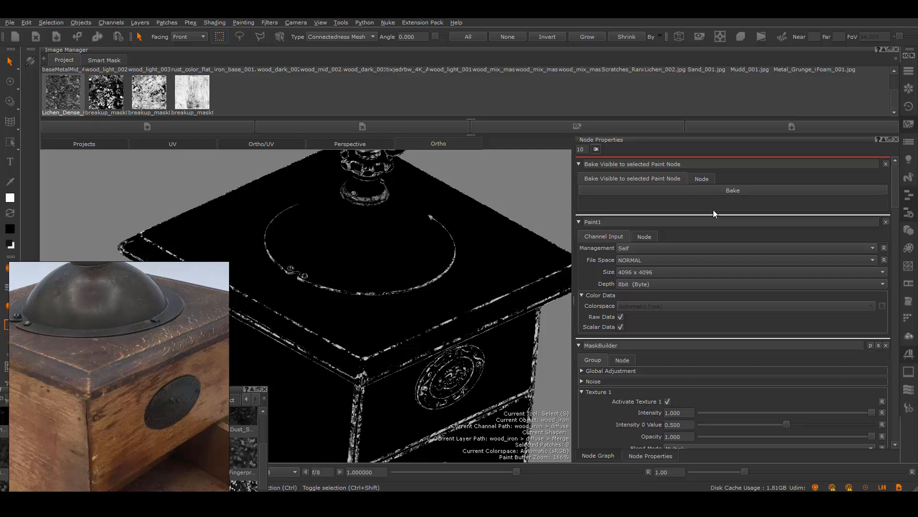
click(598, 455)
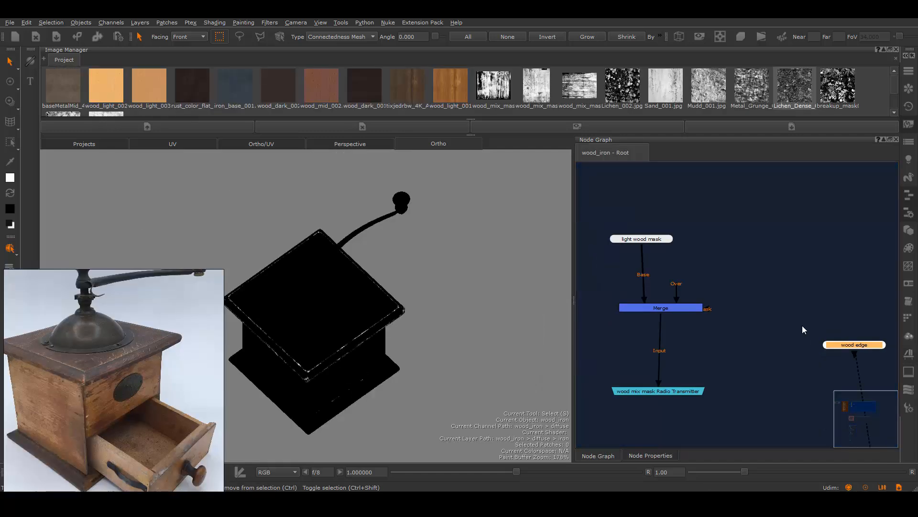
Place the "wood edge" node by the "light wood mask" node and connect it to the Merge's Over input
drag(842, 347, 728, 252)
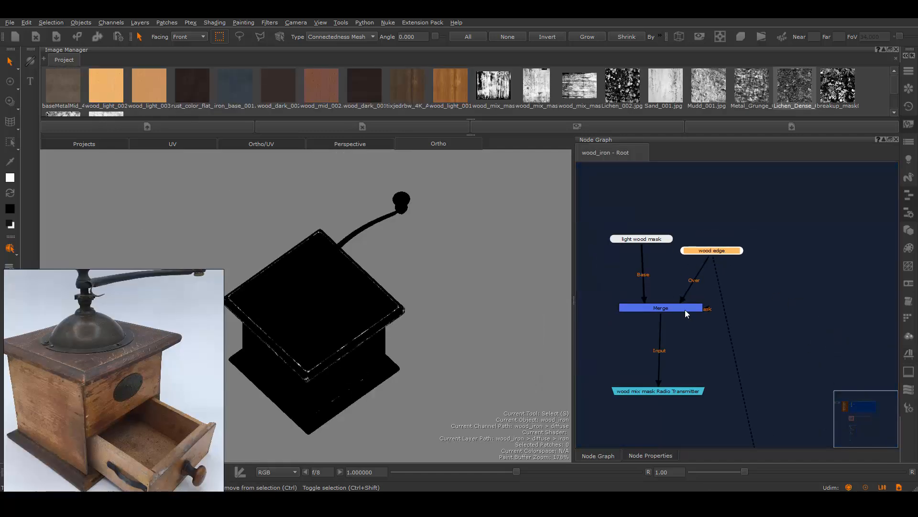
click(687, 375)
drag(655, 240, 645, 240)
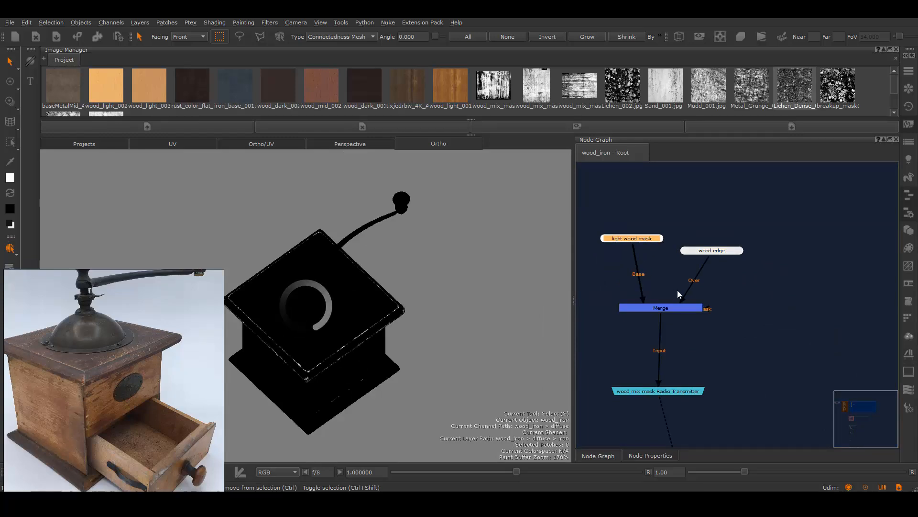
Set the Merge node combining the light wood mask and wood edge to Screen mode
scroll(336, 355, up, 3)
alt+drag(336, 355, 306, 321)
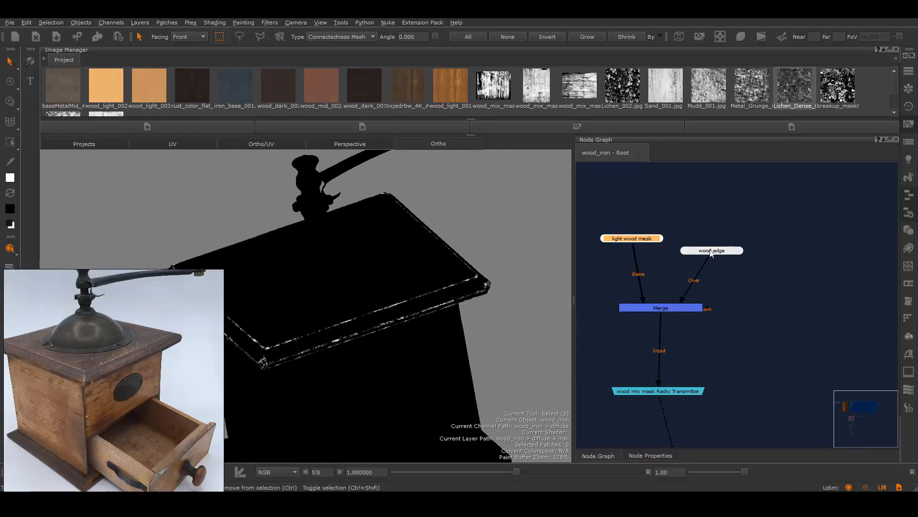
double_click(704, 250)
click(675, 190)
click(657, 233)
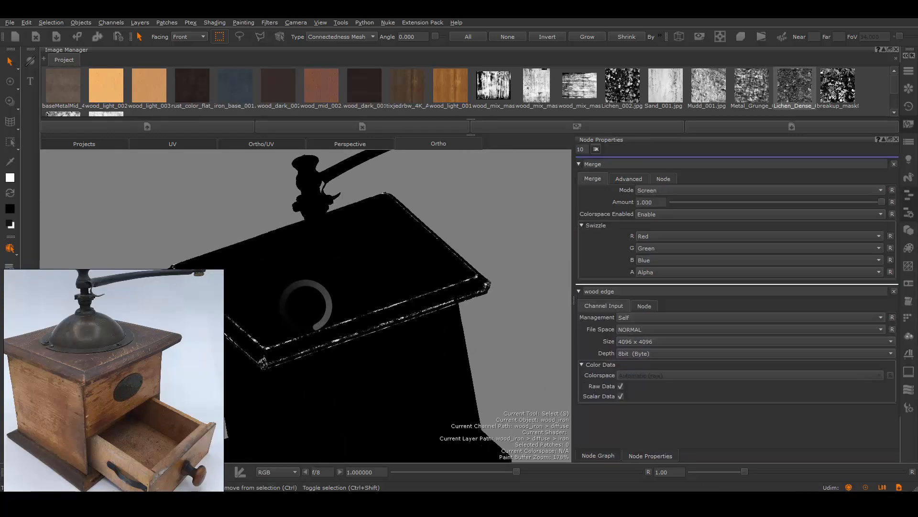
Examine the merged wood and edge mask on the model, then return to the Merge node in the graph
scroll(490, 322, down, 3)
alt+drag(439, 331, 466, 355)
scroll(466, 354, up, 2)
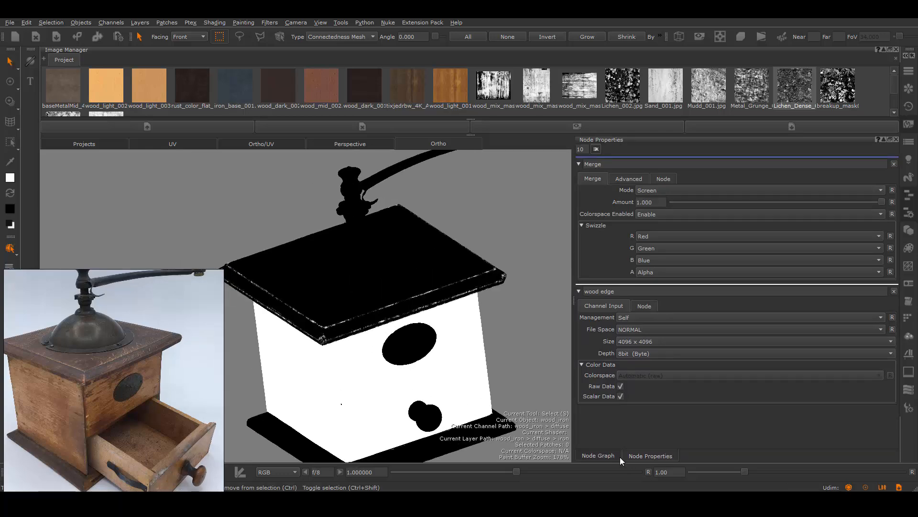
click(612, 457)
drag(717, 254, 699, 268)
scroll(750, 332, down, 5)
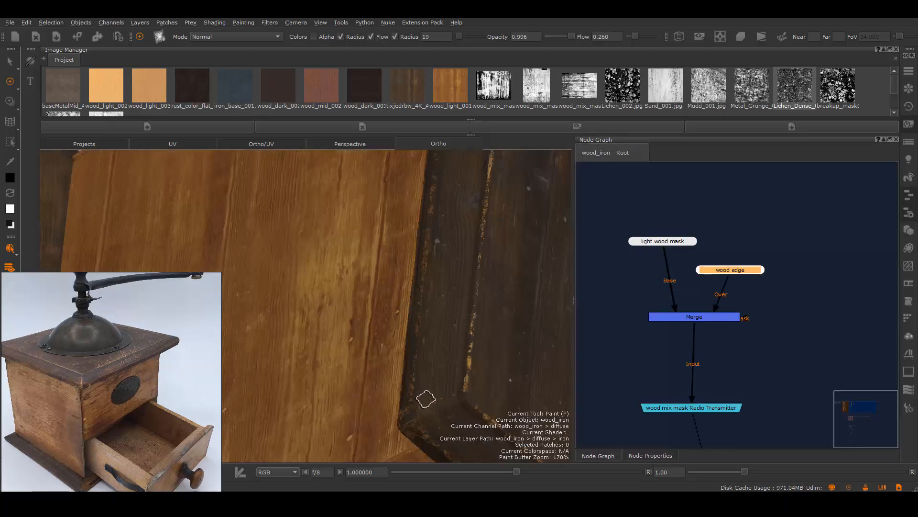
Brush extra edge wear along the tabletop's front edges in the "wood edge" node with the flow at 0.300
mouse_move(426, 397)
alt+mouse_down()
mouse_move(435, 303)
mouse_move(488, 253)
alt+mouse_up()
scroll(463, 293, down, 3)
scroll(429, 335, up, 3)
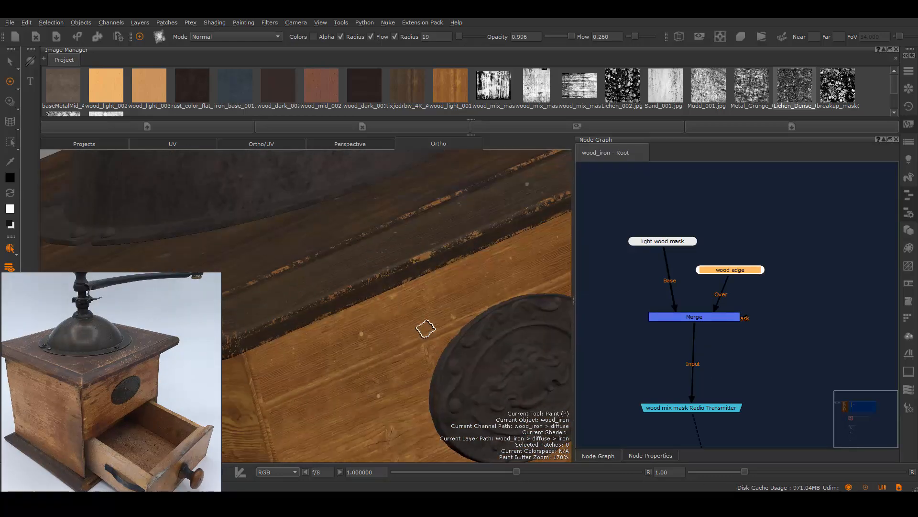
click(908, 407)
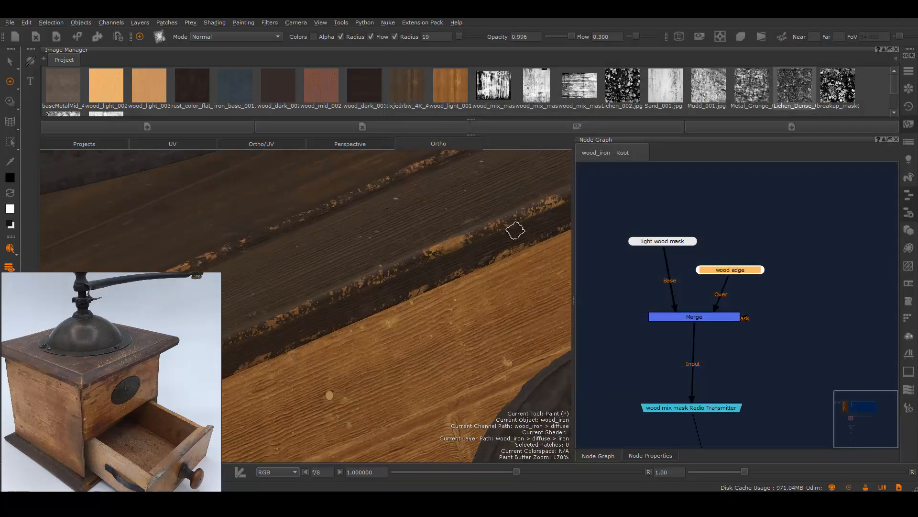
scroll(383, 301, down, 5)
scroll(351, 317, up, 5)
middle_drag(443, 306, 423, 307)
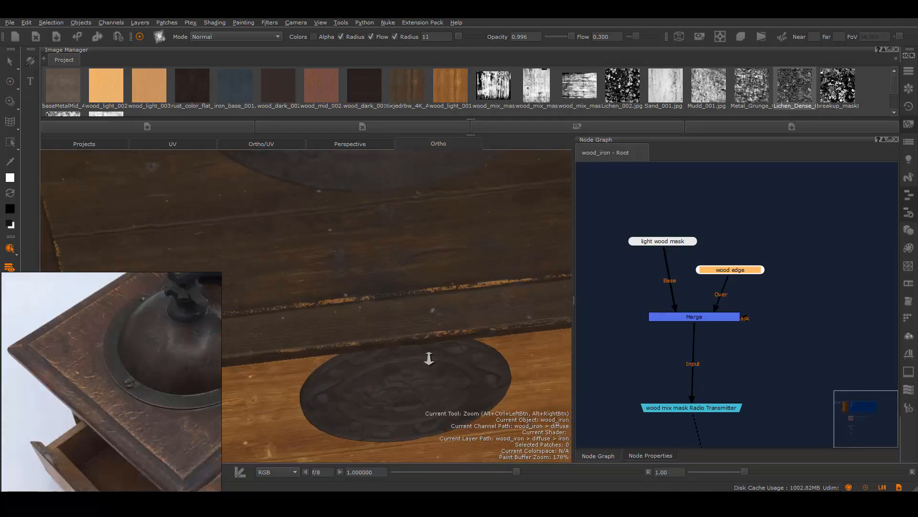
Compare the reference photos' worn edges with the grinder's top and wooden base molding
scroll(147, 455, down, 4)
middle_drag(148, 456, 85, 463)
scroll(102, 414, up, 2)
scroll(145, 383, down, 2)
scroll(146, 382, down, 3)
alt+right_drag(334, 354, 407, 365)
alt+drag(406, 364, 387, 362)
alt+drag(327, 278, 399, 367)
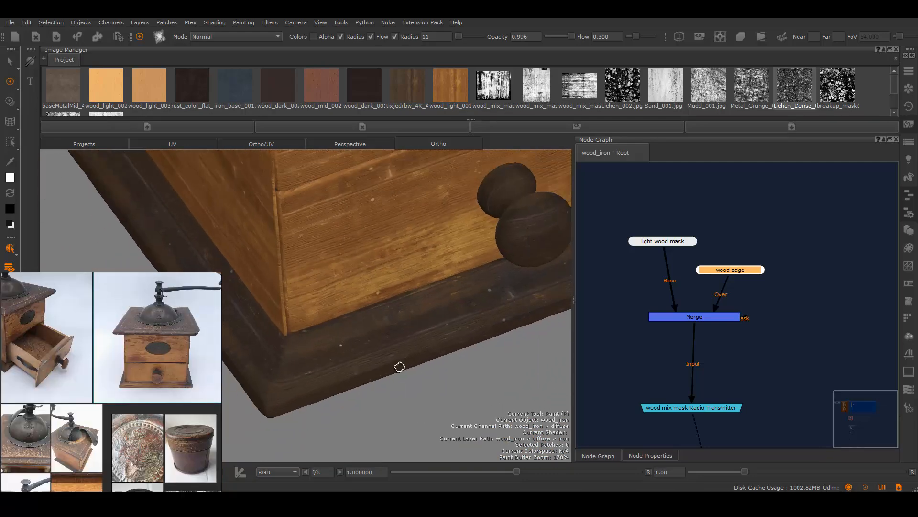
Rename the "wood edge" node to "mixed wood mask" and return to the node graph
double_click(742, 270)
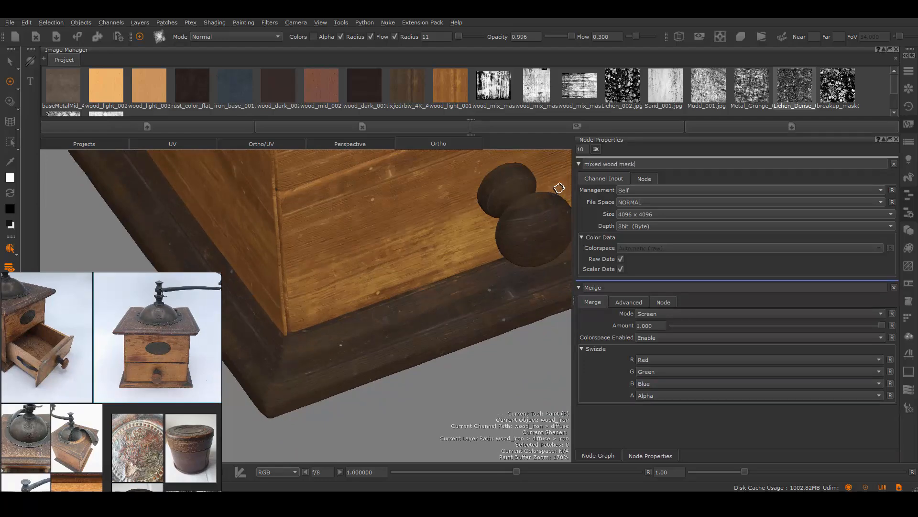
click(598, 455)
Study the drawer and base in the reference photo and preview wood_mix_mask_001.jpg
scroll(169, 346, up, 4)
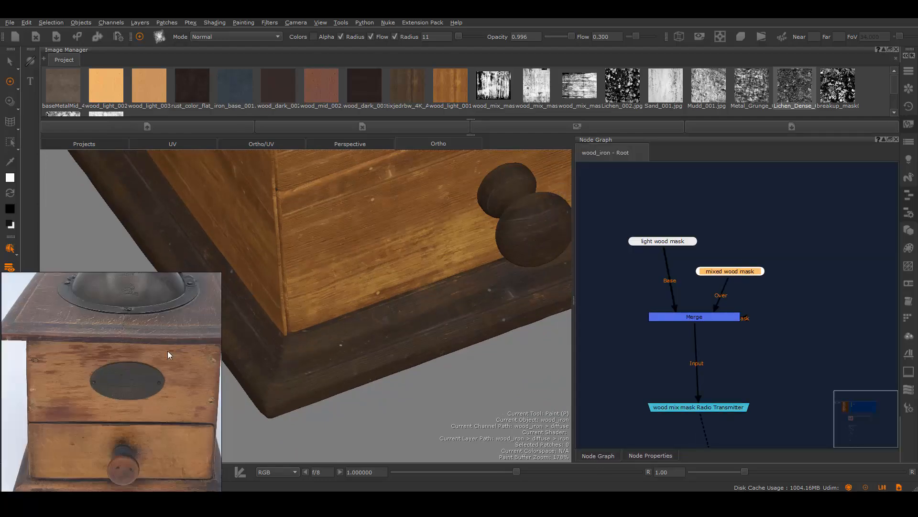
scroll(169, 346, down, 3)
double_click(494, 85)
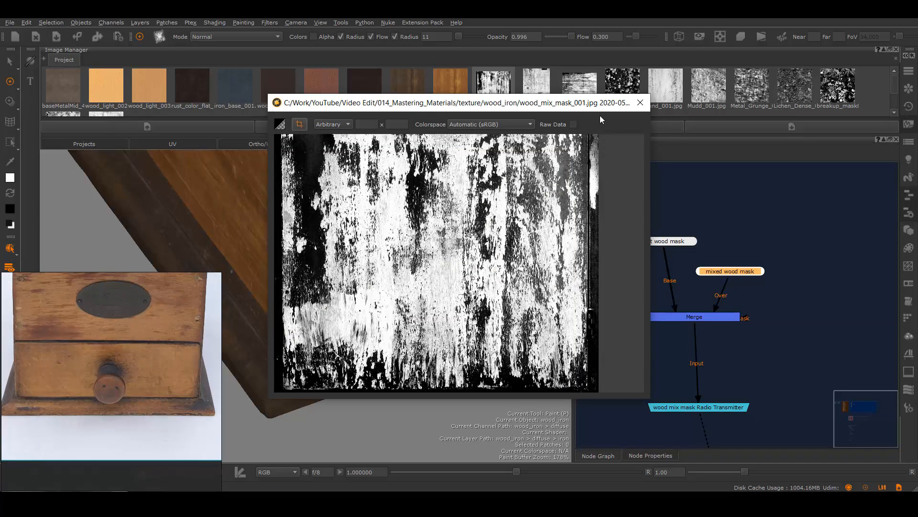
click(641, 102)
Set up Paint Through with wood_mix_mask_001.jpg over the front base molding and adjust its brush
key(o)
mouse_move(358, 287)
alt+mouse_down()
mouse_move(435, 369)
mouse_move(443, 304)
alt+mouse_up()
mouse_move(443, 304)
ctrl+shift+mouse_down()
mouse_move(478, 335)
mouse_move(527, 317)
mouse_move(469, 322)
mouse_move(489, 332)
mouse_move(499, 298)
mouse_move(461, 372)
mouse_move(454, 421)
ctrl+shift+mouse_up()
mouse_move(496, 336)
shift+mouse_down()
mouse_move(490, 402)
mouse_move(451, 383)
mouse_move(440, 328)
mouse_move(458, 322)
mouse_move(426, 336)
shift+mouse_up()
key(k)
key(j)
drag(506, 272, 498, 271)
drag(539, 105, 488, 106)
key(j)
key(j)
drag(498, 272, 486, 271)
click(330, 313)
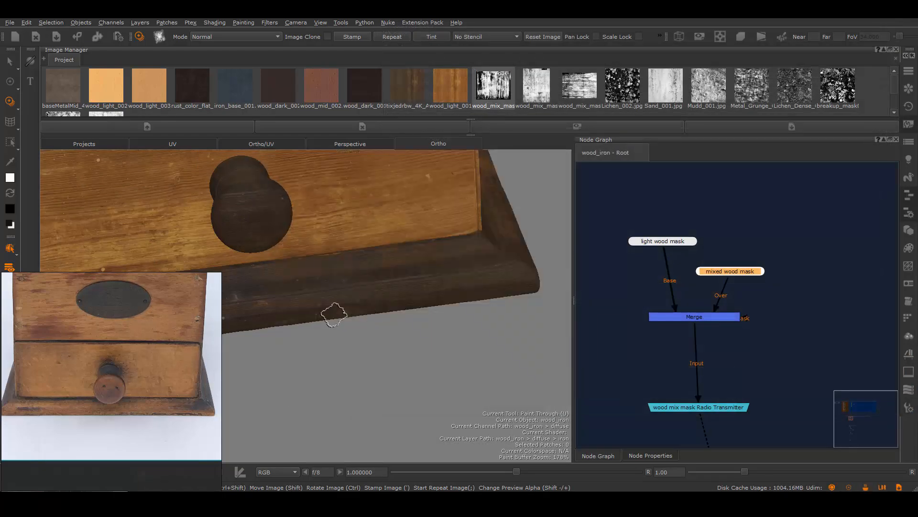
Align the projected mask image with the base molding below the drawer knob and paint wear through it
alt+drag(374, 319, 423, 319)
ctrl+drag(428, 379, 428, 301)
shift+drag(429, 301, 430, 478)
mouse_move(474, 336)
shift+mouse_down()
mouse_move(522, 313)
mouse_move(515, 313)
shift+mouse_up()
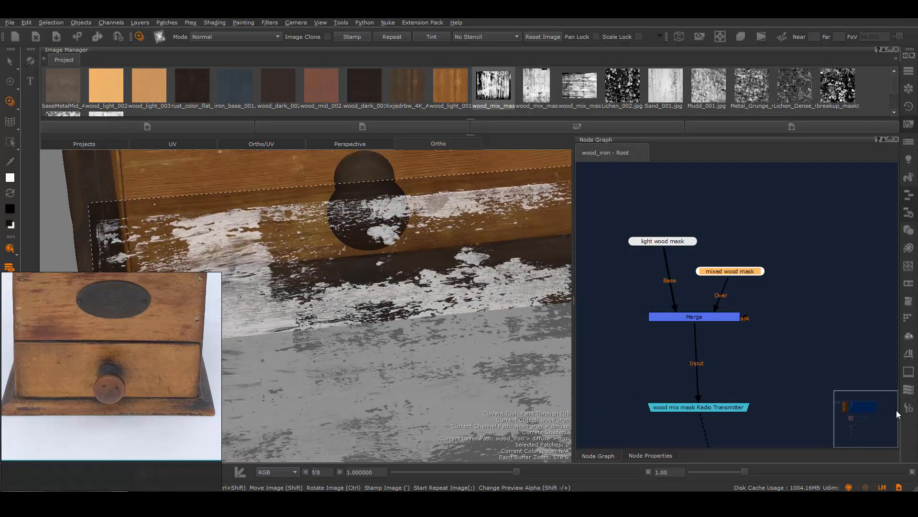
key(j)
drag(486, 271, 494, 308)
mouse_move(340, 307)
mouse_down()
mouse_move(446, 306)
mouse_move(387, 309)
mouse_move(454, 272)
mouse_up()
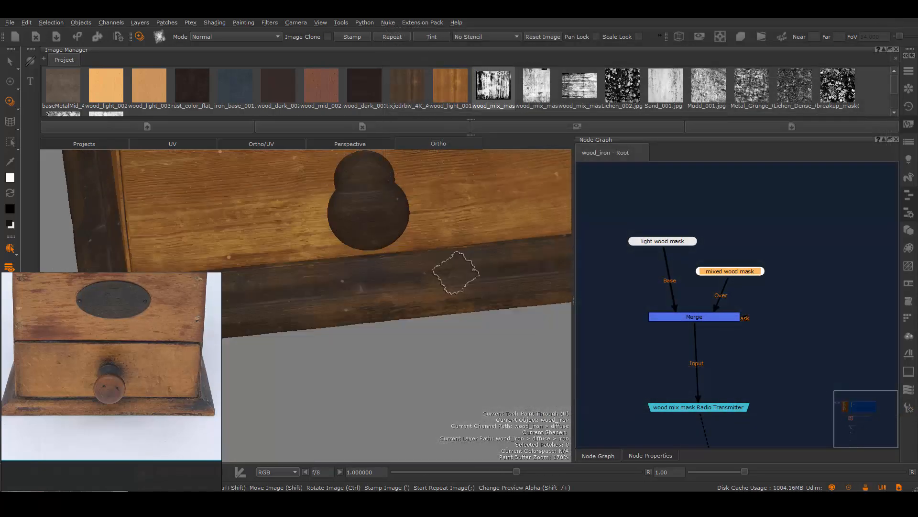
Reposition the mask image over the base's front-left corner, set its stencil to Luminance, and paint wear there
alt+middle_drag(329, 312, 466, 307)
shift+drag(465, 370, 520, 308)
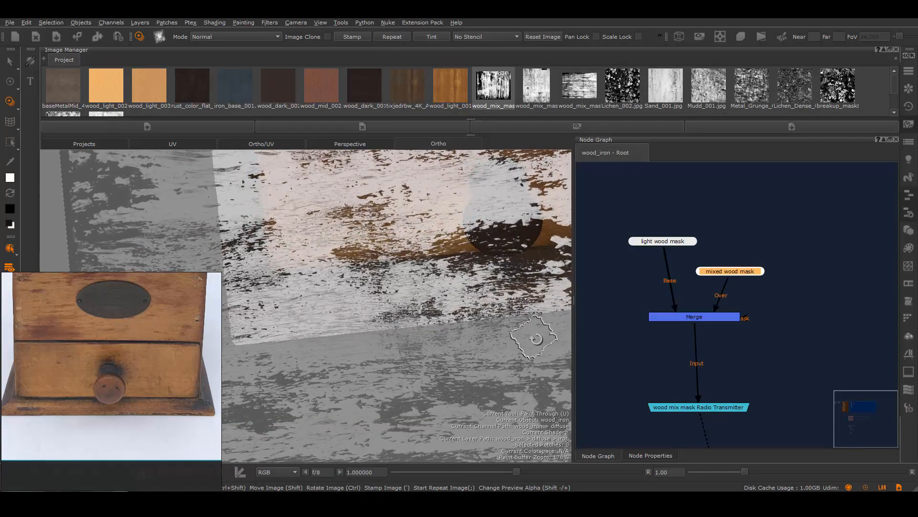
click(485, 36)
click(486, 47)
mouse_move(328, 327)
mouse_down()
mouse_move(469, 318)
mouse_move(447, 322)
mouse_move(436, 281)
mouse_move(421, 287)
mouse_up()
drag(344, 306, 291, 293)
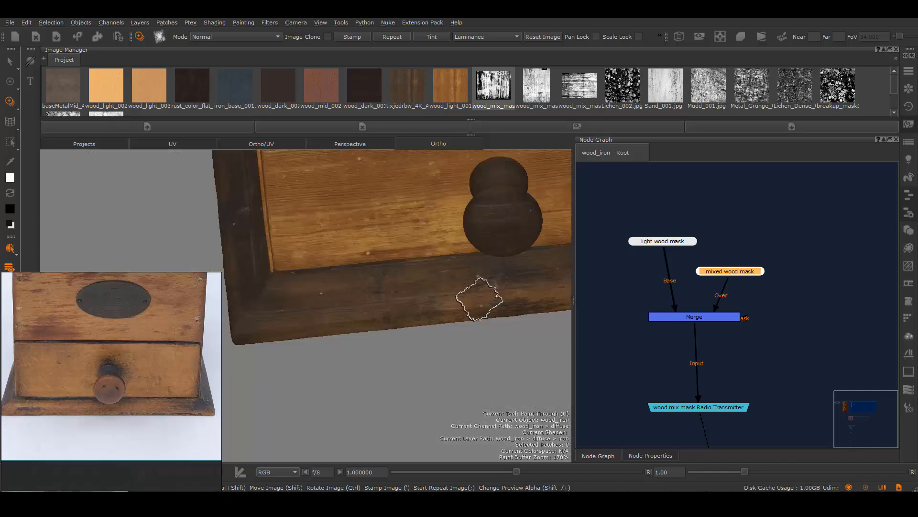
Select and hide the drawer knob's patch, then return to Paint Through
alt+middle_drag(488, 290, 274, 321)
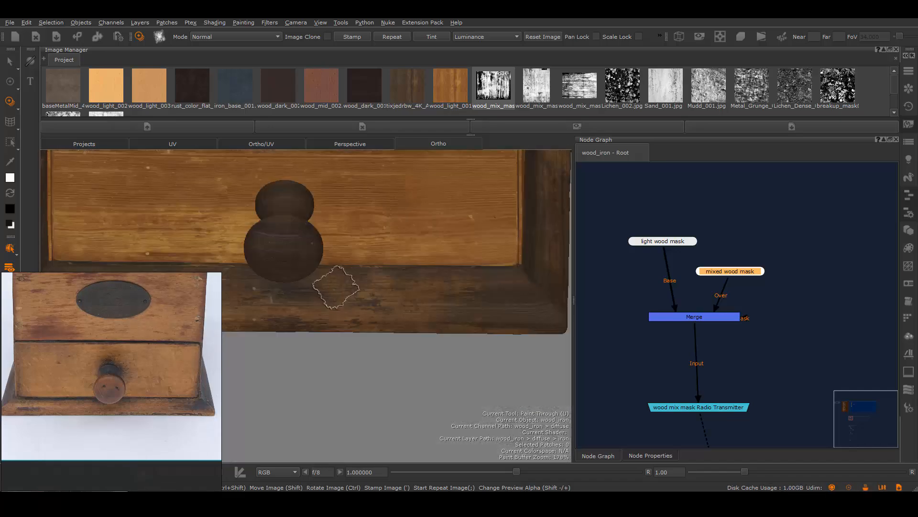
key(s)
alt+drag(394, 273, 459, 295)
click(334, 225)
click(50, 23)
click(69, 92)
key(u)
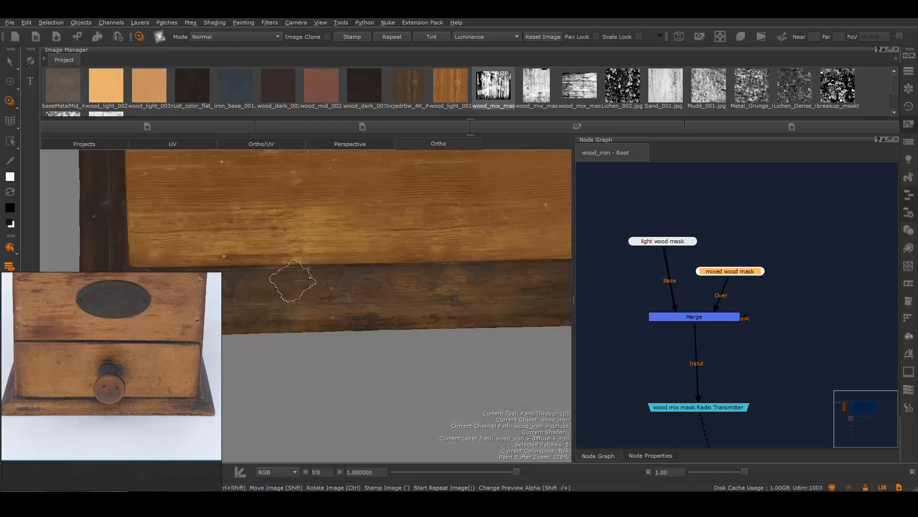
Shift the projected mask image over the base molding and paint wear where the knob had covered it
mouse_move(479, 304)
shift+mouse_down()
mouse_move(483, 338)
mouse_move(502, 344)
shift+mouse_up()
mouse_move(459, 268)
mouse_down()
mouse_move(436, 262)
mouse_move(377, 290)
mouse_move(430, 313)
mouse_up()
shift+drag(301, 424, 313, 340)
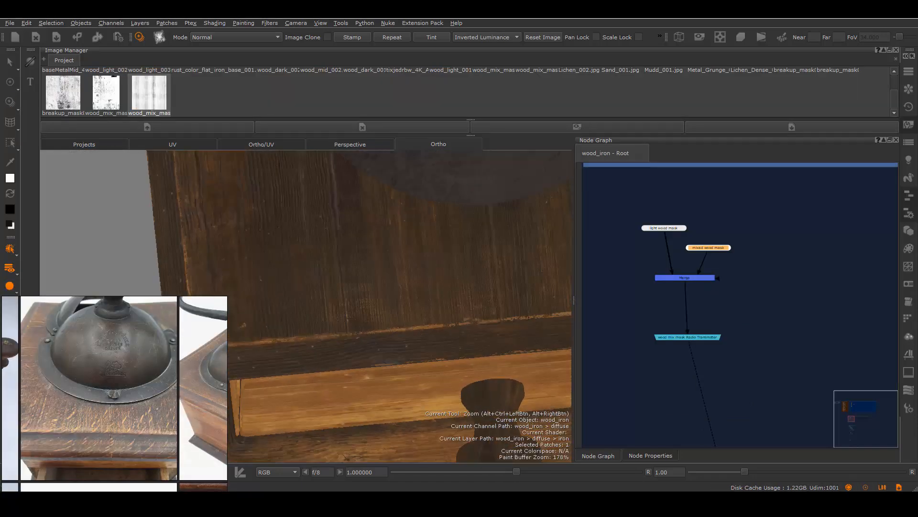
Paint fine grain wear onto the right part of the wooden top through a wood mix mask with Inverted Luminance
key(u)
alt+drag(468, 318, 380, 319)
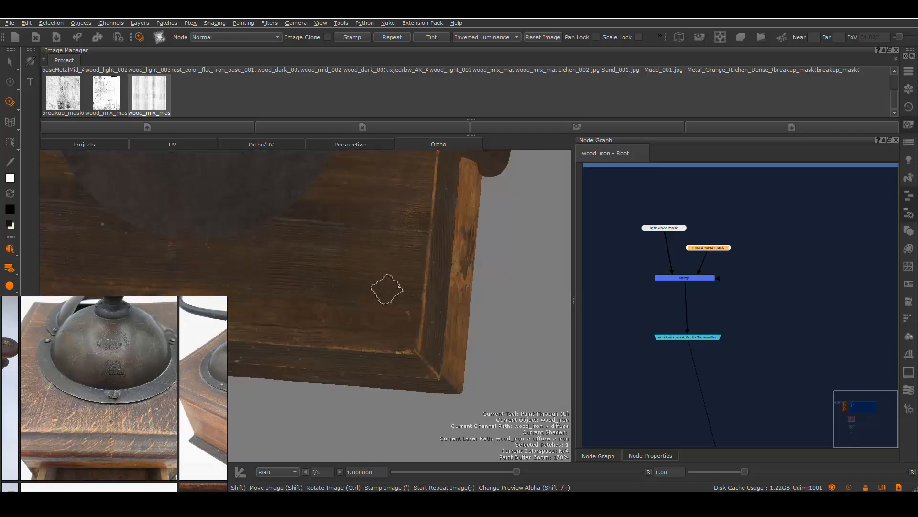
mouse_move(418, 275)
alt+mouse_down()
mouse_move(396, 348)
mouse_move(508, 314)
alt+mouse_up()
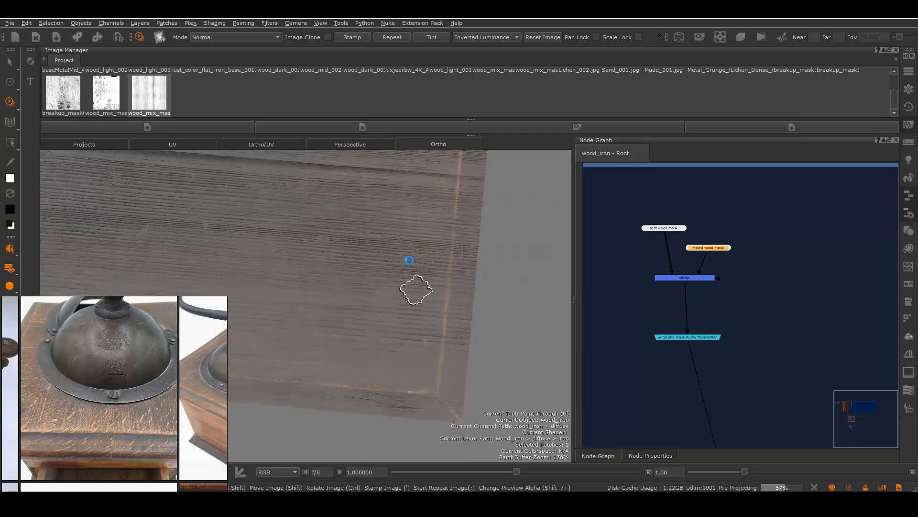
alt+middle_drag(392, 155, 380, 291)
drag(291, 250, 313, 281)
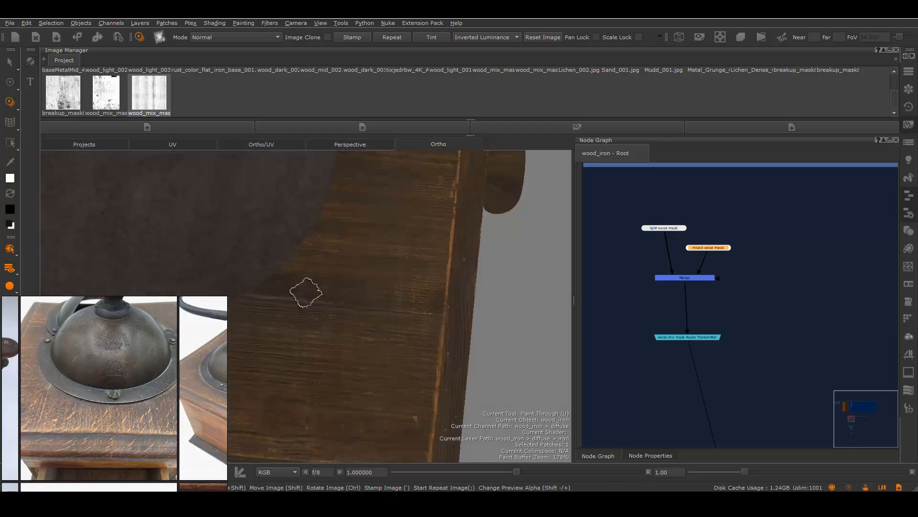
alt+right_drag(419, 320, 401, 306)
alt+middle_drag(402, 306, 361, 421)
Check the reference's worn top, then realign the grain image over the top's back-right corner and paint through it
middle_drag(78, 391, 4, 437)
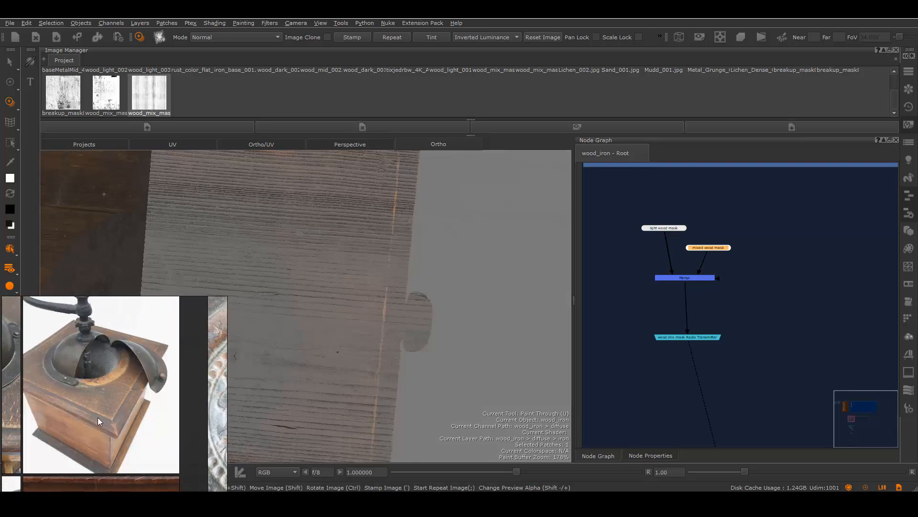
scroll(98, 417, up, 4)
scroll(98, 417, down, 2)
alt+middle_drag(361, 184, 428, 342)
ctrl+shift+drag(428, 342, 497, 306)
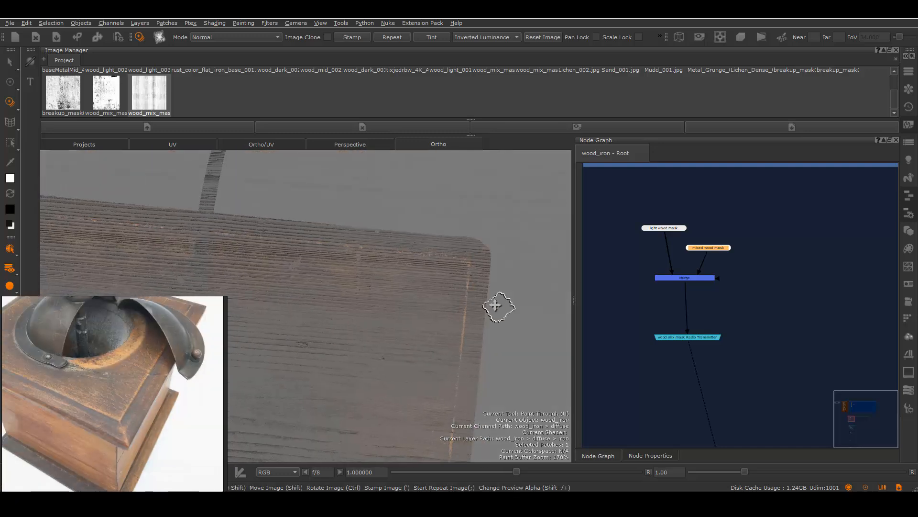
drag(446, 269, 393, 271)
Consult the reference and paint grain and cracks along the front of the top through the last wood mix mask
alt+right_drag(354, 283, 382, 316)
mouse_move(383, 316)
alt+mouse_down()
mouse_move(414, 352)
mouse_move(340, 334)
alt+mouse_up()
mouse_move(340, 334)
alt+middle_down()
mouse_move(351, 309)
mouse_move(315, 306)
alt+middle_up()
alt+right_drag(316, 307, 354, 330)
middle_drag(14, 407, 156, 438)
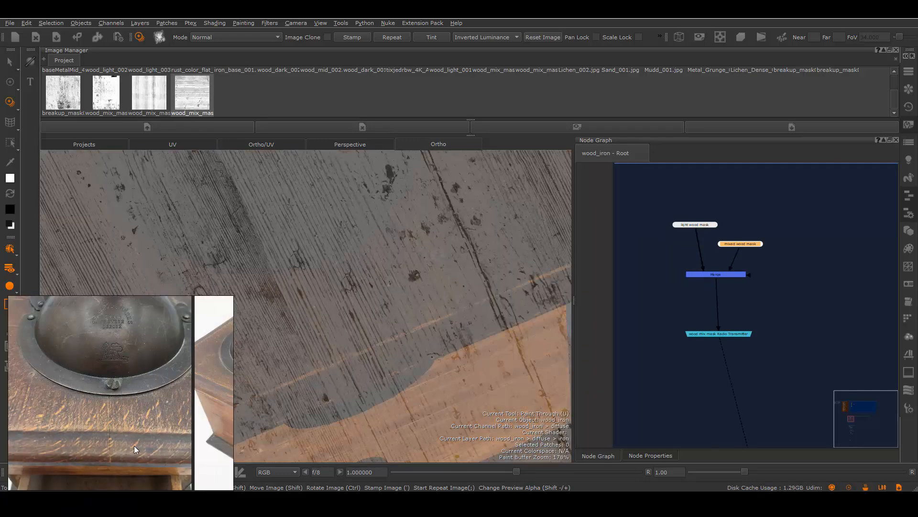
drag(337, 282, 345, 343)
drag(352, 301, 362, 338)
drag(369, 258, 370, 266)
Rotate and reposition the projected grain image to add grain and a knot along the top's right side
mouse_move(523, 291)
ctrl+mouse_down()
mouse_move(449, 335)
mouse_move(426, 324)
ctrl+mouse_up()
mouse_move(420, 258)
shift+mouse_down()
mouse_move(459, 287)
mouse_move(452, 314)
mouse_move(388, 289)
shift+mouse_up()
alt+right_drag(388, 289, 336, 344)
alt+drag(336, 344, 368, 335)
mouse_move(368, 335)
alt+right_down()
mouse_move(396, 312)
mouse_move(430, 309)
alt+right_up()
ctrl+drag(348, 389, 346, 314)
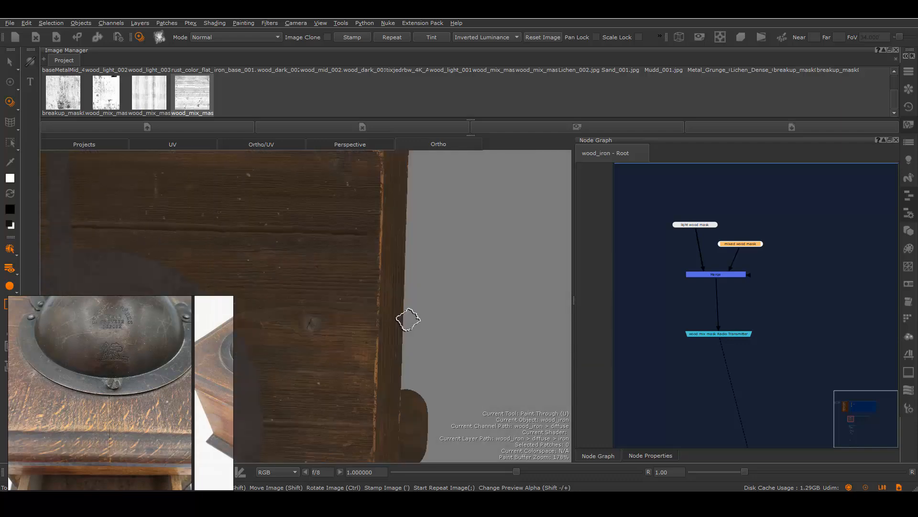
alt+middle_drag(410, 304, 449, 301)
mouse_move(450, 301)
shift+mouse_down()
mouse_move(408, 297)
mouse_move(446, 319)
mouse_move(380, 287)
mouse_move(388, 270)
shift+mouse_up()
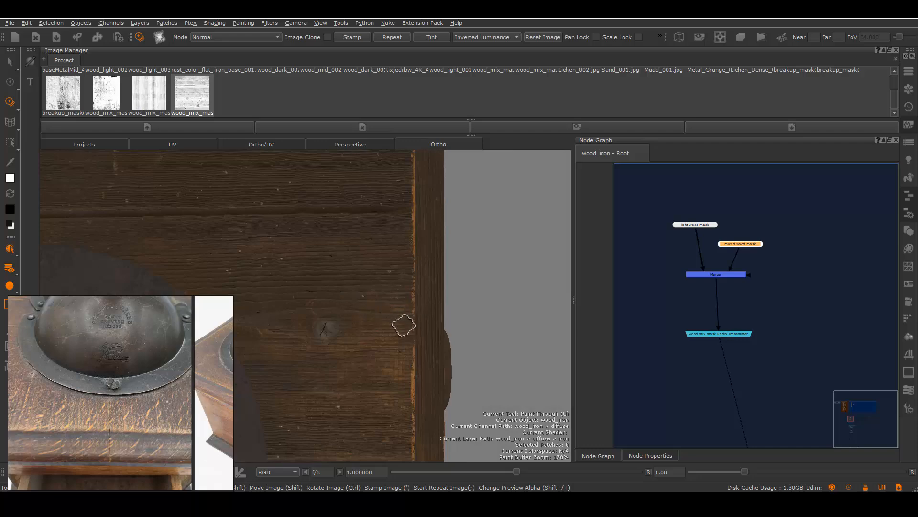
Move the grain image toward the top's front-right area and paint additional grain wear beside the dome
alt+middle_drag(383, 387, 394, 296)
alt+right_drag(394, 295, 404, 366)
alt+middle_drag(404, 367, 426, 282)
mouse_move(494, 288)
shift+mouse_down()
mouse_move(509, 308)
mouse_move(599, 308)
shift+mouse_up()
mouse_move(287, 307)
shift+mouse_down()
mouse_move(275, 293)
mouse_move(319, 301)
shift+mouse_up()
drag(373, 324, 424, 299)
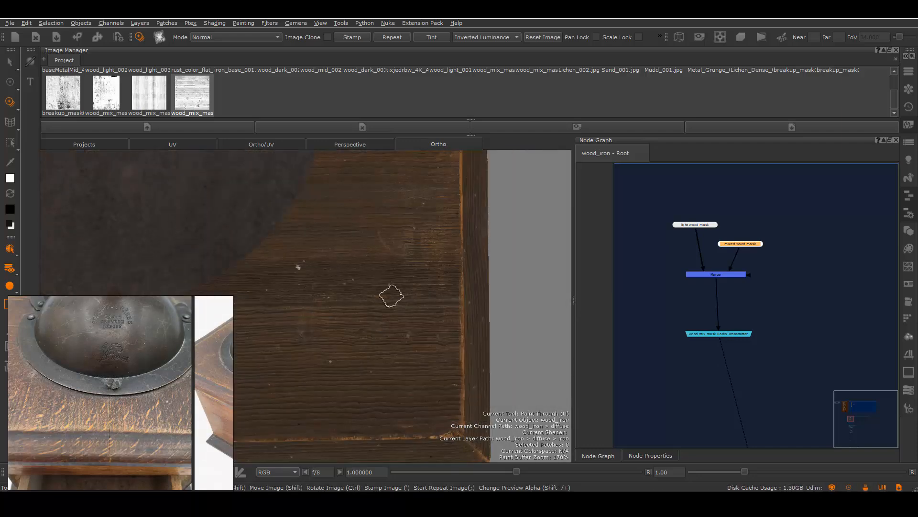
mouse_move(318, 324)
mouse_down()
mouse_move(310, 332)
mouse_move(424, 355)
mouse_up()
Check the reference, select and hide the metal dome and handle patches, then return to Paint Through
mouse_move(379, 289)
alt+right_down()
mouse_move(325, 379)
mouse_move(363, 229)
alt+right_up()
alt+middle_drag(363, 230, 373, 302)
middle_drag(225, 417, 78, 426)
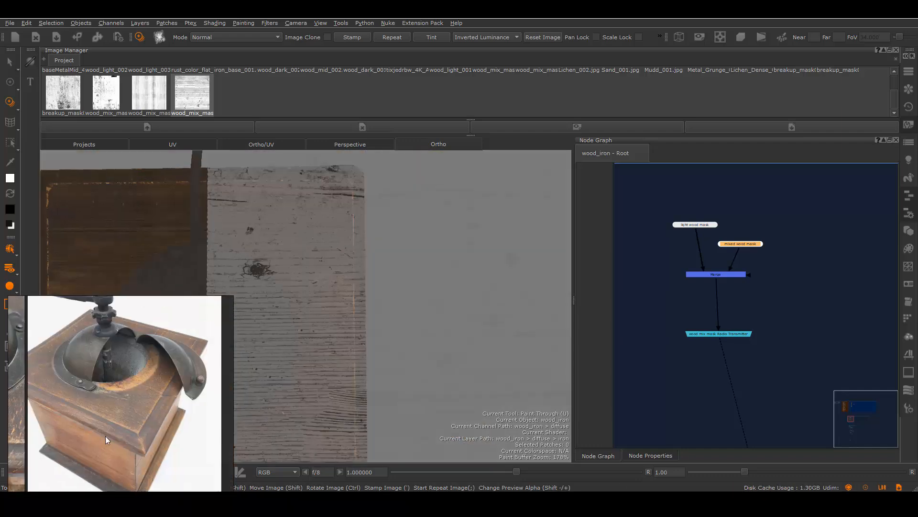
alt+middle_drag(371, 319, 441, 396)
mouse_move(441, 396)
alt+right_down()
mouse_move(369, 382)
mouse_move(287, 344)
mouse_move(454, 326)
alt+right_up()
key(s)
click(272, 335)
shift+click(286, 263)
click(51, 23)
click(76, 124)
key(u)
Paint grain wear along the back edge of the wooden top and the area beside it
mouse_move(372, 259)
alt+middle_down()
mouse_move(417, 289)
mouse_move(429, 284)
alt+middle_up()
alt+middle_drag(374, 302, 398, 300)
mouse_move(404, 299)
alt+right_down()
mouse_move(377, 297)
mouse_move(416, 296)
alt+right_up()
drag(326, 288, 289, 277)
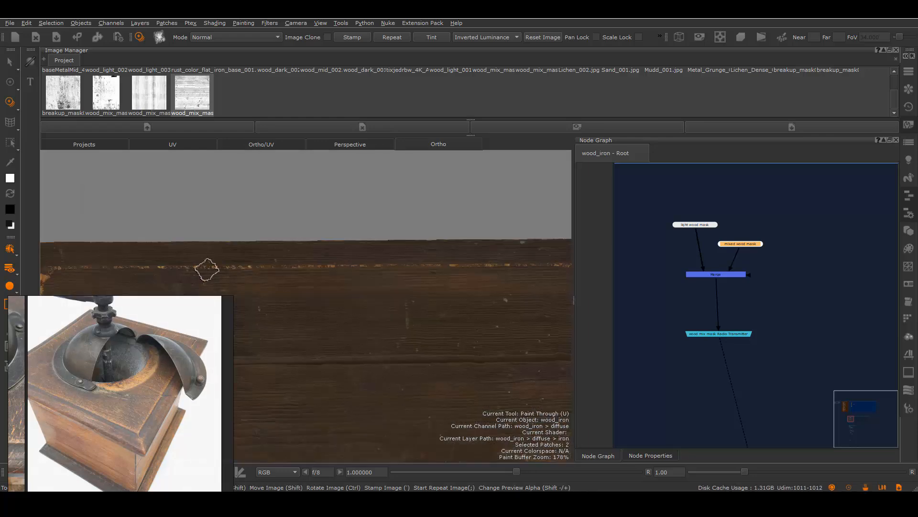
drag(134, 272, 335, 271)
drag(497, 265, 461, 274)
mouse_move(435, 304)
mouse_down()
mouse_move(469, 307)
mouse_move(471, 334)
mouse_up()
Match the reference's diagonal marks by placing a scratch image near the top's front edge and painting through it
alt+right_drag(471, 334, 392, 315)
alt+drag(392, 315, 343, 300)
alt+right_drag(342, 299, 363, 300)
mouse_move(28, 377)
middle_down()
mouse_move(118, 425)
mouse_move(100, 398)
mouse_move(159, 412)
middle_up()
mouse_move(319, 312)
alt+mouse_down()
mouse_move(392, 317)
mouse_move(375, 359)
alt+mouse_up()
alt+drag(488, 252, 461, 249)
mouse_move(502, 336)
shift+mouse_down()
mouse_move(422, 262)
mouse_move(432, 302)
shift+mouse_up()
mouse_move(281, 328)
shift+mouse_down()
mouse_move(306, 324)
mouse_move(302, 314)
shift+mouse_up()
click(289, 295)
key(k)
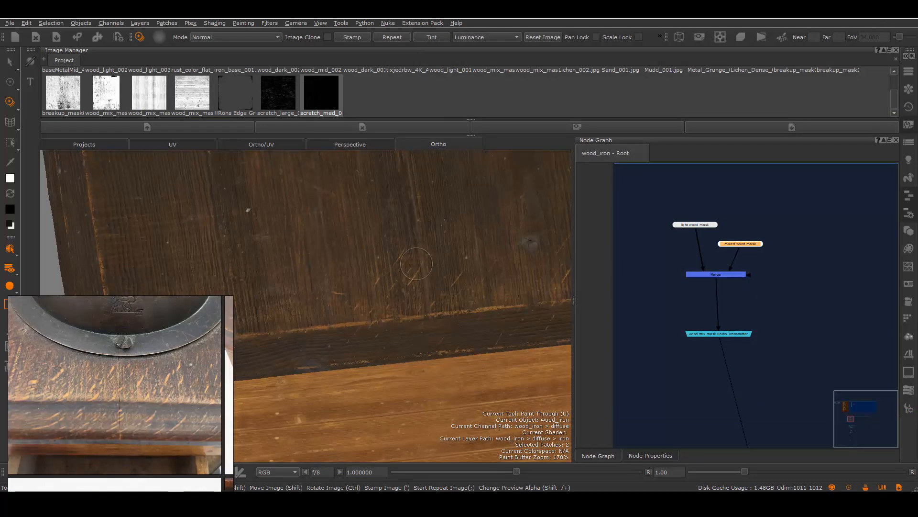
Extend the short diagonal scratches across the front part of the top, repositioning the medium scratch image with Luminance
drag(416, 263, 530, 242)
alt+drag(414, 302, 448, 320)
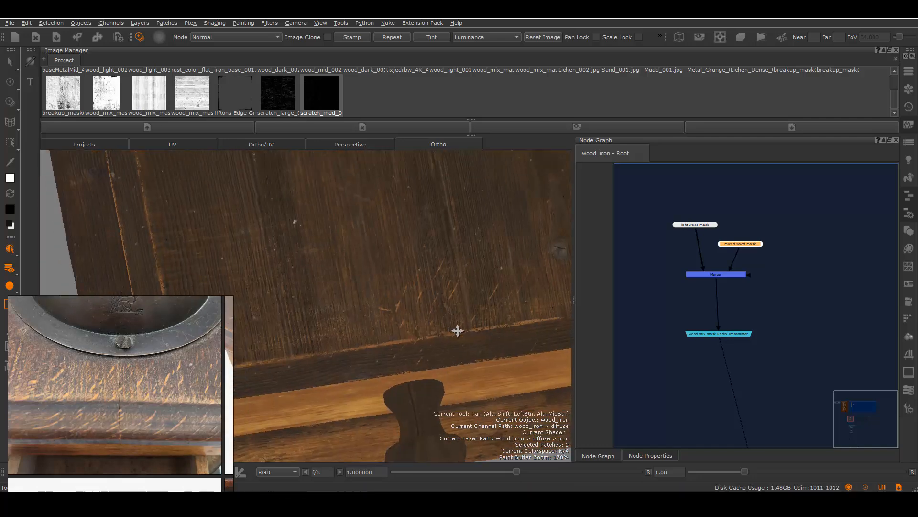
alt+middle_drag(381, 309, 431, 323)
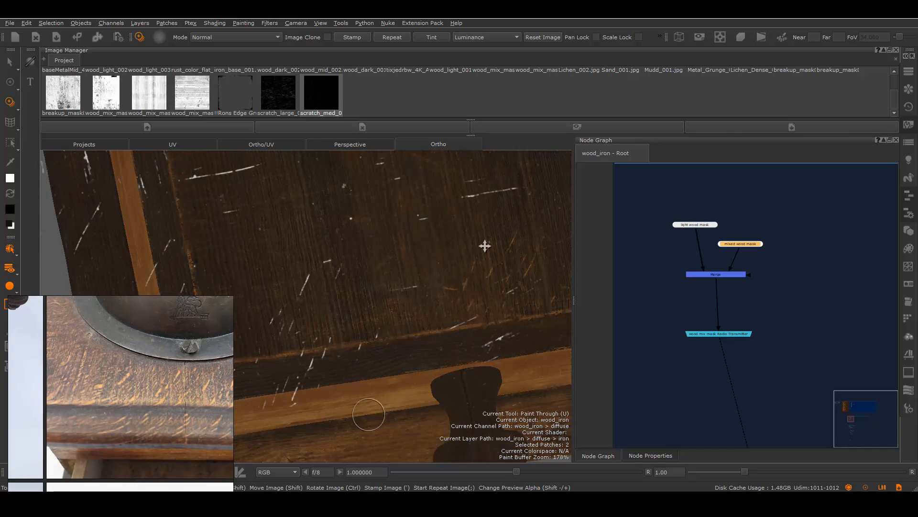
drag(393, 322, 356, 355)
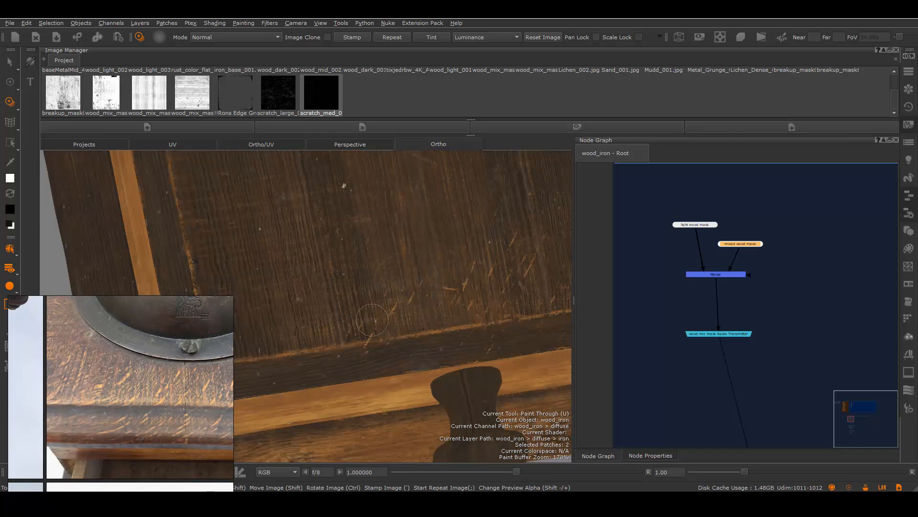
alt+middle_drag(410, 257, 412, 257)
shift+drag(381, 295, 416, 431)
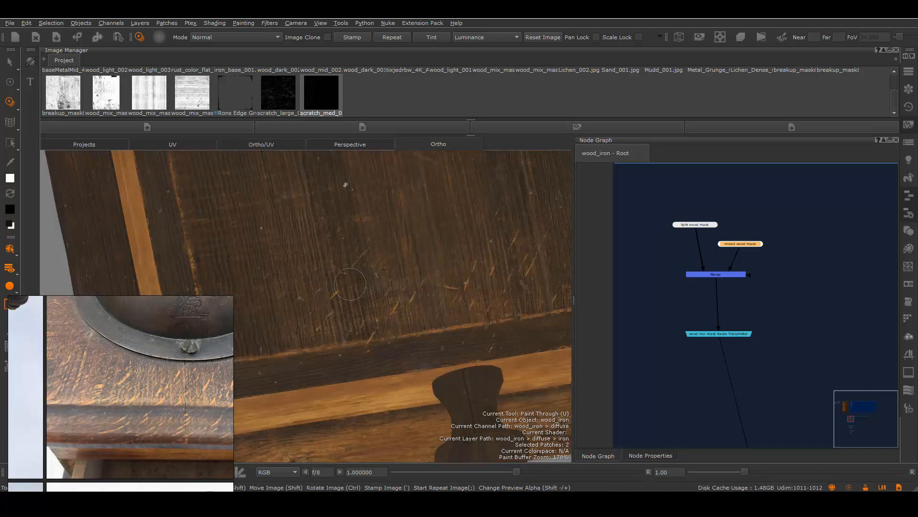
alt+right_drag(356, 261, 287, 261)
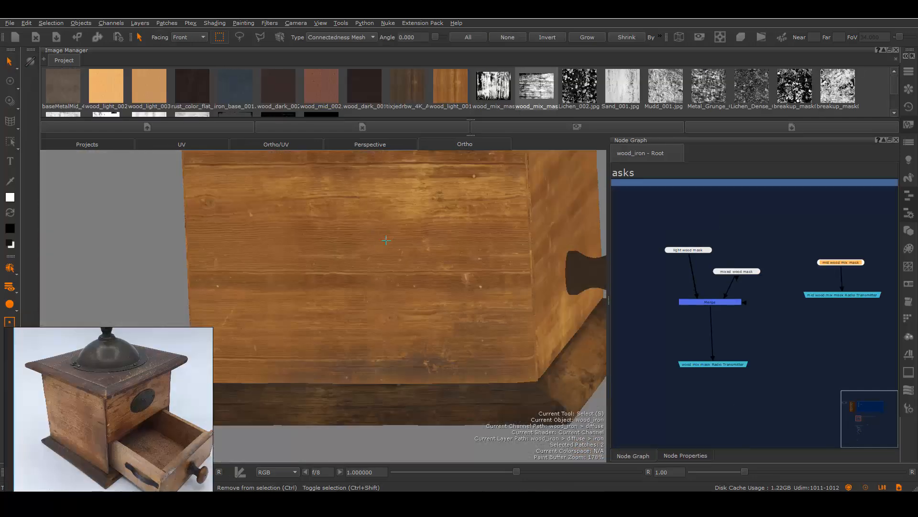
Hide the selected base and drawer patches, clear the selection, and activate Paint Through for the mid wood mix mask
click(50, 23)
click(73, 81)
click(141, 203)
click(10, 100)
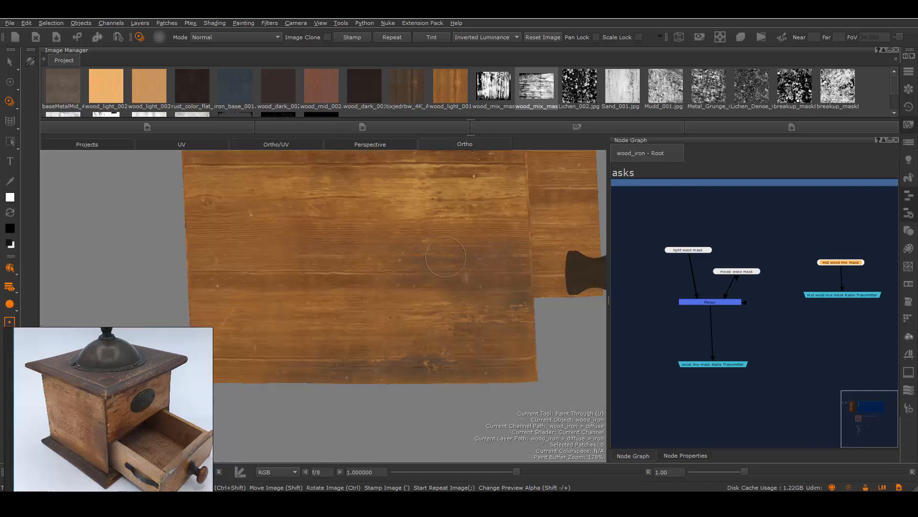
Open the mid wood node's properties and use the wood_light_001 image as its tile image
mouse_move(542, 243)
alt+mouse_down()
mouse_move(467, 354)
mouse_move(509, 314)
mouse_move(536, 244)
mouse_move(511, 308)
mouse_move(564, 277)
alt+mouse_up()
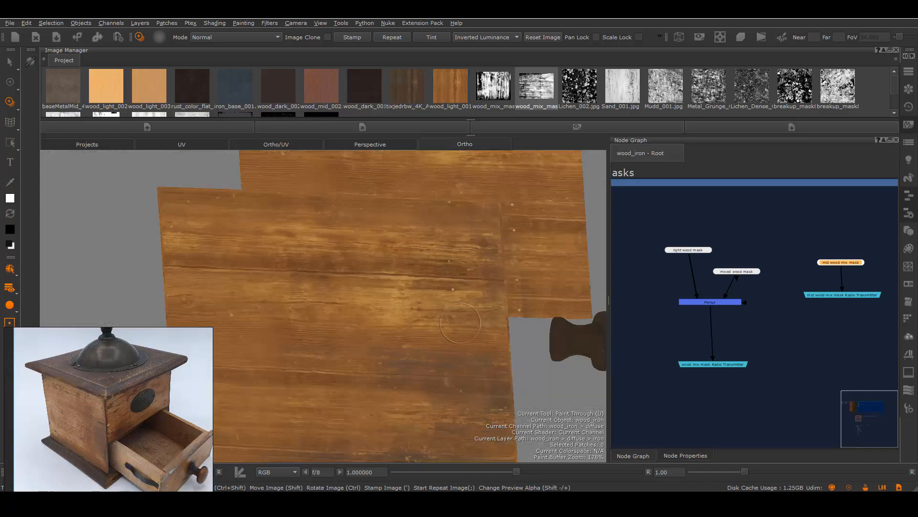
alt+middle_drag(482, 381, 468, 297)
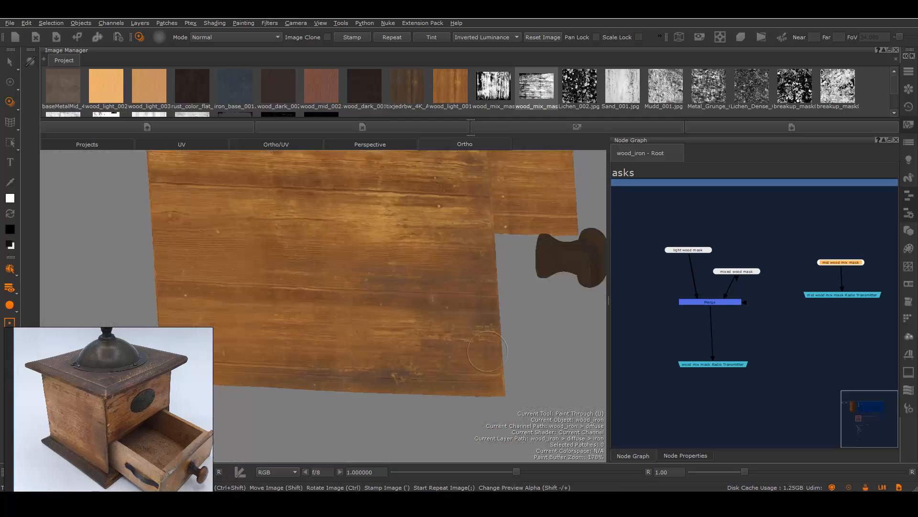
mouse_move(495, 326)
alt+mouse_down()
mouse_move(502, 359)
mouse_move(439, 390)
mouse_move(502, 282)
alt+mouse_up()
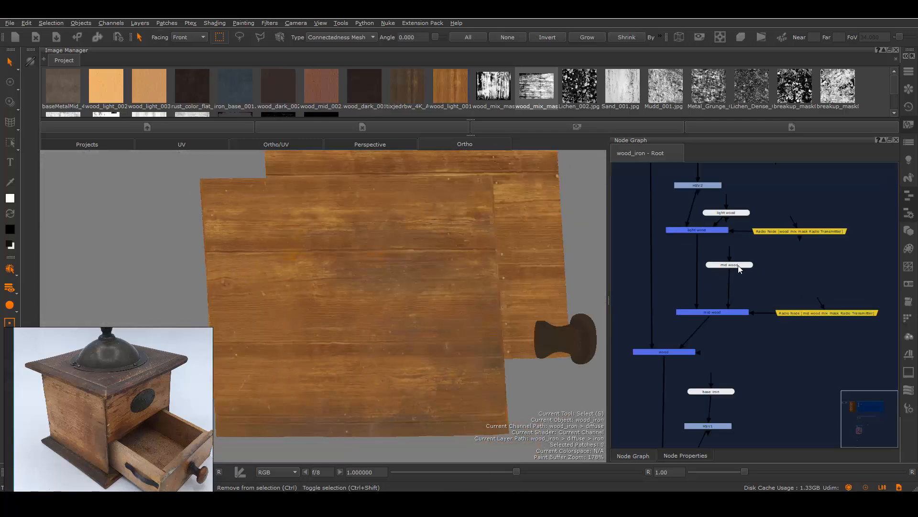
drag(737, 266, 741, 273)
alt+drag(492, 377, 471, 371)
double_click(745, 274)
drag(450, 87, 715, 223)
Add an HSV node after the mid wood node and set its value scale to 0.75
click(646, 455)
key(Tab)
text(hs)
click(794, 315)
drag(781, 288, 734, 290)
double_click(734, 289)
text(0.75)
key(Return)
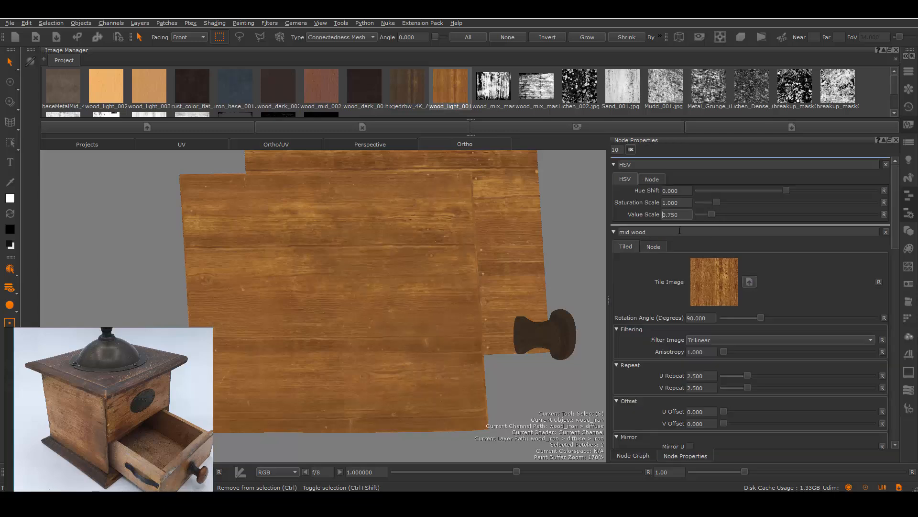
key(Return)
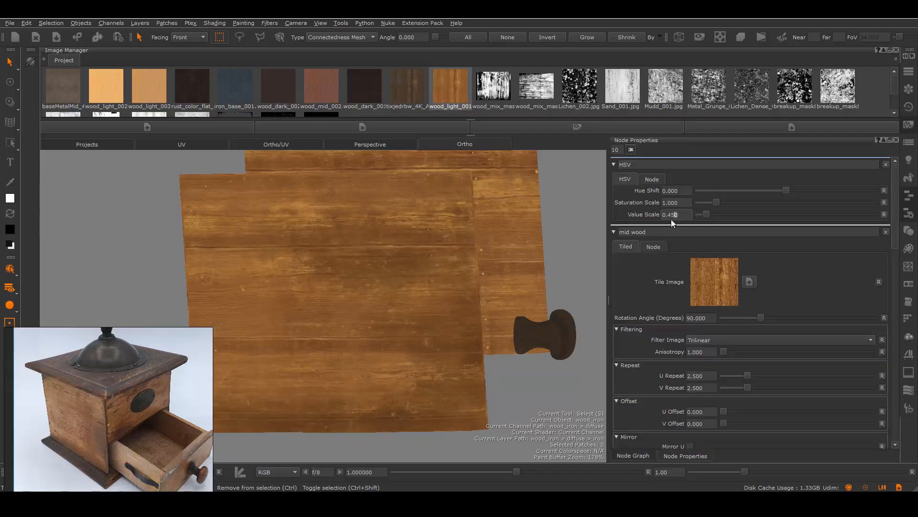
Darken the mid wood's HSV node to a value scale of 0.45 and raise its saturation scale
text(4)
key(Return)
drag(685, 202, 669, 208)
text(120)
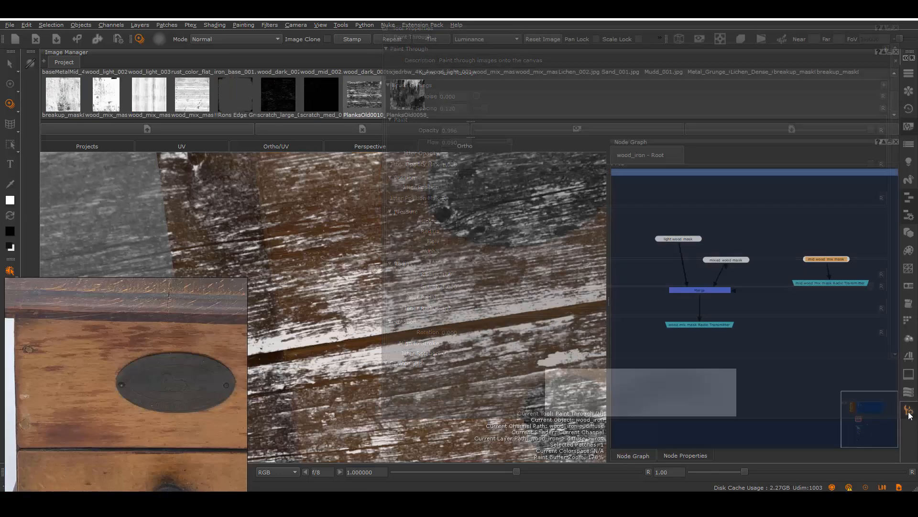
Paint plank grain into the mid wood mix mask on the front panel below the oval plate, using the PlanksOld0010 image
drag(382, 273, 410, 275)
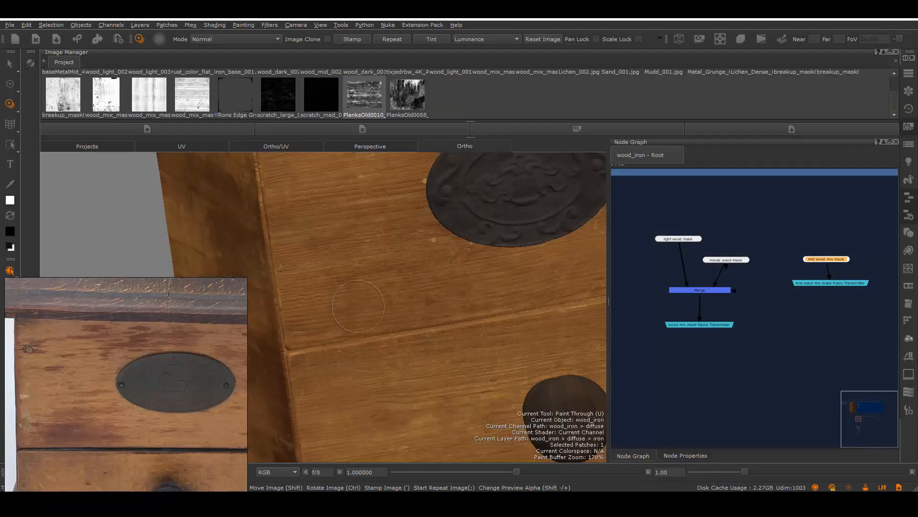
drag(492, 266, 498, 270)
mouse_move(511, 282)
mouse_down()
mouse_move(524, 294)
mouse_move(498, 304)
mouse_up()
mouse_move(472, 336)
shift+mouse_down()
mouse_move(604, 192)
mouse_move(383, 258)
shift+mouse_up()
mouse_move(604, 277)
shift+mouse_down()
mouse_move(522, 283)
mouse_move(525, 300)
mouse_move(535, 293)
shift+mouse_up()
click(527, 285)
drag(383, 292, 358, 287)
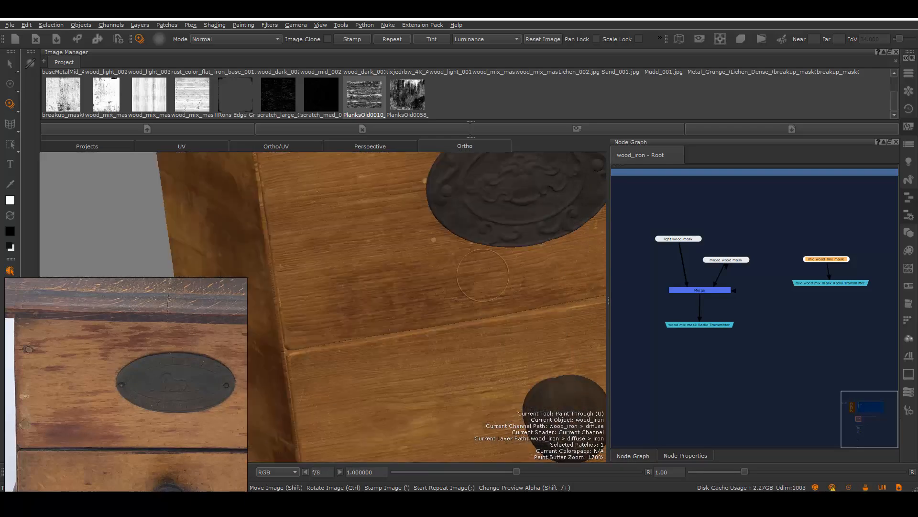
drag(435, 253, 498, 293)
mouse_move(498, 293)
alt+middle_down()
mouse_move(468, 295)
mouse_move(494, 310)
alt+middle_up()
Reposition the plank image over the front panel's lower corner and paint more grain through it
shift+drag(510, 241, 602, 237)
mouse_move(430, 388)
shift+mouse_down()
mouse_move(411, 280)
mouse_move(443, 275)
shift+mouse_up()
alt+middle_drag(443, 274, 455, 263)
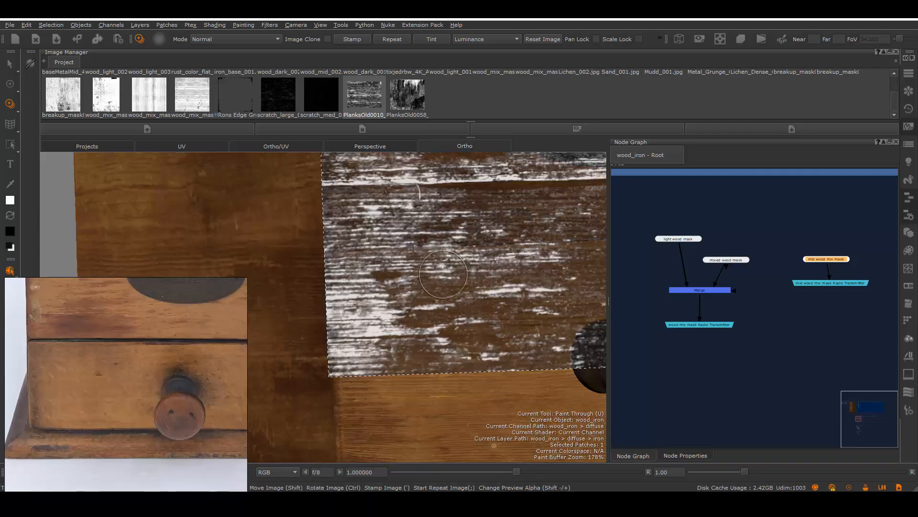
drag(381, 315, 407, 313)
alt+right_drag(407, 313, 430, 325)
alt+middle_drag(431, 325, 447, 338)
mouse_move(447, 338)
alt+mouse_down()
mouse_move(510, 310)
mouse_move(528, 334)
alt+mouse_up()
mouse_move(421, 236)
shift+mouse_down()
mouse_move(415, 201)
mouse_move(355, 283)
mouse_move(364, 311)
shift+mouse_up()
mouse_move(430, 218)
shift+mouse_down()
mouse_move(481, 246)
mouse_move(440, 210)
shift+mouse_up()
drag(359, 291, 363, 312)
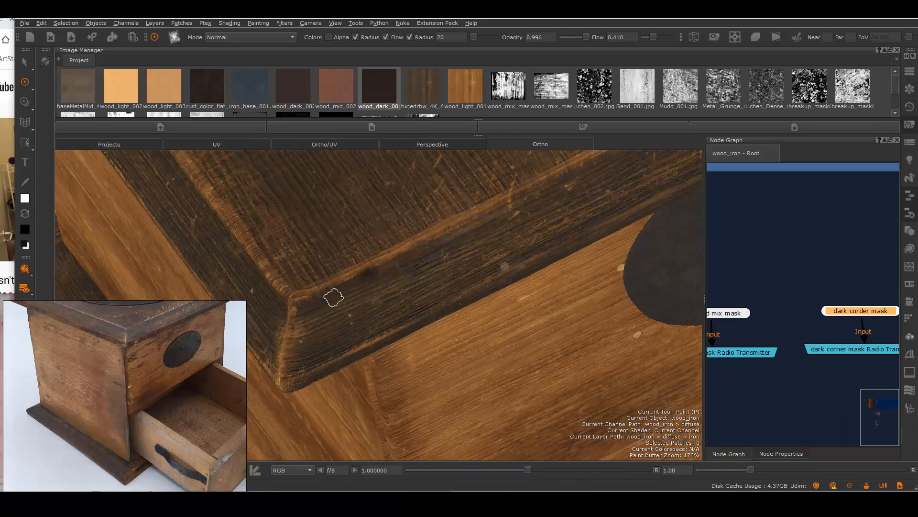
Paint dark wear into the dark corner mask around the wooden top's beveled front corners, following the reference
alt+middle_drag(302, 327, 312, 309)
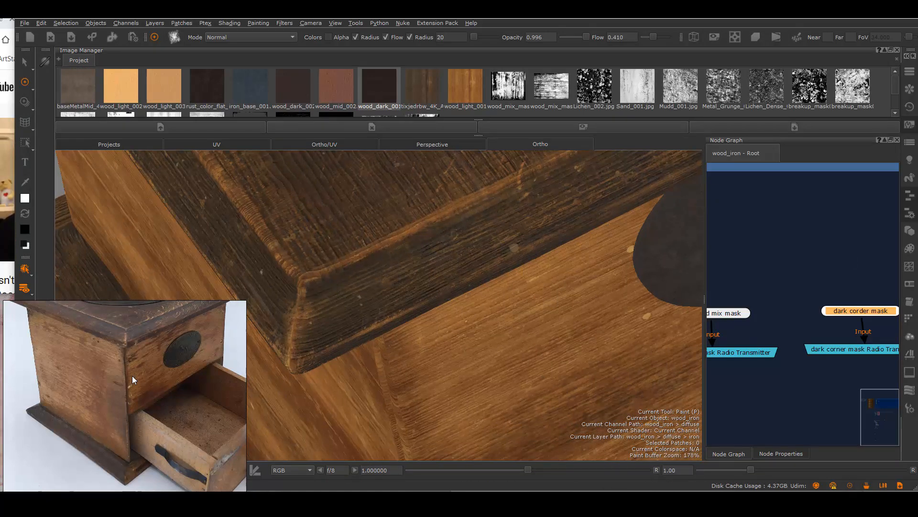
scroll(133, 369, up, 4)
middle_drag(133, 369, 102, 439)
alt+middle_drag(326, 279, 337, 266)
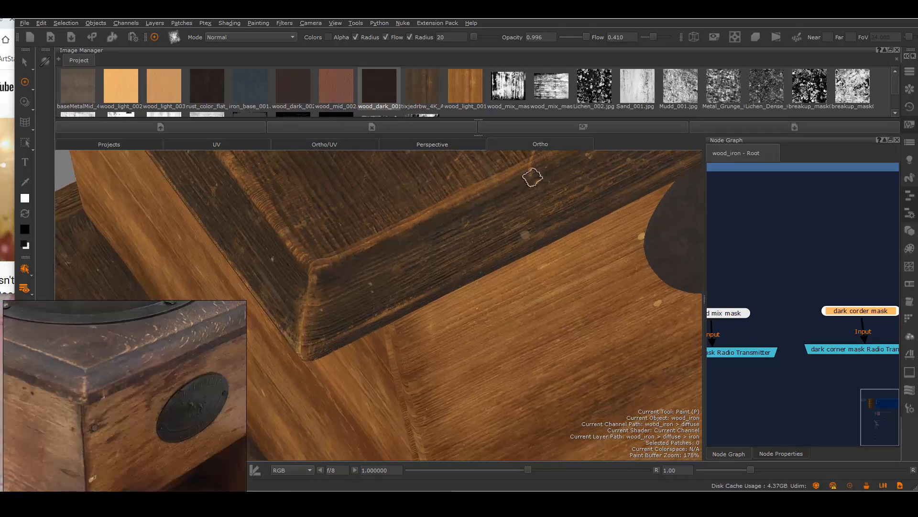
alt+middle_drag(369, 309, 330, 294)
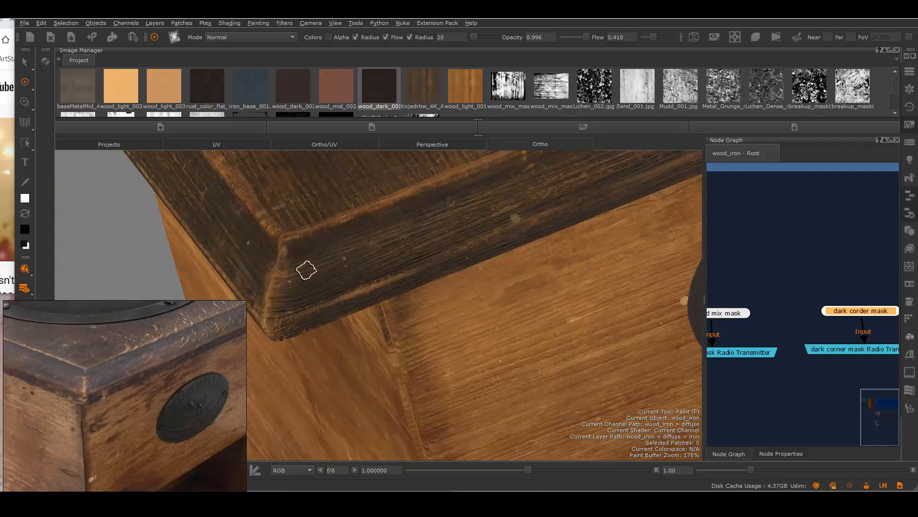
alt+middle_drag(518, 177, 378, 313)
alt+middle_drag(458, 262, 500, 285)
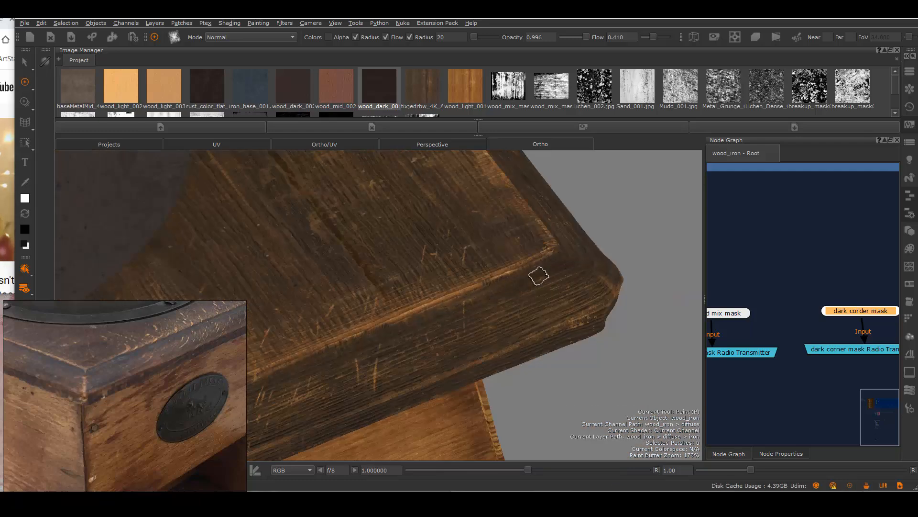
middle_drag(184, 397, 69, 457)
alt+middle_drag(588, 267, 587, 253)
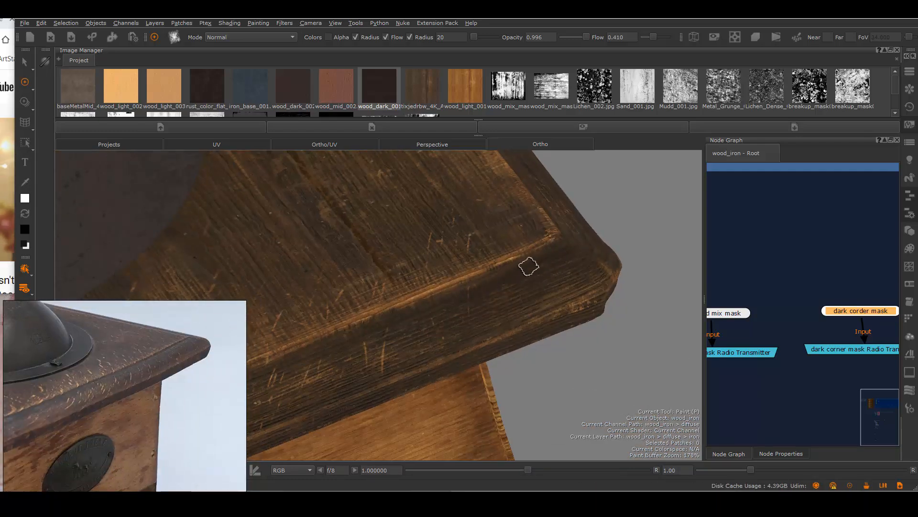
alt+middle_drag(475, 285, 538, 302)
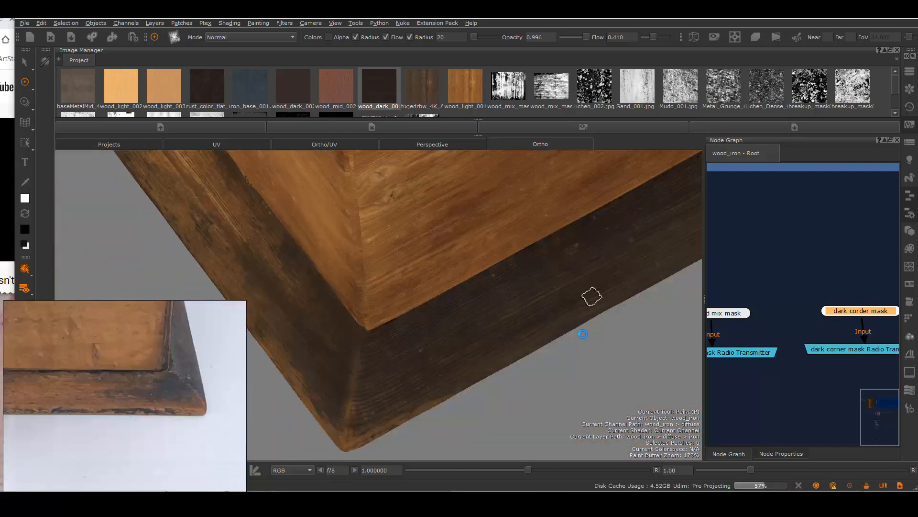
Clear the selection and paint dark wear around the base molding's corner with the Paint tool
alt+drag(591, 295, 551, 353)
alt+right_drag(551, 352, 536, 313)
key(s)
click(585, 294)
mouse_move(585, 294)
alt+right_down()
mouse_move(533, 369)
mouse_move(510, 334)
mouse_move(576, 330)
alt+right_up()
key(p)
drag(365, 343, 270, 351)
Extend the dark wear along the front base molding and the seam beneath the box
alt+middle_drag(644, 335, 460, 348)
alt+right_drag(589, 337, 531, 354)
alt+middle_drag(201, 325, 424, 336)
alt+right_drag(424, 337, 469, 300)
alt+middle_drag(638, 292, 538, 315)
drag(572, 315, 520, 316)
alt+drag(520, 317, 464, 288)
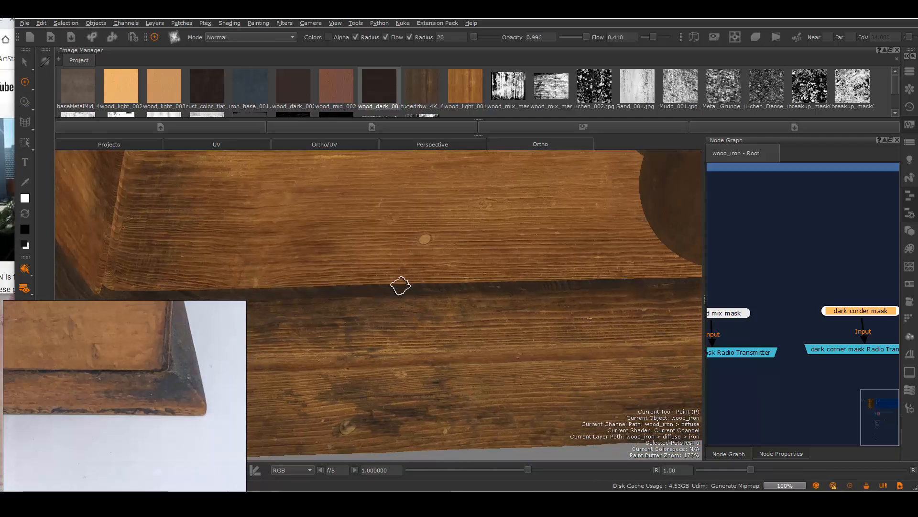
Darken the base molding at the adjoining front corner and along the side to match the reference
alt+middle_drag(308, 322, 576, 291)
alt+right_drag(360, 339, 268, 363)
middle_drag(28, 433, 335, 442)
alt+drag(397, 392, 531, 363)
alt+right_drag(454, 306, 359, 285)
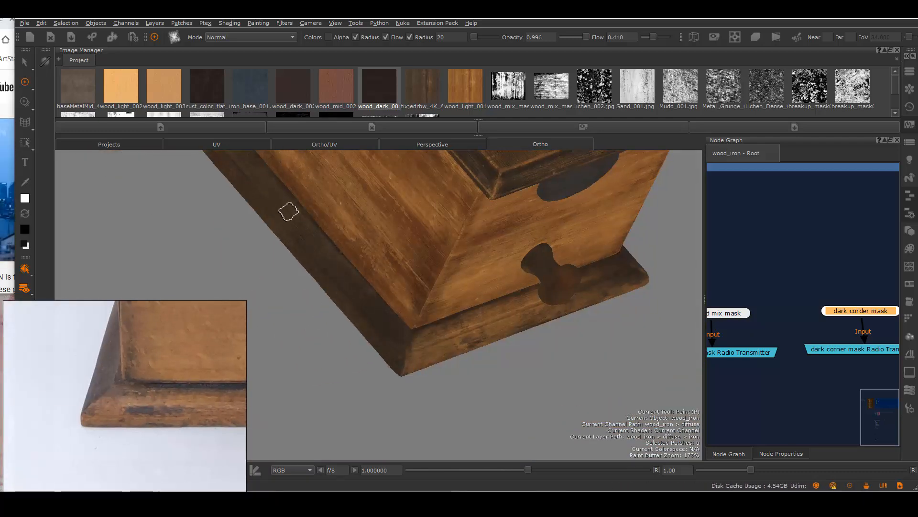
alt+right_drag(398, 365, 426, 332)
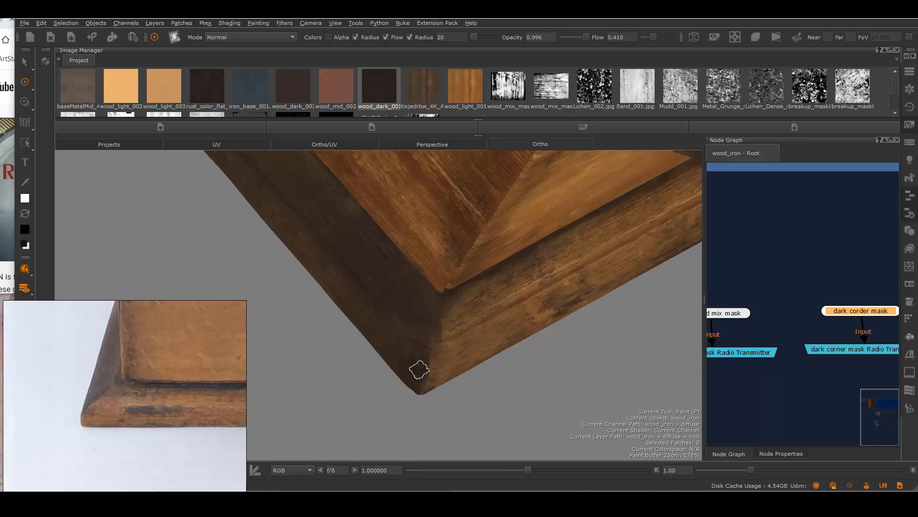
alt+right_drag(418, 371, 323, 344)
mouse_move(324, 345)
alt+mouse_down()
mouse_move(483, 377)
mouse_move(391, 331)
alt+mouse_up()
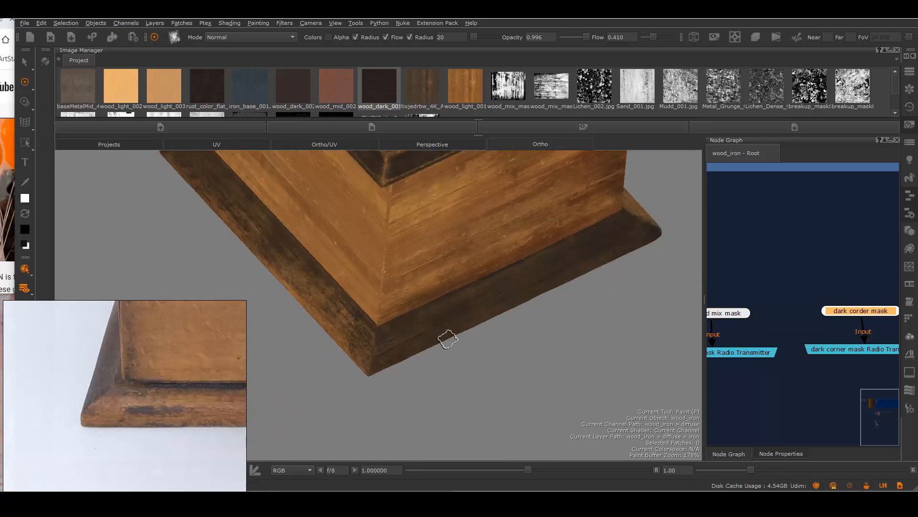
Work around the remaining base corners, painting dark wear into the inner edges of the molding
alt+drag(552, 262, 492, 318)
alt+middle_drag(492, 318, 485, 310)
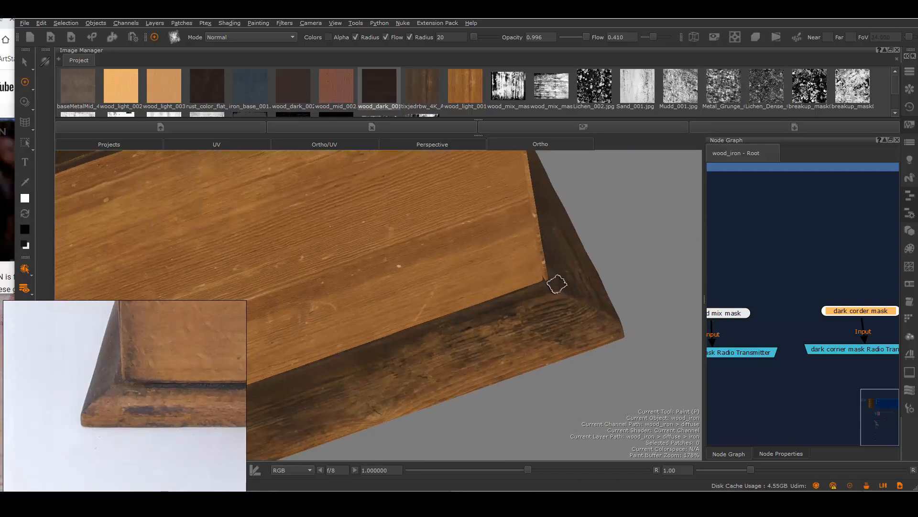
alt+middle_drag(282, 382, 433, 319)
alt+middle_drag(324, 369, 572, 262)
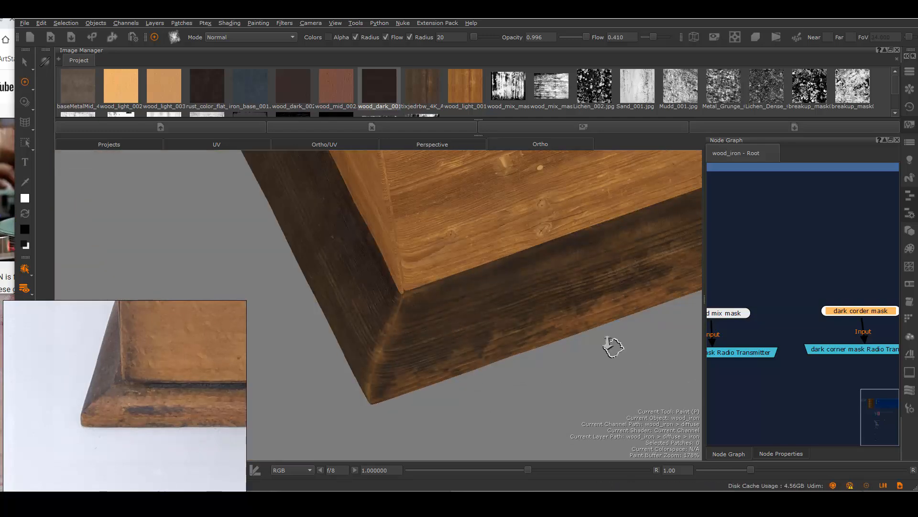
alt+right_drag(625, 283, 592, 333)
alt+drag(592, 333, 560, 383)
alt+right_drag(559, 383, 544, 236)
alt+middle_drag(544, 237, 502, 229)
Load a wood mix mask image into Paint Through, change its image channel mode, and paint through it on the base molding
mouse_move(501, 84)
mouse_down()
mouse_move(454, 344)
mouse_move(643, 350)
mouse_move(669, 421)
mouse_up()
click(499, 37)
click(499, 79)
mouse_move(354, 322)
mouse_down()
mouse_move(430, 320)
mouse_move(411, 324)
mouse_up()
alt+right_drag(385, 335, 330, 402)
alt+drag(431, 373, 545, 369)
mouse_move(545, 369)
alt+right_down()
mouse_move(391, 389)
mouse_move(496, 365)
alt+right_up()
mouse_move(496, 365)
alt+mouse_down()
mouse_move(541, 359)
mouse_move(461, 330)
alt+mouse_up()
Switch back to the Paint tool and examine the base and box corners from several angles
click(25, 82)
mouse_move(462, 330)
alt+right_down()
mouse_move(507, 321)
mouse_move(436, 353)
alt+right_up()
alt+drag(437, 353, 404, 365)
alt+right_drag(404, 365, 466, 321)
alt+drag(466, 320, 529, 332)
alt+right_drag(529, 332, 435, 328)
mouse_move(435, 328)
alt+mouse_down()
mouse_move(417, 322)
mouse_move(459, 301)
mouse_move(445, 268)
alt+mouse_up()
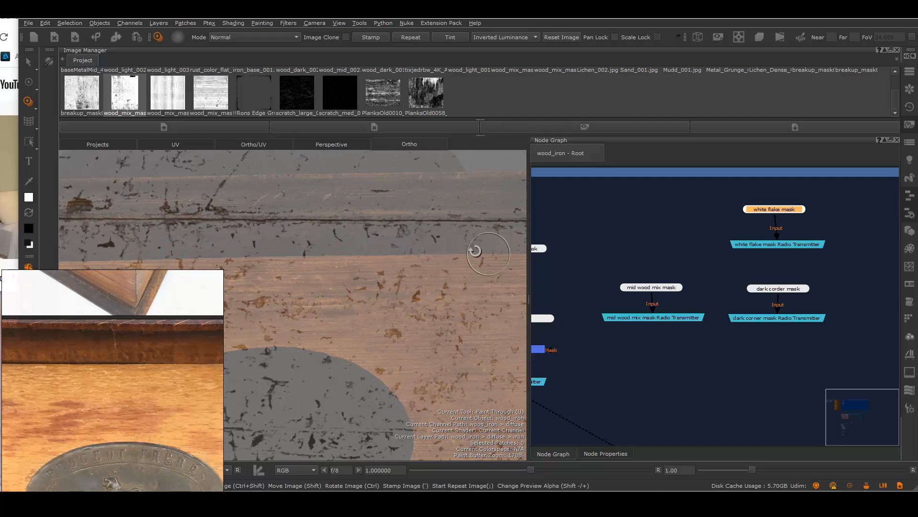
alt+right_drag(375, 280, 364, 333)
alt+right_drag(457, 312, 452, 347)
alt+middle_drag(452, 346, 344, 365)
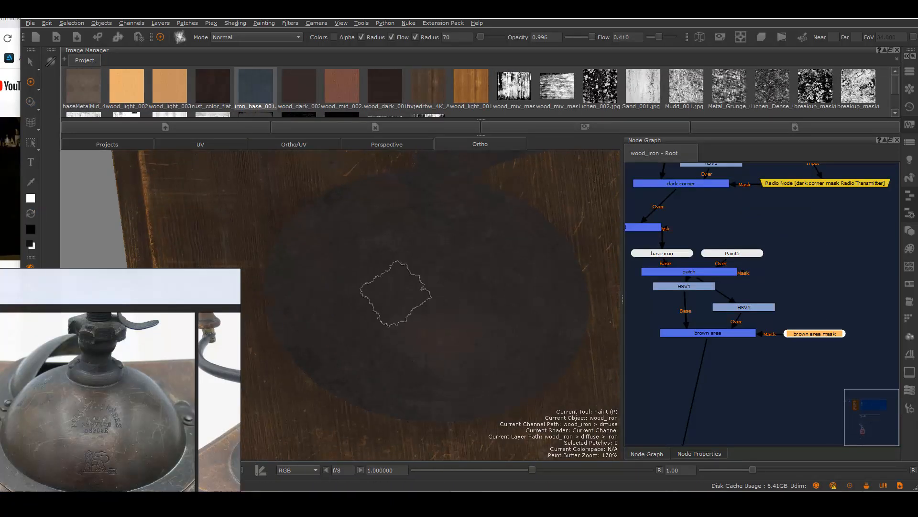
Paint a brownish patina into the brown area mask across the iron dome
alt+drag(394, 308, 407, 299)
alt+drag(396, 331, 377, 283)
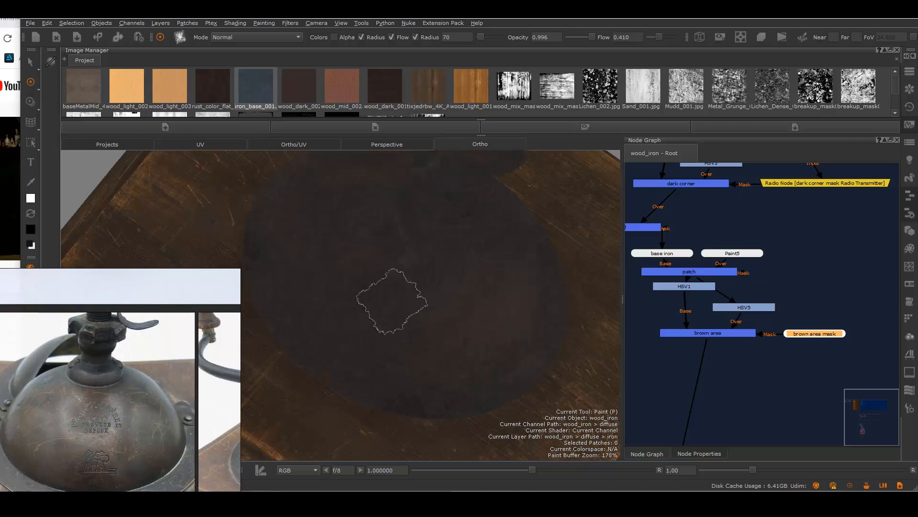
alt+drag(433, 347, 402, 349)
alt+middle_drag(385, 308, 378, 354)
mouse_move(379, 354)
alt+mouse_down()
mouse_move(449, 356)
mouse_move(420, 337)
mouse_move(430, 292)
mouse_move(489, 338)
alt+mouse_up()
Review the iron color nodes' properties and set the base iron tile's U and V repeat to 3.5
click(699, 453)
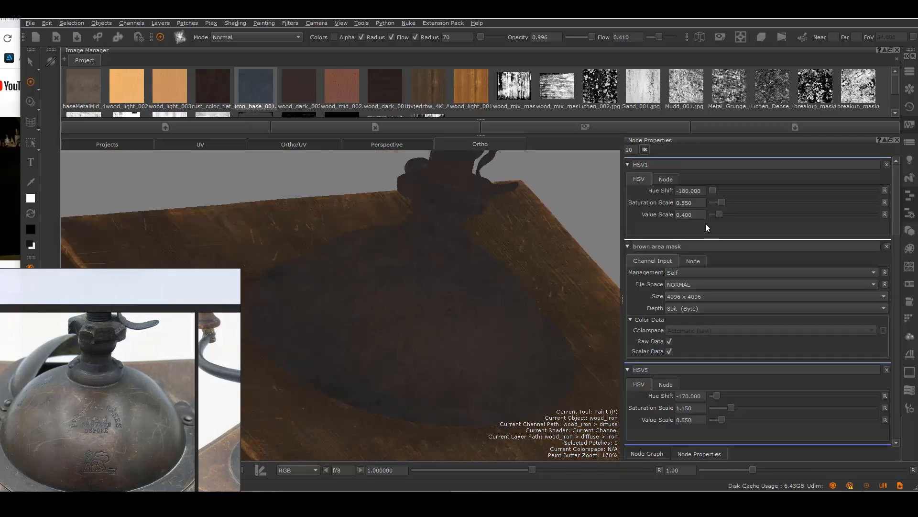
click(647, 453)
click(823, 334)
alt+drag(498, 292, 478, 285)
double_click(684, 255)
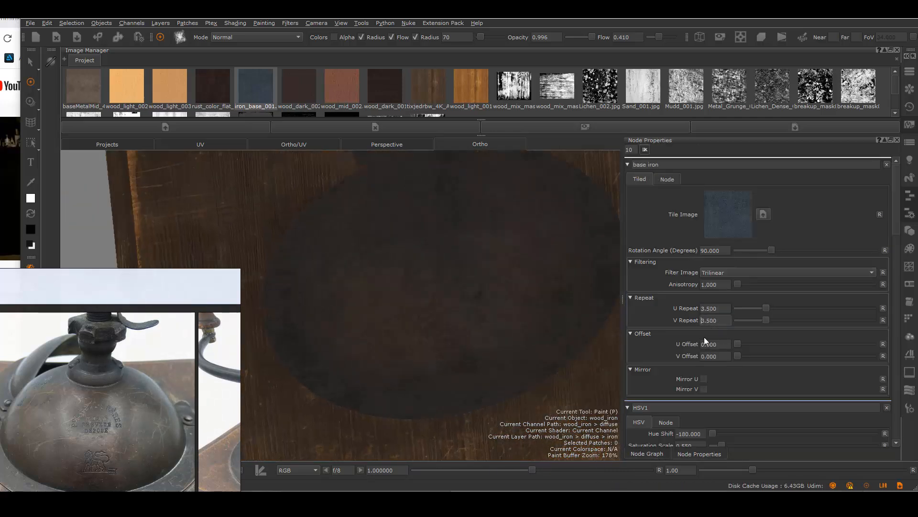
click(646, 453)
Continue painting the brown patina around the dome with the Paint tool, comparing it with the reference
alt+drag(451, 318, 316, 237)
key(p)
mouse_move(400, 332)
alt+mouse_down()
mouse_move(426, 312)
mouse_move(335, 282)
mouse_move(406, 349)
alt+mouse_up()
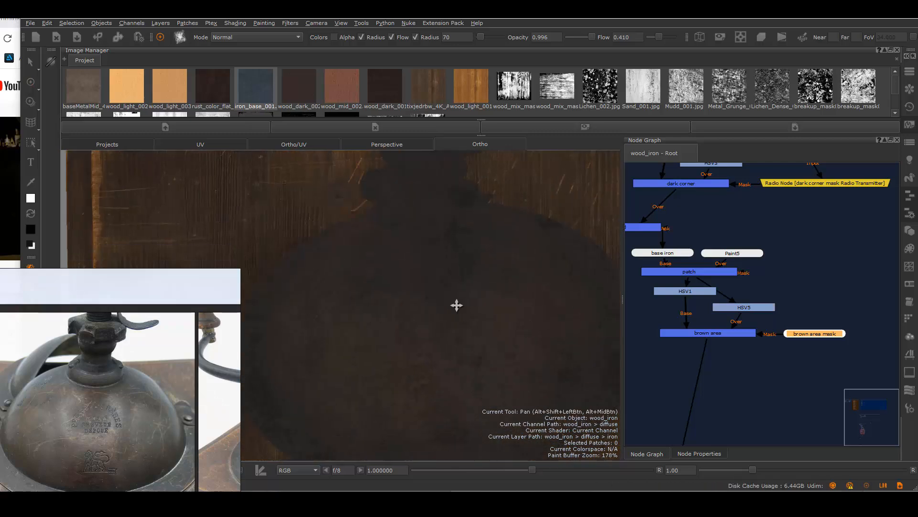
alt+drag(504, 373, 457, 316)
alt+drag(478, 225, 457, 365)
alt+right_drag(490, 306, 522, 306)
middle_drag(86, 352, 124, 408)
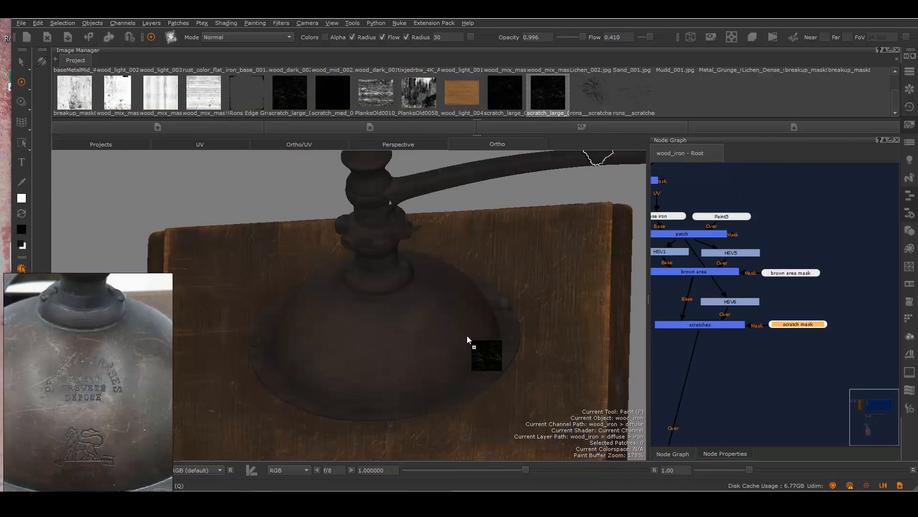
Set up the large scratch image for Paint Through over the dome, rotated and using Luminance, and lower a brush setting
key(u)
mouse_move(539, 308)
ctrl+mouse_down()
mouse_move(523, 277)
mouse_move(513, 376)
ctrl+mouse_up()
ctrl+drag(500, 305, 555, 299)
click(498, 36)
click(504, 55)
click(909, 408)
click(911, 409)
scroll(622, 239, up, 10)
drag(522, 200, 494, 200)
click(909, 409)
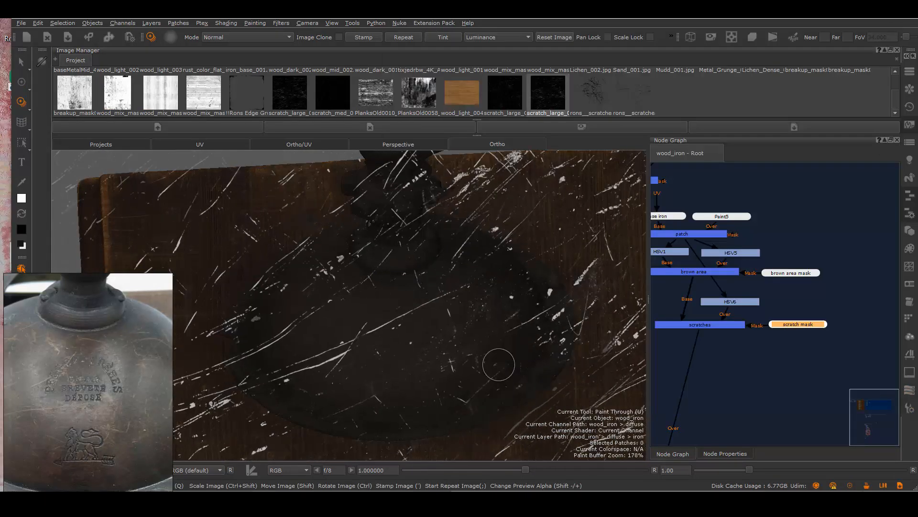
Move and rotate the scratch image over the dome and paint fine scratches across its front into the scratch mask
mouse_move(498, 365)
alt+right_down()
mouse_move(454, 319)
mouse_move(463, 389)
alt+right_up()
mouse_move(463, 389)
shift+mouse_down()
mouse_move(440, 340)
mouse_move(436, 289)
mouse_move(431, 297)
shift+mouse_up()
mouse_move(481, 309)
ctrl+mouse_down()
mouse_move(543, 383)
mouse_move(461, 285)
mouse_move(479, 280)
mouse_move(445, 300)
mouse_move(454, 294)
ctrl+mouse_up()
drag(516, 283, 532, 331)
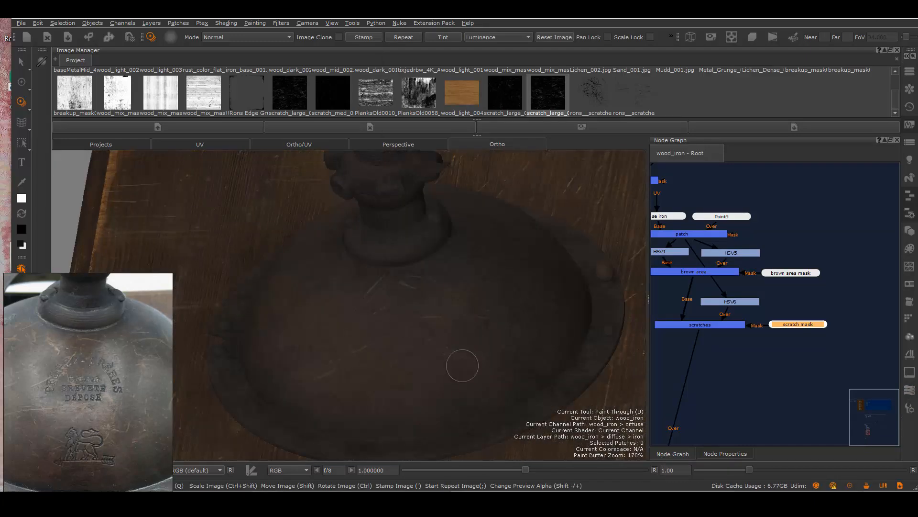
alt+drag(408, 318, 540, 268)
drag(417, 336, 526, 316)
drag(581, 299, 497, 340)
Reposition the scratch image on another side of the dome and paint more scratches there
alt+drag(357, 270, 492, 332)
mouse_move(585, 355)
shift+mouse_down()
mouse_move(439, 336)
mouse_move(431, 312)
shift+mouse_up()
drag(432, 313, 371, 266)
mouse_move(470, 322)
mouse_down()
mouse_move(430, 334)
mouse_move(425, 322)
mouse_move(455, 310)
mouse_up()
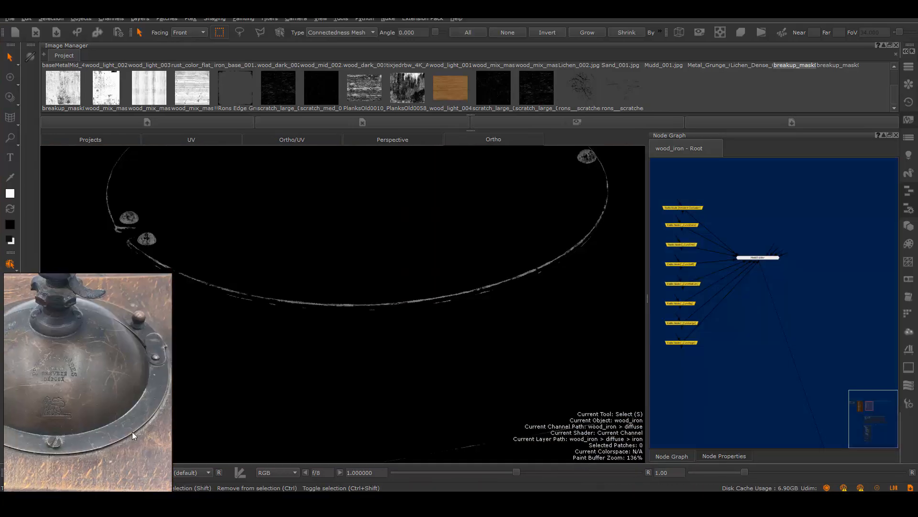
Open the procedural edge mask node's properties, collapse Texture 2, and examine its Curvature settings
alt+middle_drag(434, 311, 468, 400)
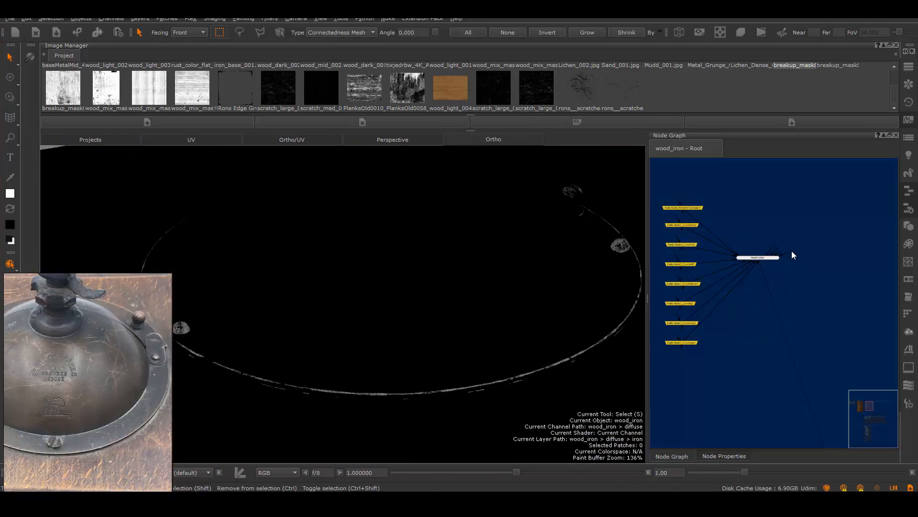
click(715, 457)
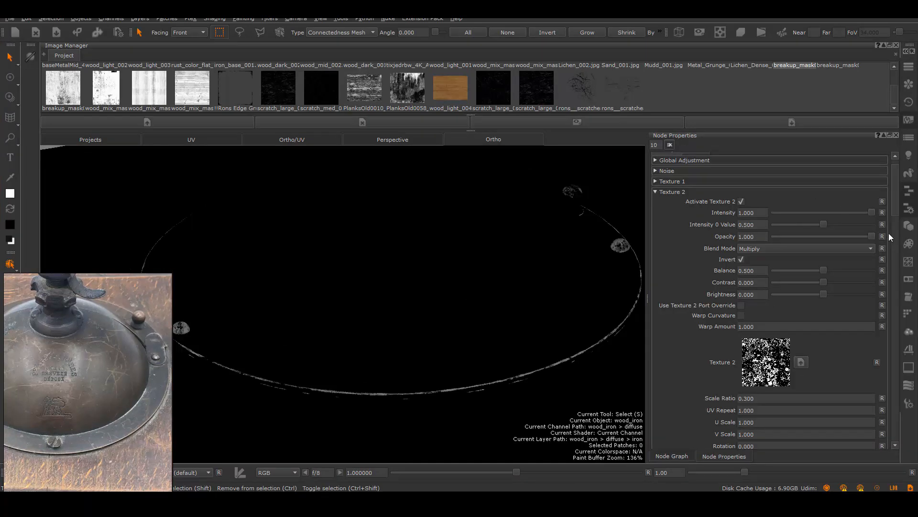
click(656, 192)
click(655, 213)
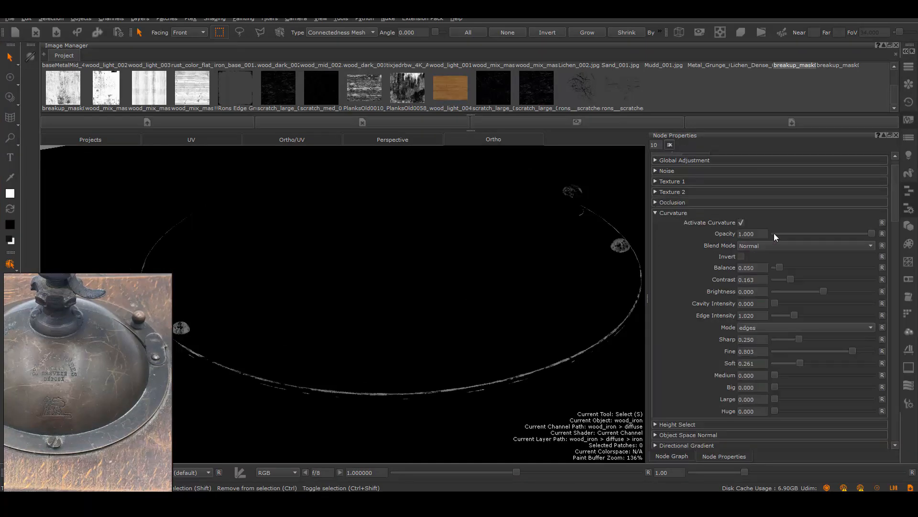
Collapse the edge mask's Curvature settings and examine its Texture 2 and Texture 1 settings
click(665, 213)
click(656, 192)
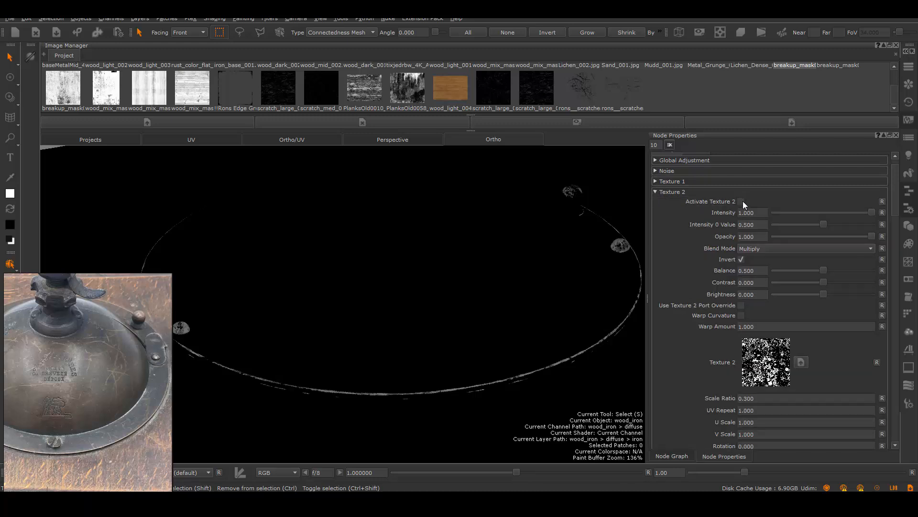
click(655, 181)
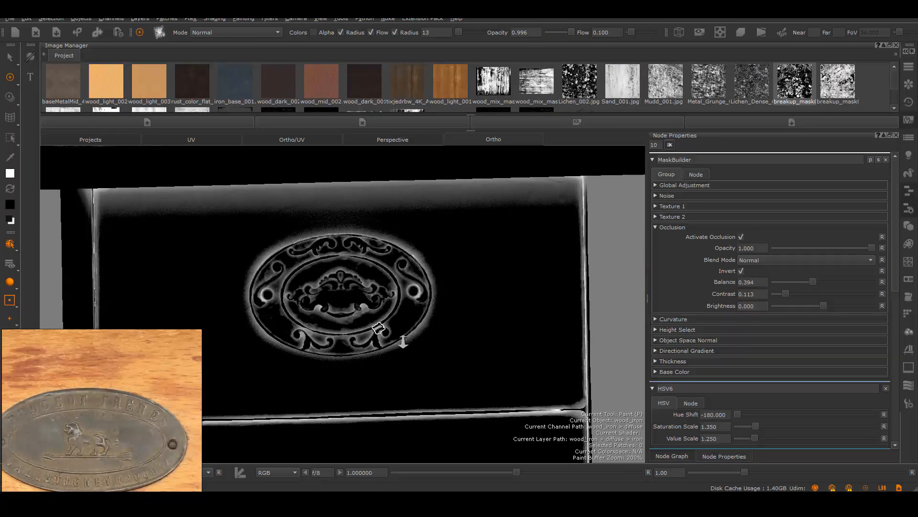
Set the MaskBuilder's occlusion Balance to 0.276 and Brightness to 0, and activate Texture 2 with inverted Multiply blending to break up the nameplate mask
scroll(479, 361, up, 5)
drag(813, 305, 802, 282)
double_click(750, 305)
text(0)
key(Return)
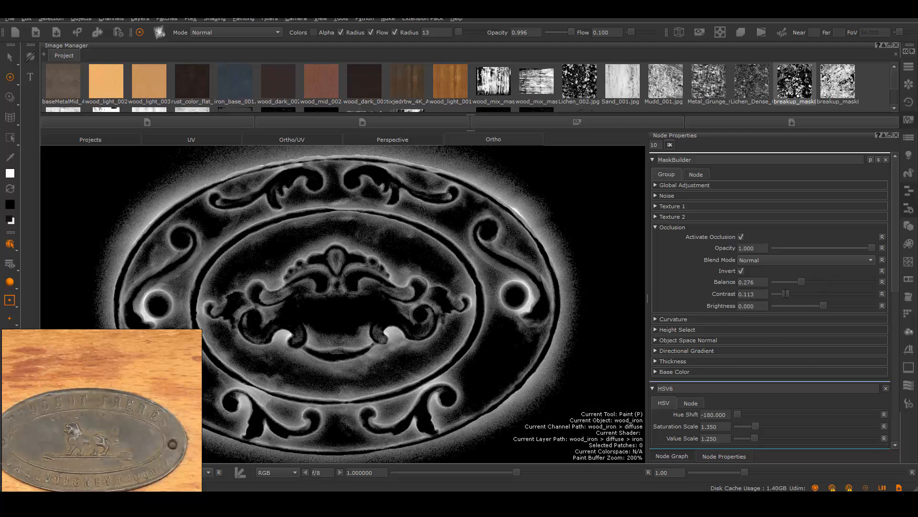
click(741, 226)
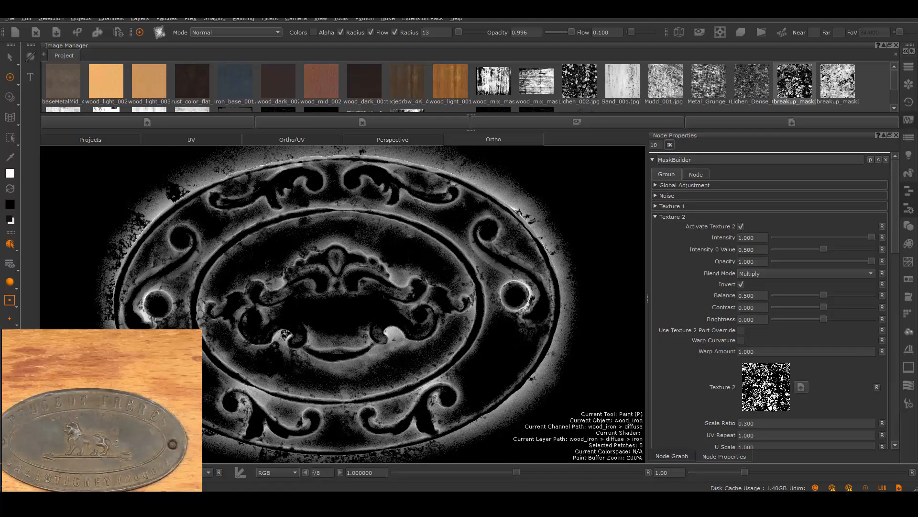
key(Return)
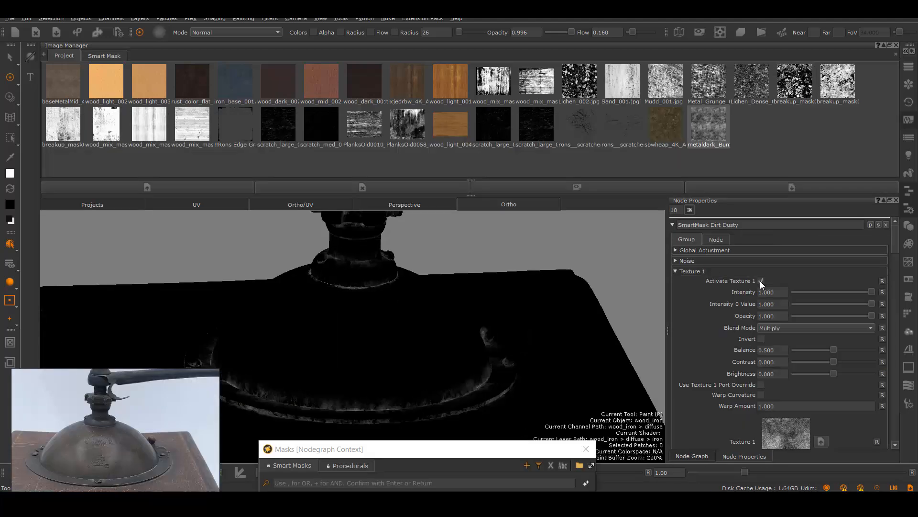
Enable the SmartMask Dirt Dusty node's Object Space Normal on the Y axis with Add blending and lower its opacity to 0.075
alt+right_drag(492, 350, 514, 352)
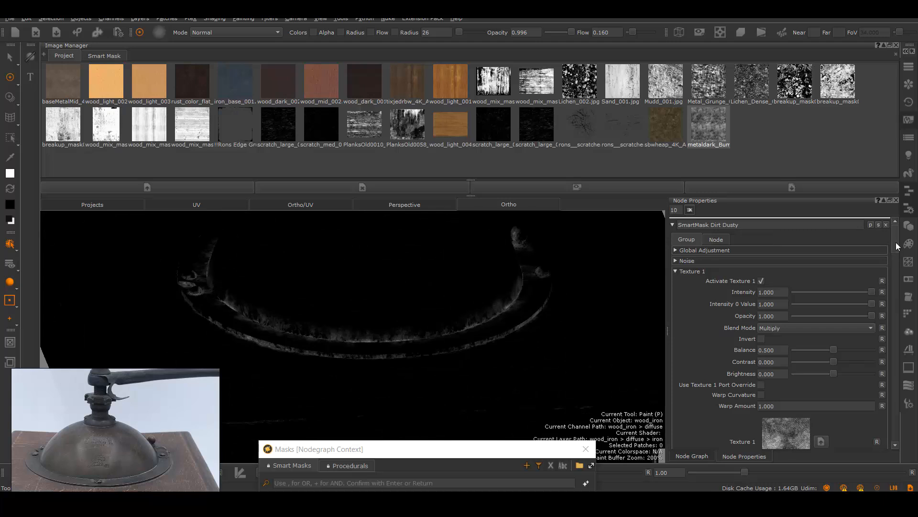
drag(897, 246, 900, 271)
click(692, 423)
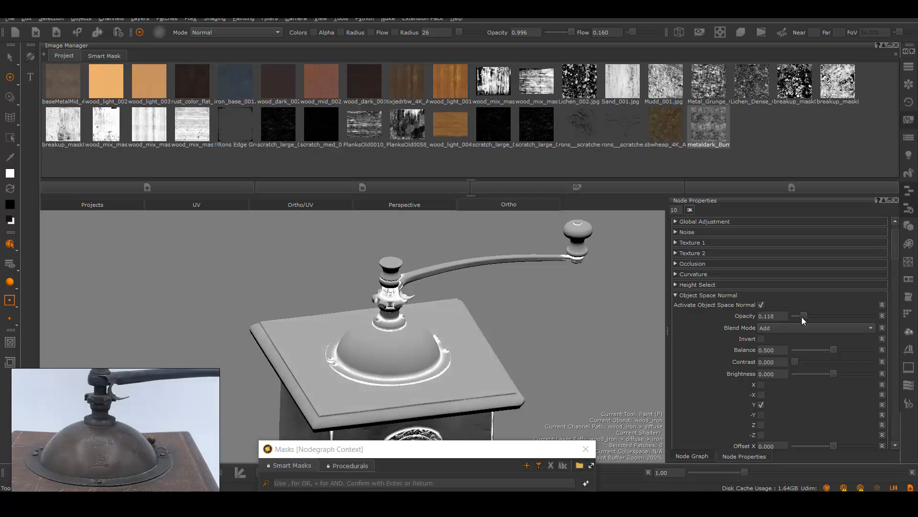
alt+drag(354, 311, 373, 306)
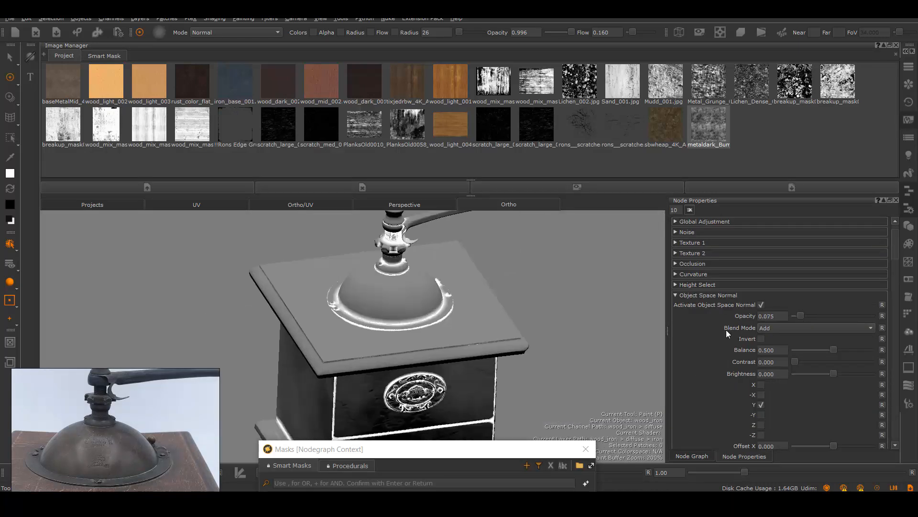
Activate Texture 1 in the dusty dirt mask to break it up across the lid and dome
click(676, 242)
click(760, 252)
alt+right_drag(526, 363, 550, 379)
alt+middle_drag(478, 249, 439, 377)
alt+drag(439, 377, 431, 387)
alt+right_drag(430, 388, 439, 375)
alt+drag(440, 375, 450, 376)
click(680, 242)
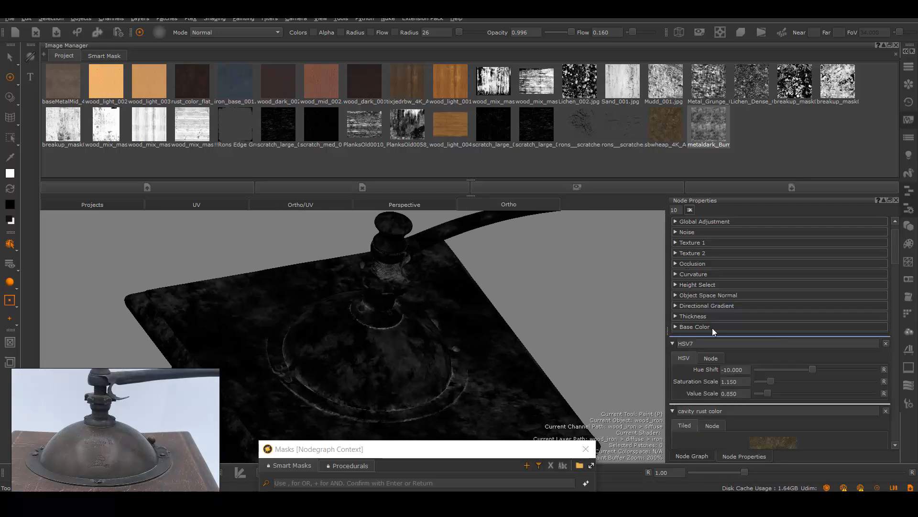
Set the dusty dirt mask's Object Space Normal opacity to 0.087 and check the dust on the grinder
click(679, 305)
click(675, 305)
click(676, 294)
drag(800, 315, 802, 316)
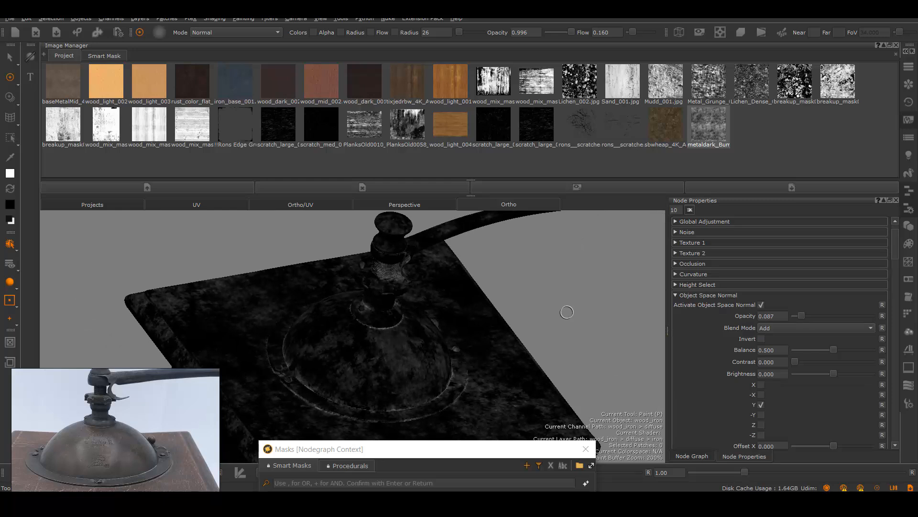
alt+right_drag(473, 311, 431, 323)
alt+drag(430, 323, 437, 343)
alt+right_drag(436, 342, 314, 238)
Make room in the roughness branch, insert a Merge node below Base and name it wood
click(691, 456)
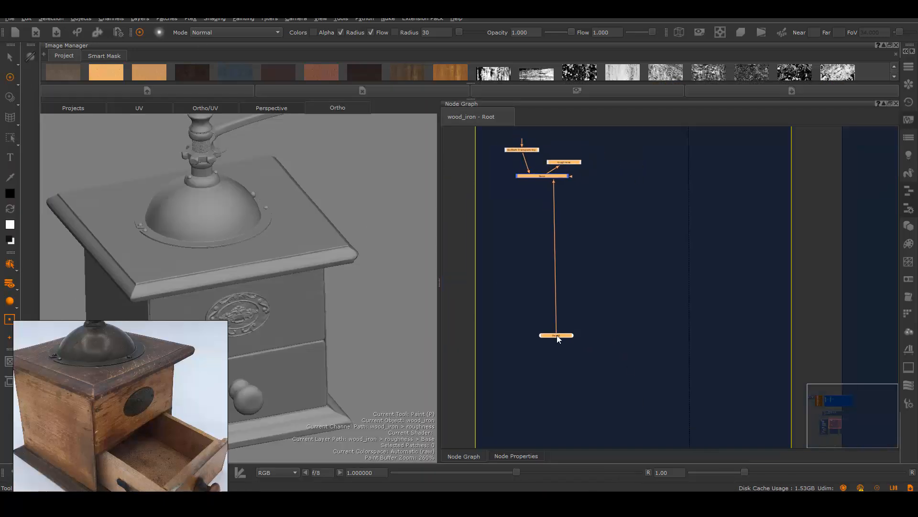
middle_drag(556, 335, 549, 377)
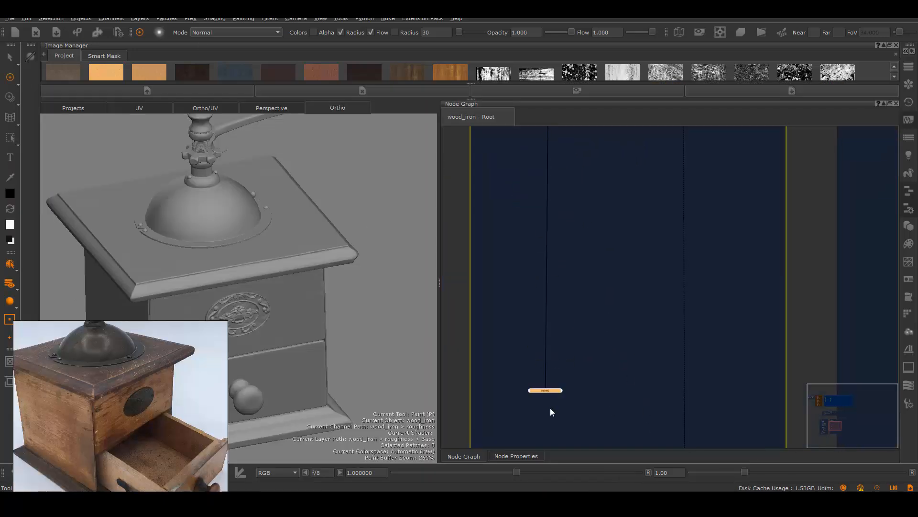
scroll(564, 283, up, 5)
middle_drag(589, 406, 615, 312)
key(m)
drag(652, 319, 584, 315)
double_click(529, 125)
text(wo)
Insert a second Merge node below wood in the roughness branch and name it iron
click(465, 456)
middle_drag(593, 406, 597, 239)
key(m)
drag(630, 323, 589, 282)
double_click(589, 282)
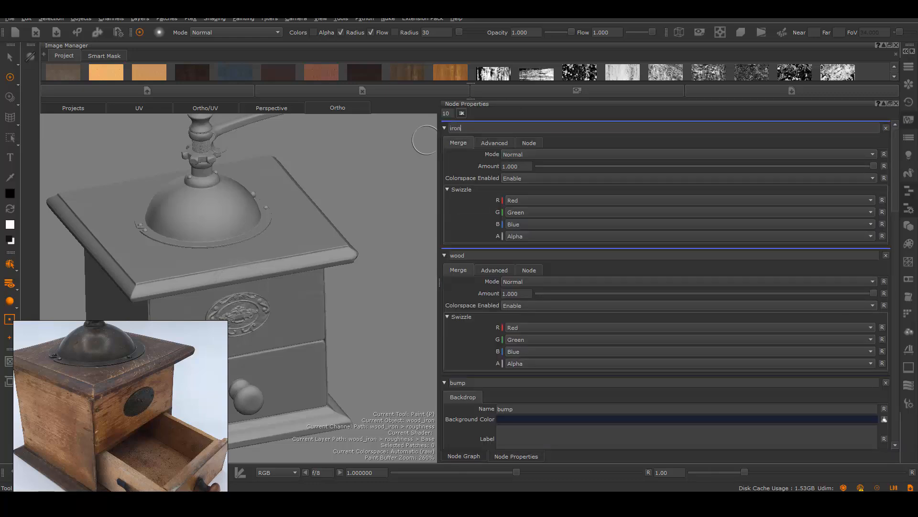
Add a Radio Node beside the iron merge and place it for use as its mask
click(464, 456)
key(Tab)
text(rad)
click(671, 331)
drag(600, 303, 671, 305)
drag(670, 306, 669, 302)
Connect the Radio Node to the dark corner mask Radio Transmitter
right_click(670, 299)
mouse_move(722, 371)
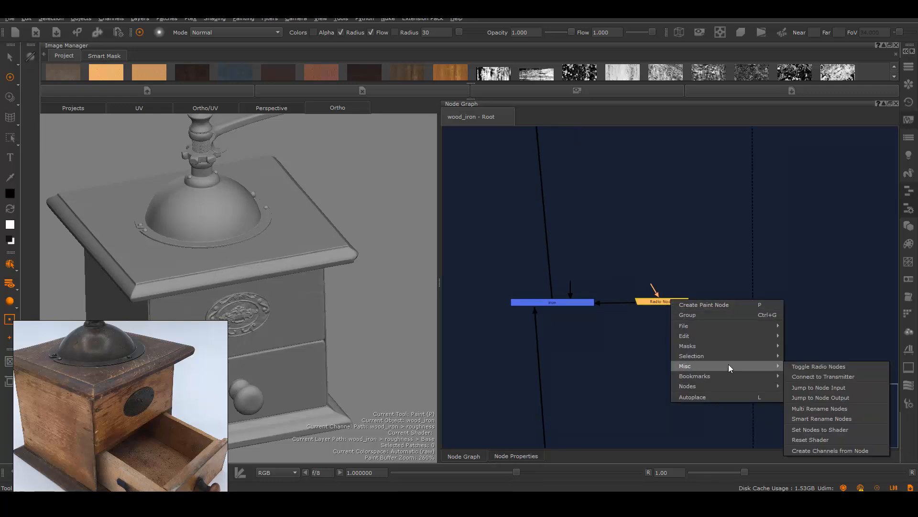
click(813, 376)
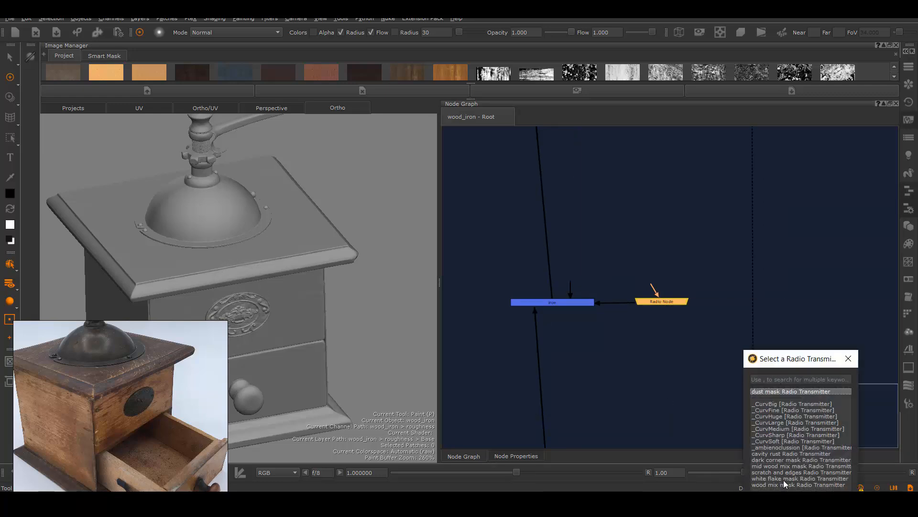
right_click(675, 302)
mouse_move(731, 378)
mouse_move(761, 367)
click(819, 378)
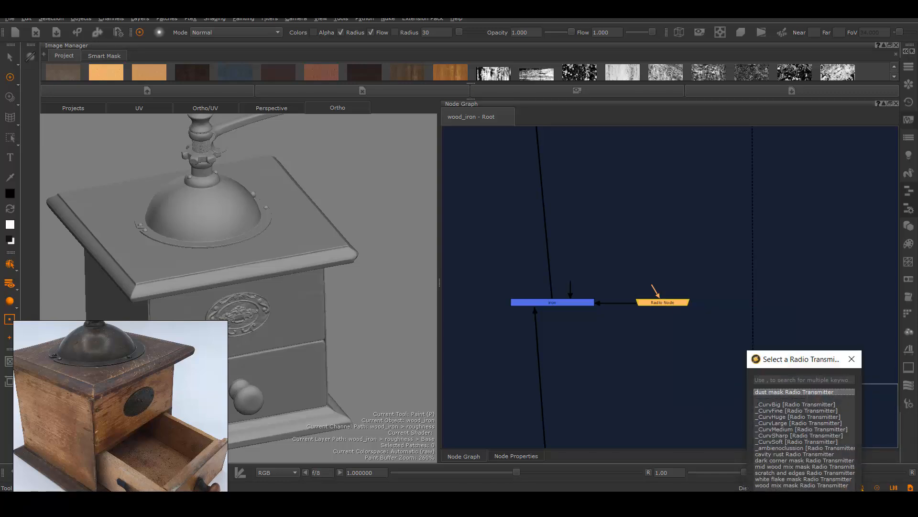
click(785, 460)
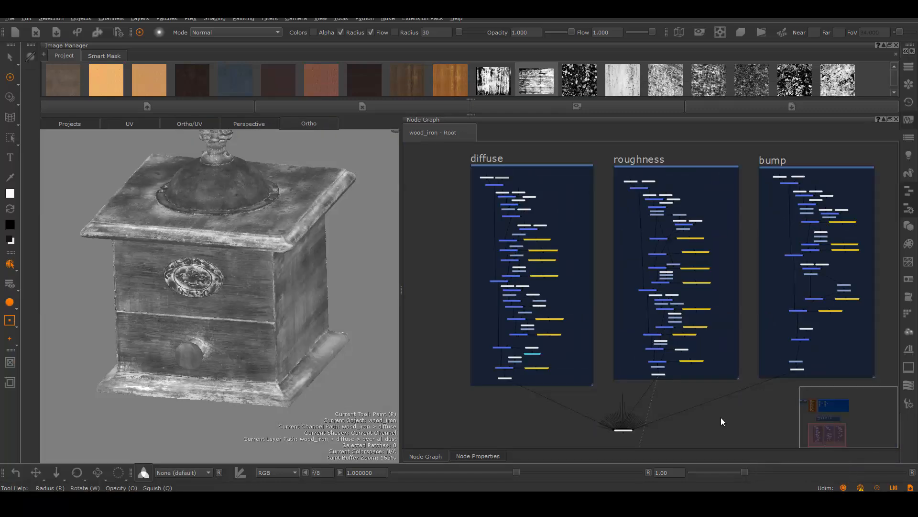
Look over the diffuse, roughness and bump node groups, and examine the dust, Luminosity and roughness nodes ending the roughness branch
mouse_move(691, 401)
middle_down()
mouse_move(706, 416)
mouse_move(687, 385)
middle_up()
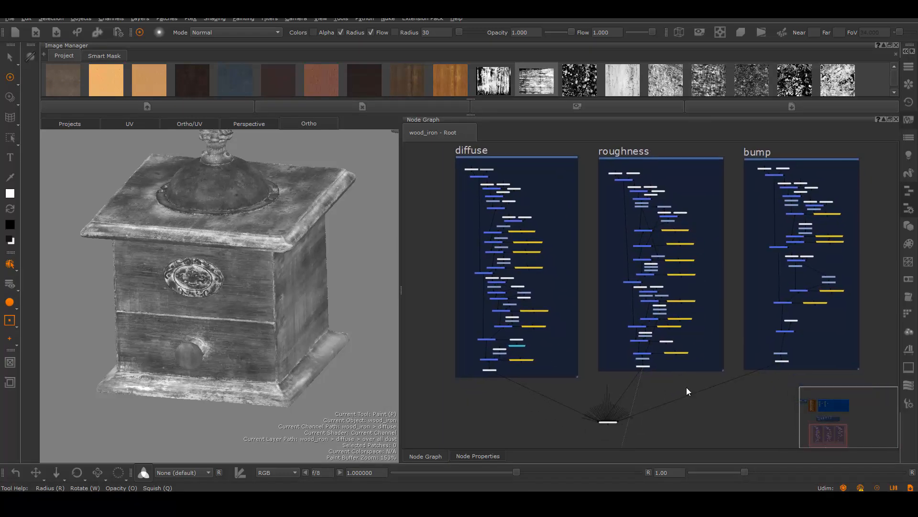
right_click(687, 385)
click(738, 323)
scroll(737, 322, up, 3)
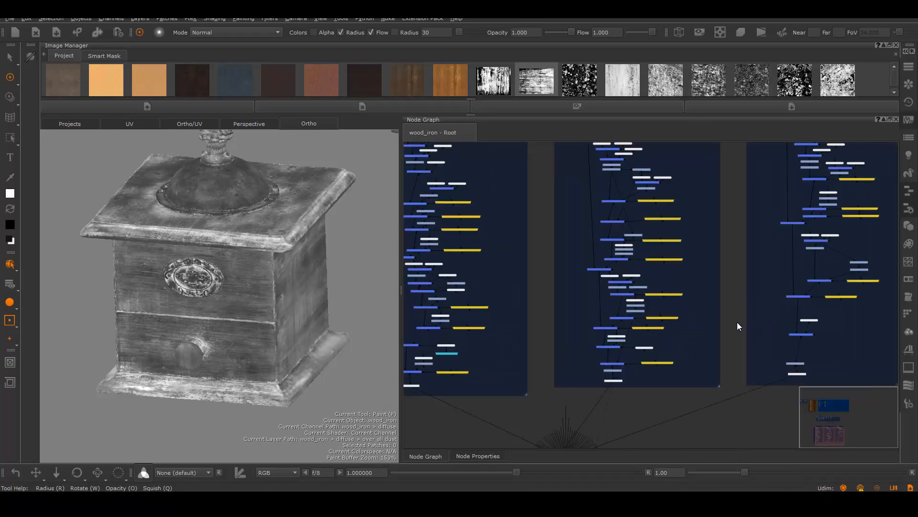
middle_drag(714, 228, 748, 253)
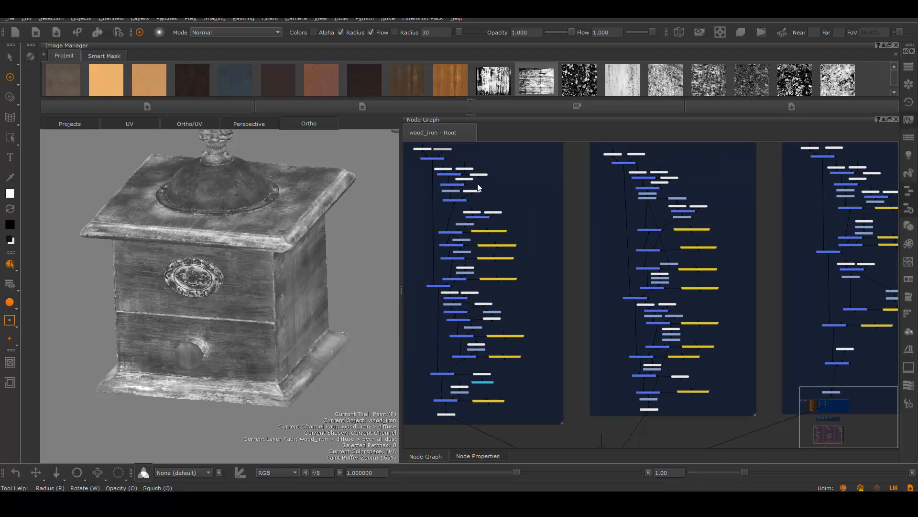
key(f)
scroll(642, 256, up, 10)
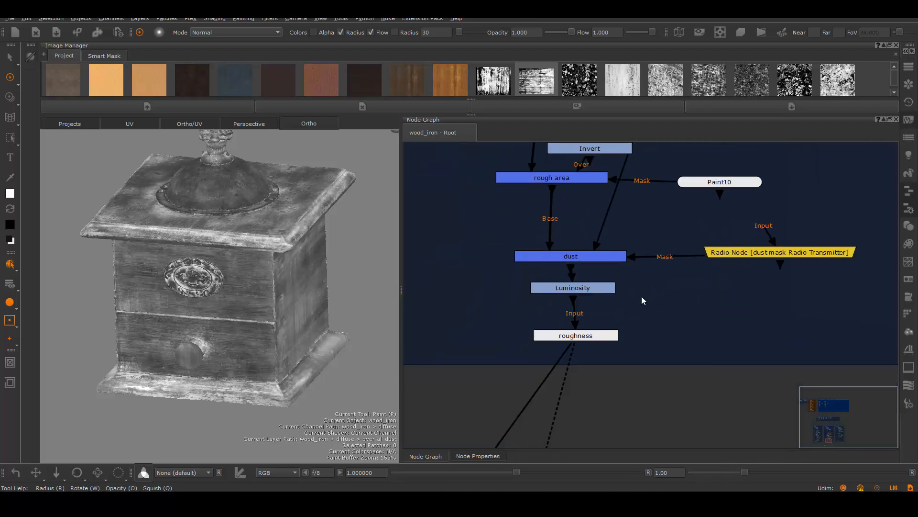
drag(592, 291, 593, 308)
drag(593, 343, 596, 343)
scroll(645, 292, down, 5)
Compare the layouts of the diffuse and roughness branches and examine the radio nodes masking the diffuse wood layers
middle_drag(665, 229, 661, 389)
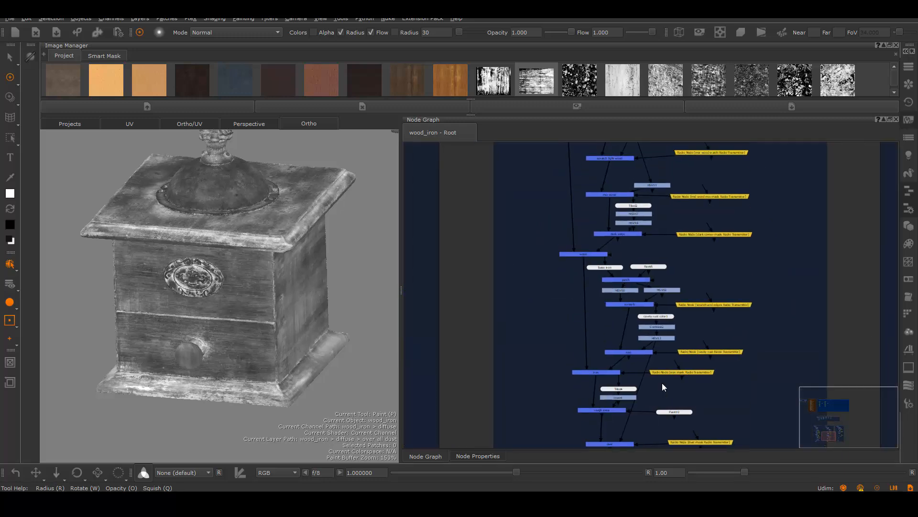
scroll(669, 283, down, 5)
scroll(627, 294, up, 8)
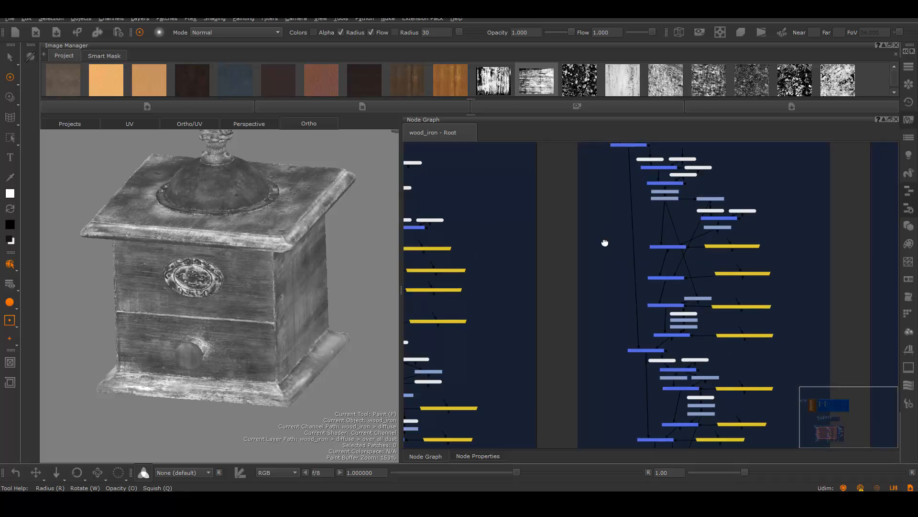
middle_drag(604, 229, 697, 295)
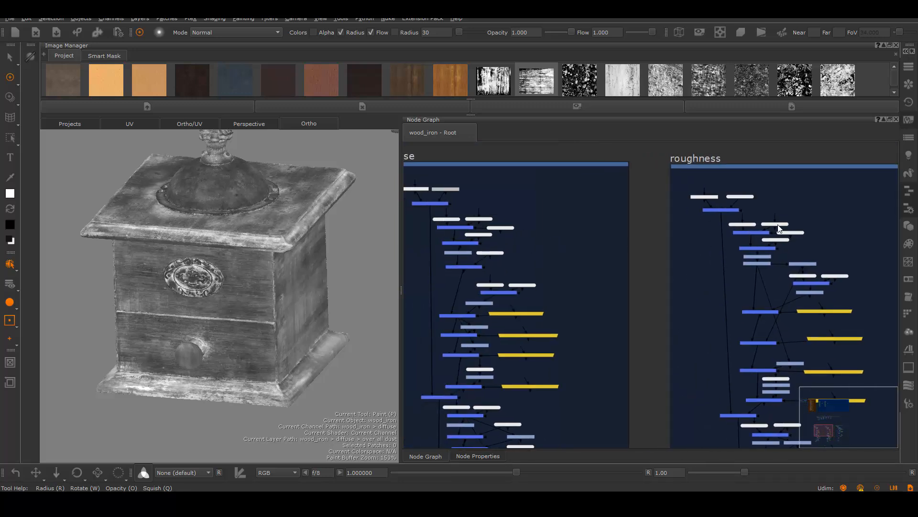
middle_drag(706, 272, 700, 244)
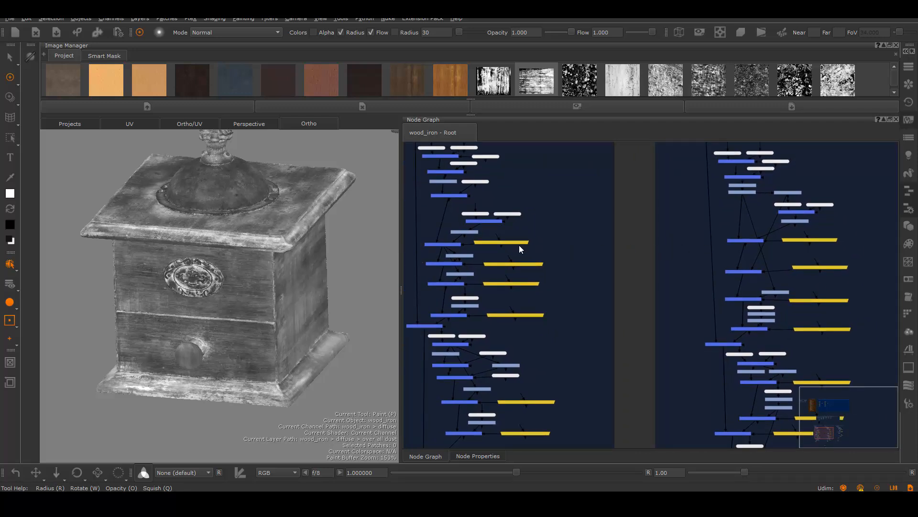
scroll(519, 247, up, 6)
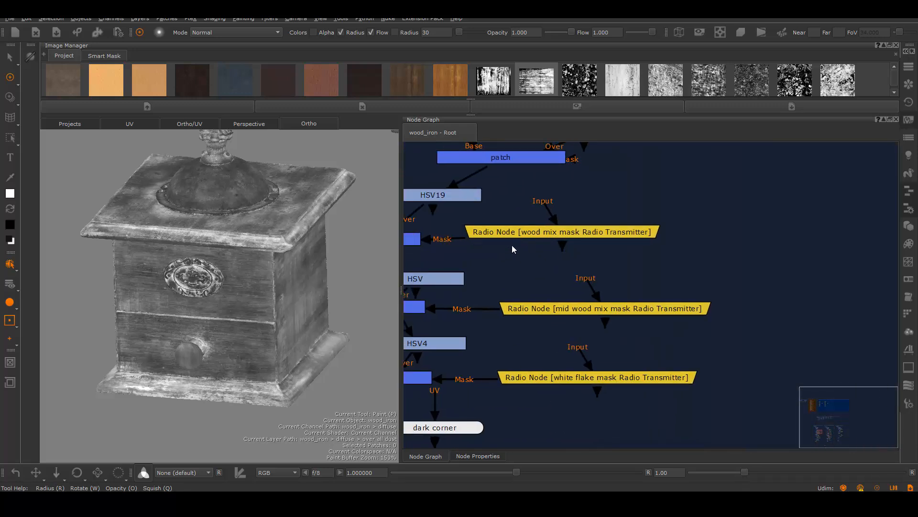
scroll(719, 251, down, 3)
Examine the roughness branch's wood section, from the base dark wood nodes to the light wood merge and its mask Radio Node
middle_drag(768, 271, 520, 282)
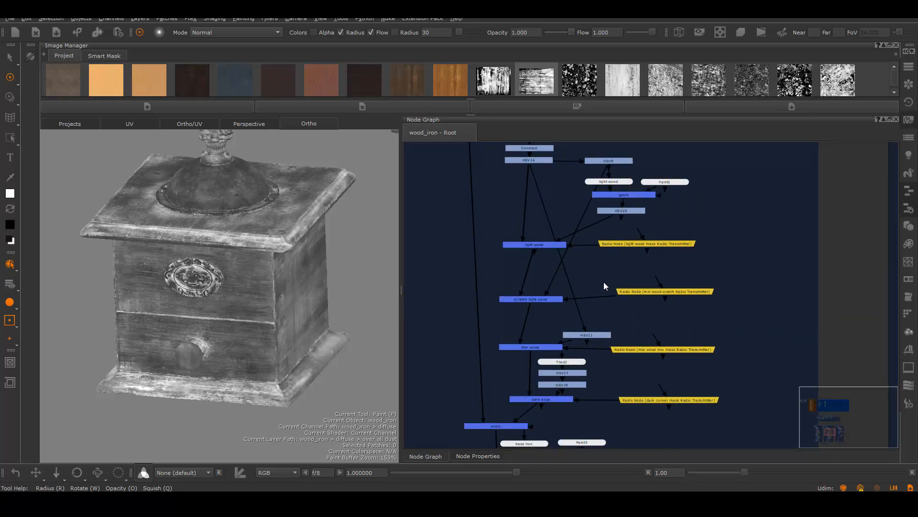
scroll(691, 280, up, 2)
click(658, 225)
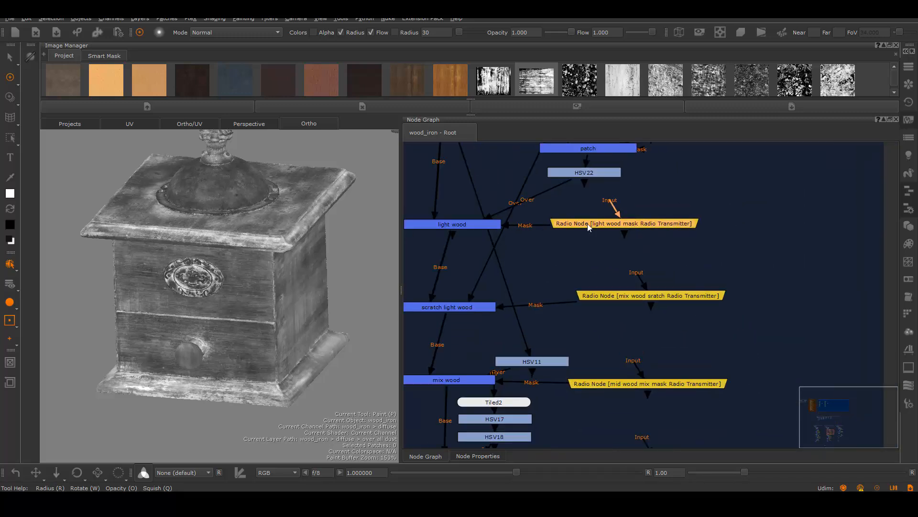
middle_drag(657, 199, 756, 322)
scroll(756, 320, down, 2)
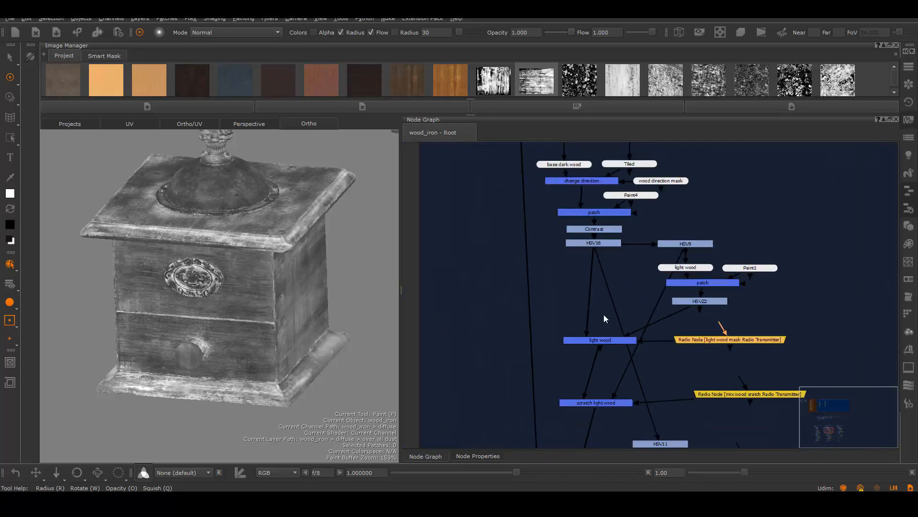
middle_drag(565, 301, 637, 302)
scroll(638, 301, down, 3)
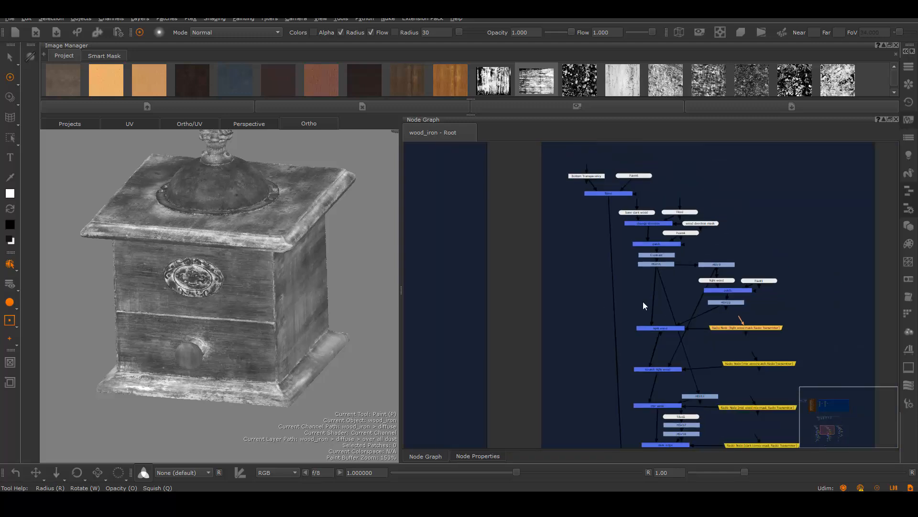
scroll(642, 302, up, 2)
middle_drag(725, 335, 658, 231)
scroll(623, 306, down, 3)
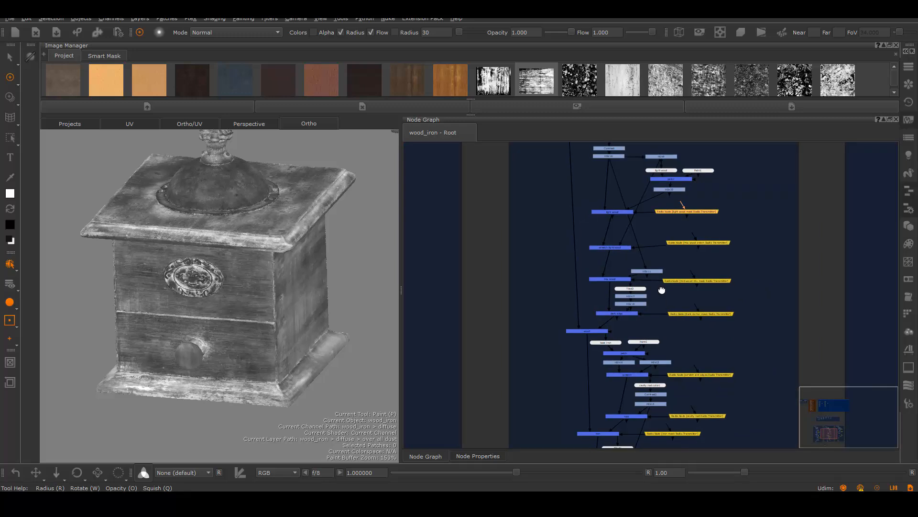
Trace the roughness branch from its wood merges down through the scratch, rust, iron, rough area and dust merges and their masks
middle_drag(658, 303, 666, 278)
scroll(661, 289, up, 1)
scroll(661, 289, up, 2)
middle_drag(684, 331, 697, 265)
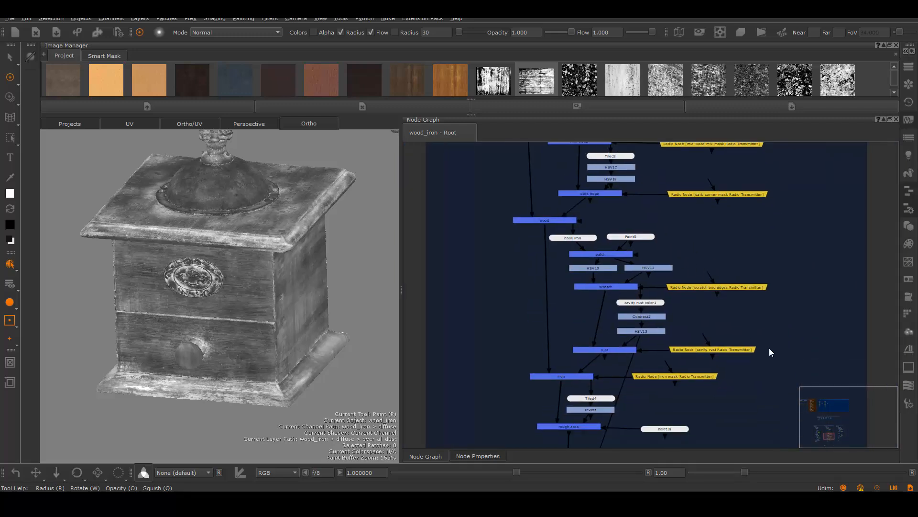
scroll(770, 345, down, 3)
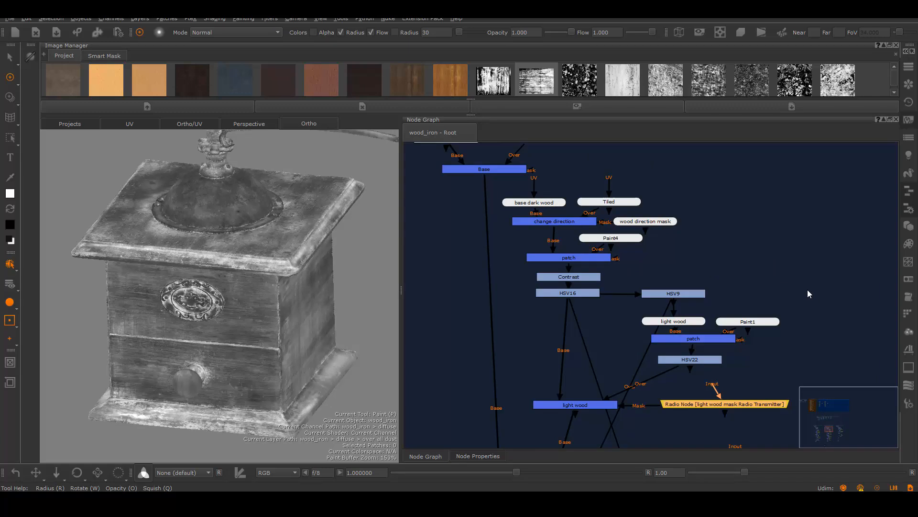
middle_drag(807, 285, 808, 244)
mouse_move(825, 308)
middle_down()
mouse_move(812, 221)
mouse_move(831, 244)
mouse_move(824, 261)
mouse_move(815, 228)
middle_up()
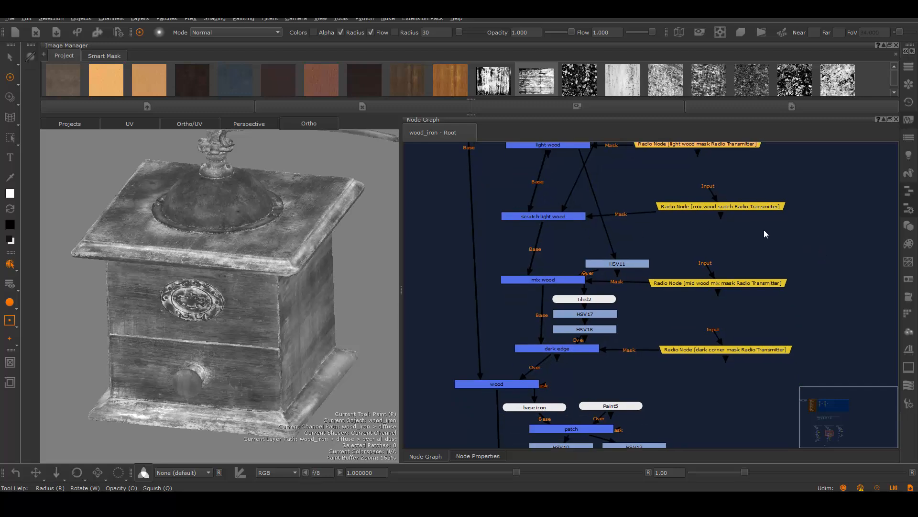
mouse_move(833, 289)
middle_down()
mouse_move(841, 238)
mouse_move(815, 237)
mouse_move(810, 216)
mouse_move(814, 257)
mouse_move(765, 193)
middle_up()
middle_drag(850, 321, 846, 260)
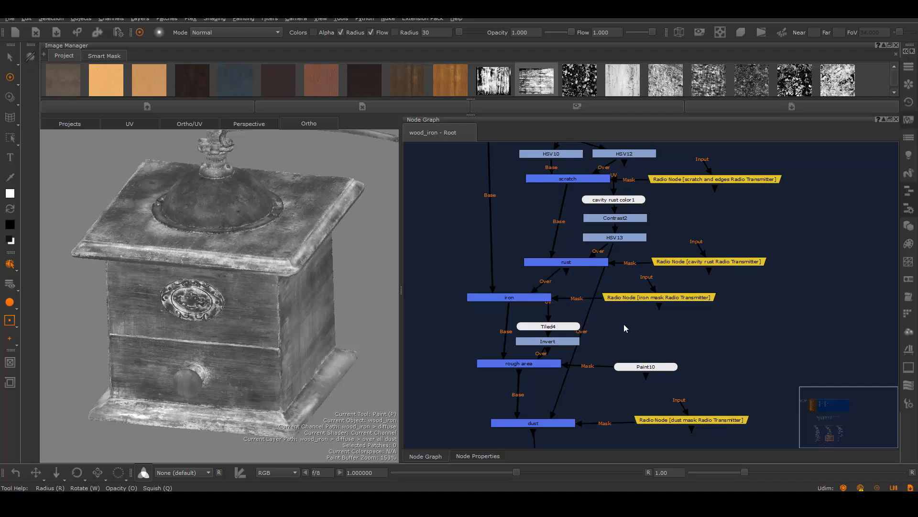
Follow the roughness branch to its output node, and trace the bump branch's merges and radio node masks down to its end
middle_drag(817, 335, 806, 295)
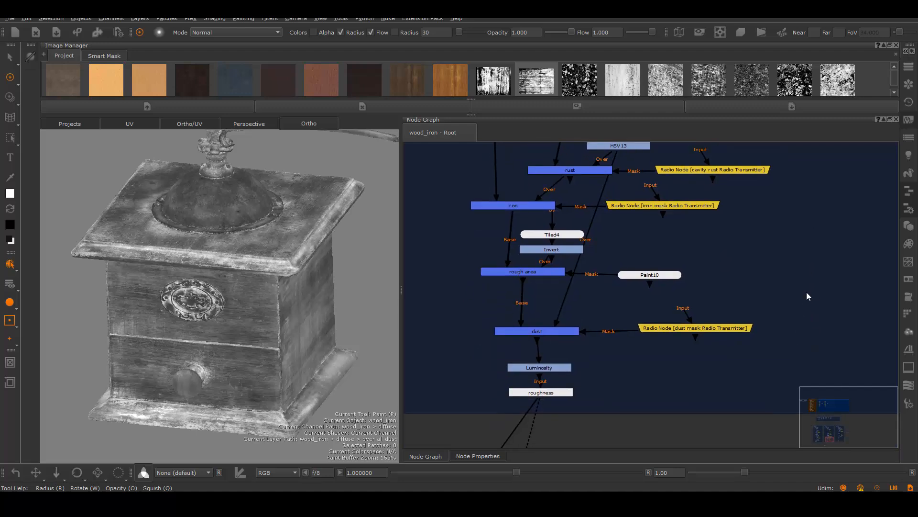
drag(452, 227, 706, 291)
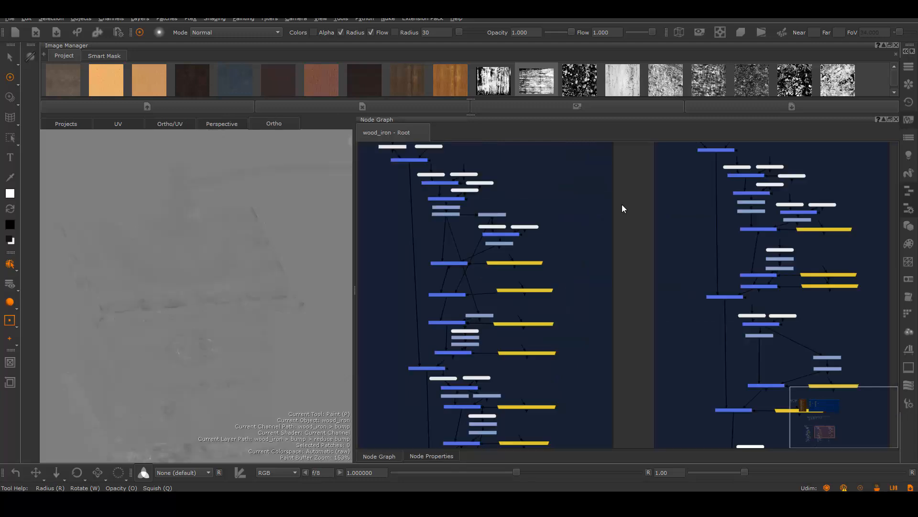
scroll(555, 287, up, 4)
middle_drag(745, 220, 683, 183)
scroll(722, 200, up, 3)
middle_drag(727, 234, 779, 236)
middle_drag(769, 370, 769, 248)
middle_drag(769, 328, 775, 251)
middle_drag(779, 355, 779, 336)
middle_drag(770, 422, 775, 320)
middle_drag(775, 396, 777, 297)
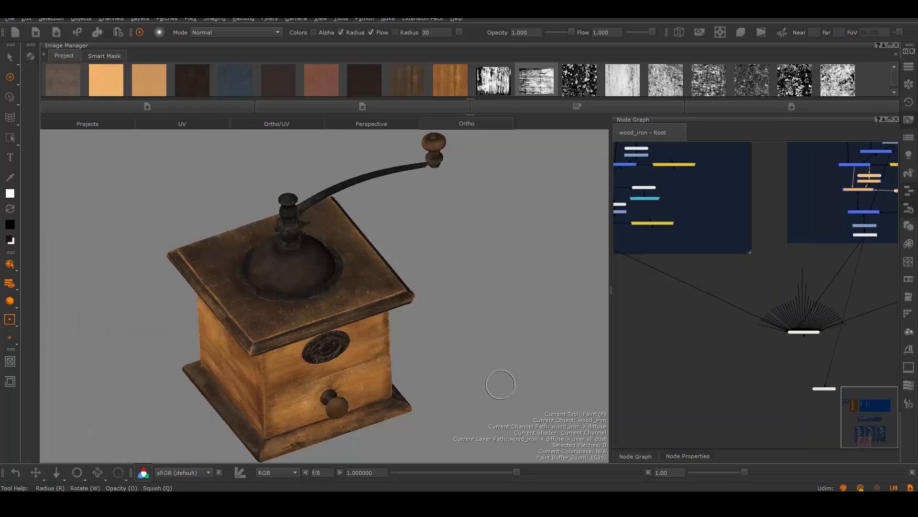
Inspect the diffuse texture on the coffee grinder from several angles
alt+drag(389, 291, 314, 328)
alt+middle_drag(314, 328, 319, 404)
alt+drag(319, 405, 326, 297)
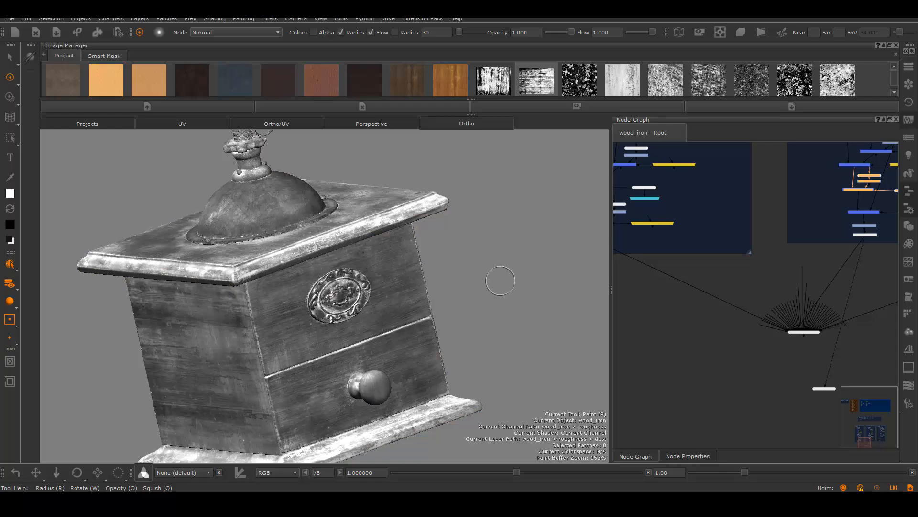
Inspect the roughness channel on the grinder from above and on the drawer front, emblem and base
alt+right_drag(541, 285, 491, 285)
alt+drag(450, 286, 442, 359)
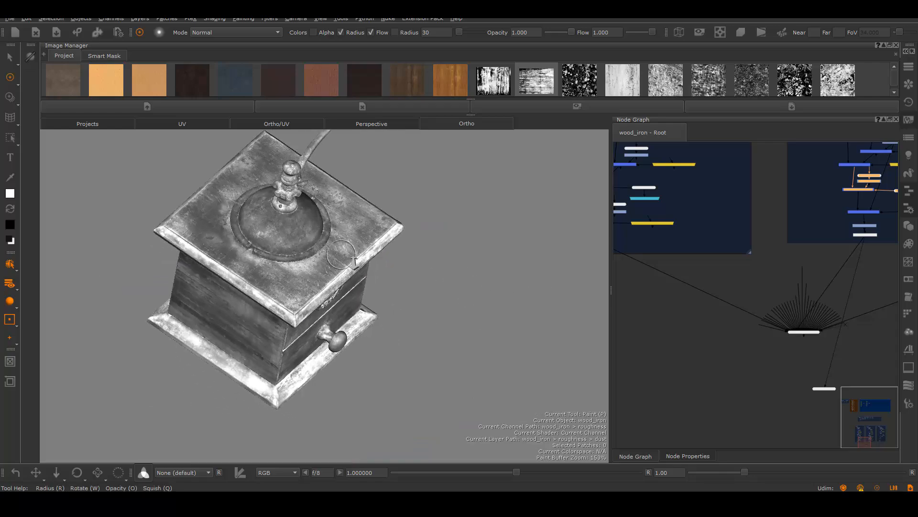
alt+right_drag(393, 306, 449, 300)
alt+drag(449, 299, 392, 251)
alt+right_drag(466, 336, 349, 321)
alt+middle_drag(397, 340, 293, 266)
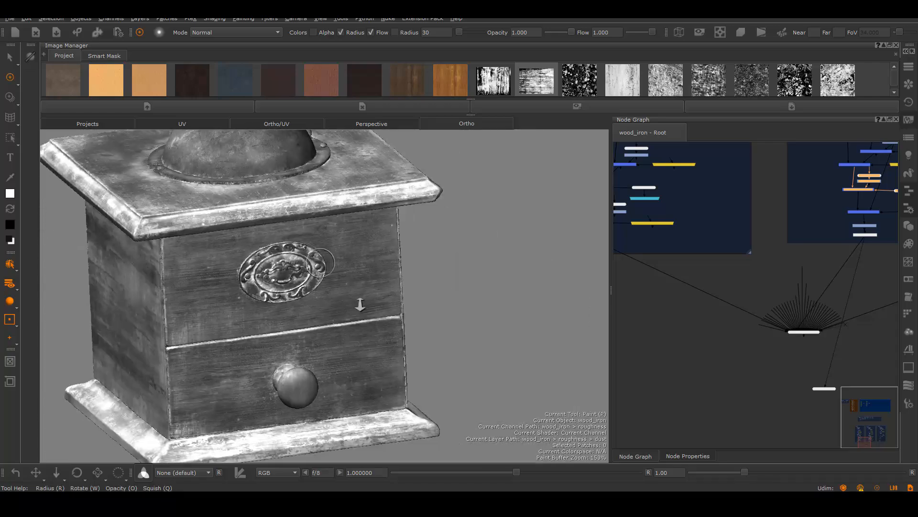
Examine the roughness detail up close on the lid's top surface, the iron dome and the crank
alt+drag(344, 325, 287, 301)
alt+right_drag(414, 349, 367, 335)
mouse_move(367, 334)
alt+mouse_down()
mouse_move(370, 359)
mouse_move(331, 335)
alt+mouse_up()
alt+right_drag(331, 335, 339, 337)
alt+drag(338, 338, 345, 343)
alt+middle_drag(345, 343, 431, 268)
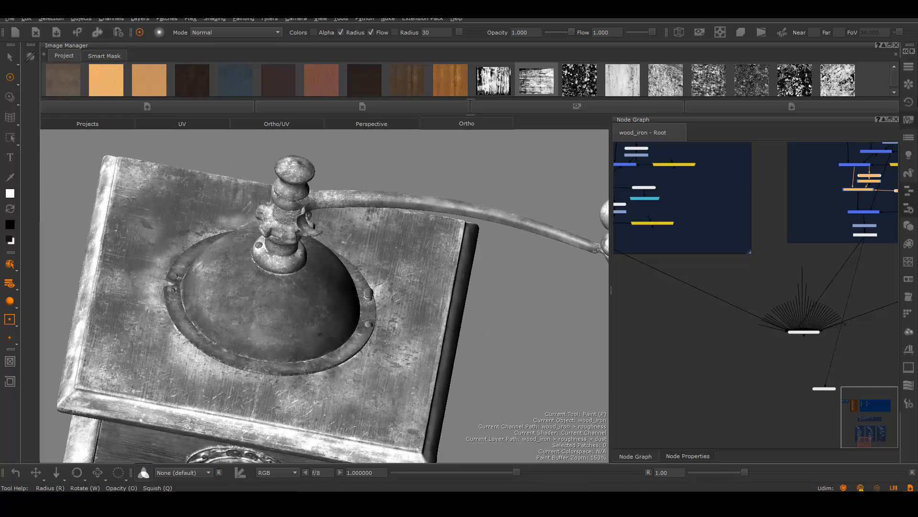
Display the bump channel on the model and inspect it on the lid and the drawer front
click(908, 66)
click(756, 166)
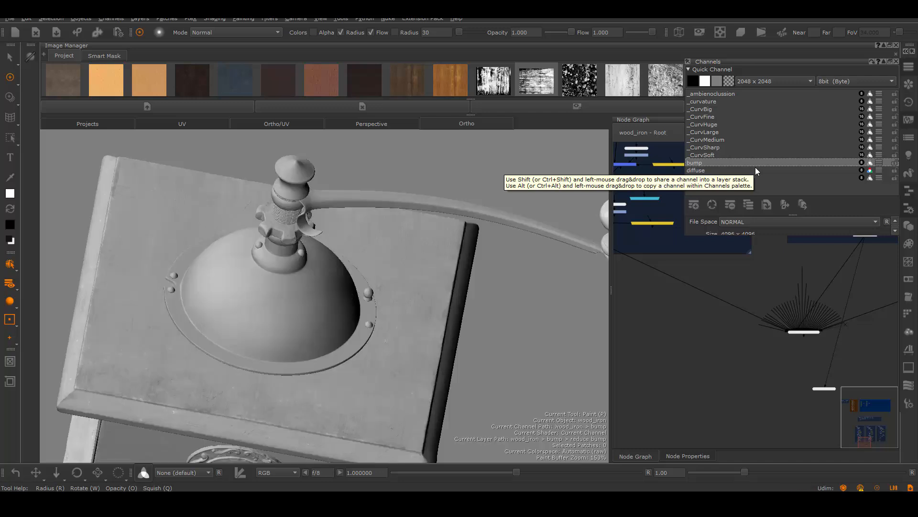
scroll(329, 310, up, 1)
scroll(321, 315, down, 5)
alt+drag(303, 328, 347, 368)
alt+middle_drag(346, 369, 383, 289)
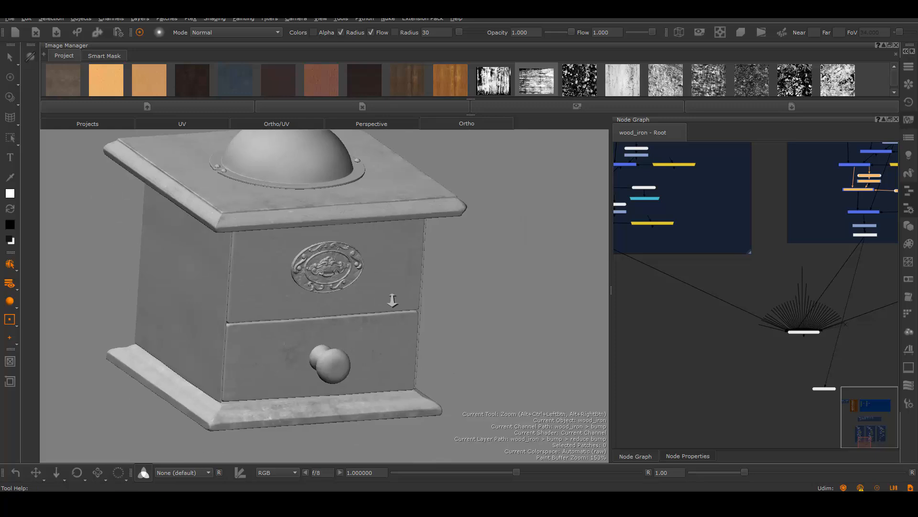
Examine the bump detail up close on the lid edge, iron dome and oval emblem
alt+right_drag(383, 289, 408, 279)
alt+drag(408, 279, 391, 252)
alt+middle_drag(393, 230, 353, 328)
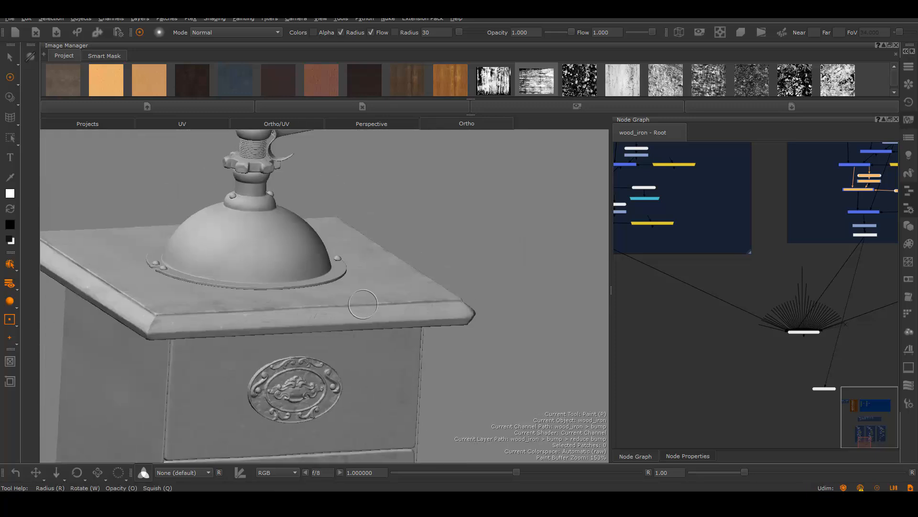
alt+drag(353, 268, 330, 295)
alt+middle_drag(339, 218, 297, 352)
alt+drag(298, 352, 289, 357)
alt+right_drag(288, 358, 325, 364)
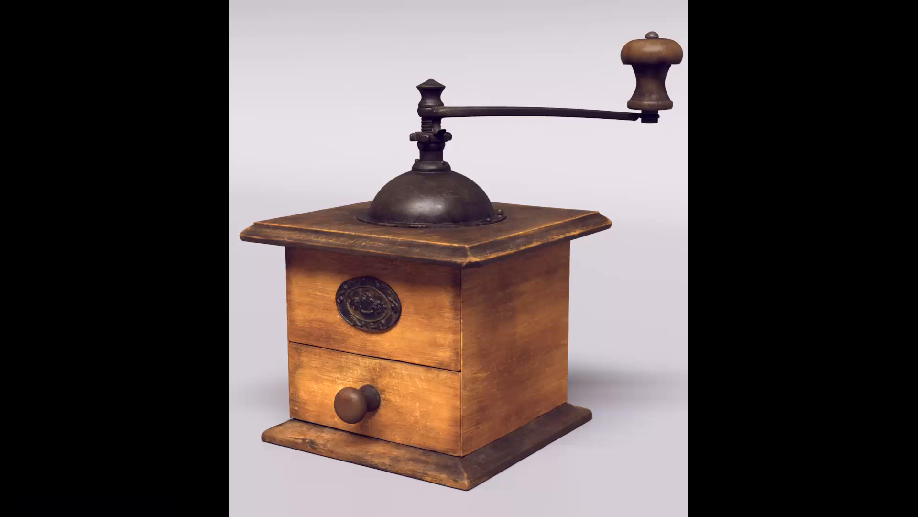